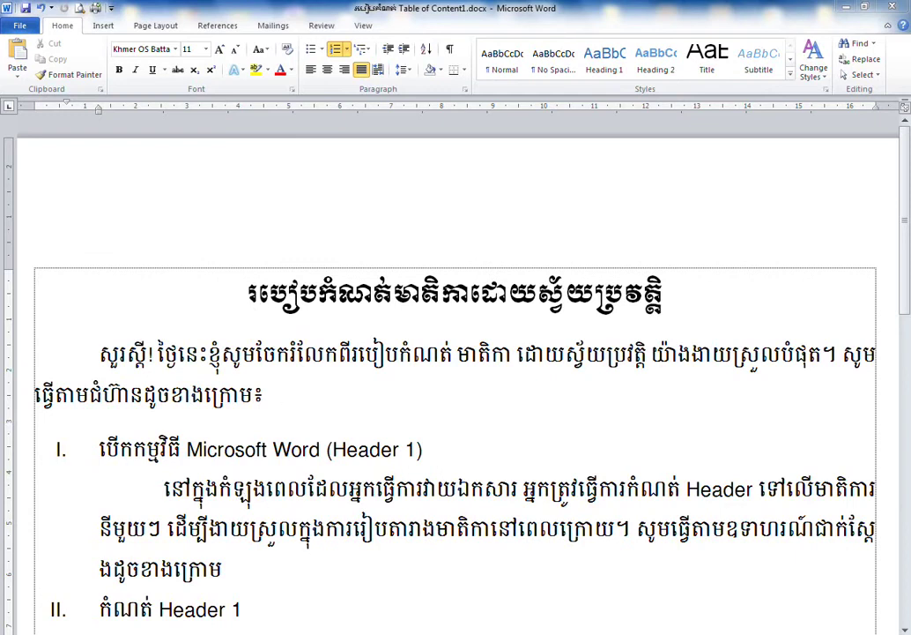
# Mark the document title and underline and circle the introduction paragraph with the screen pen, erasing the ink afterward
pyautogui.moveTo(230, 263)
pyautogui.mouseDown()
pyautogui.moveTo(521, 322)
pyautogui.moveTo(676, 257)
pyautogui.mouseUp()
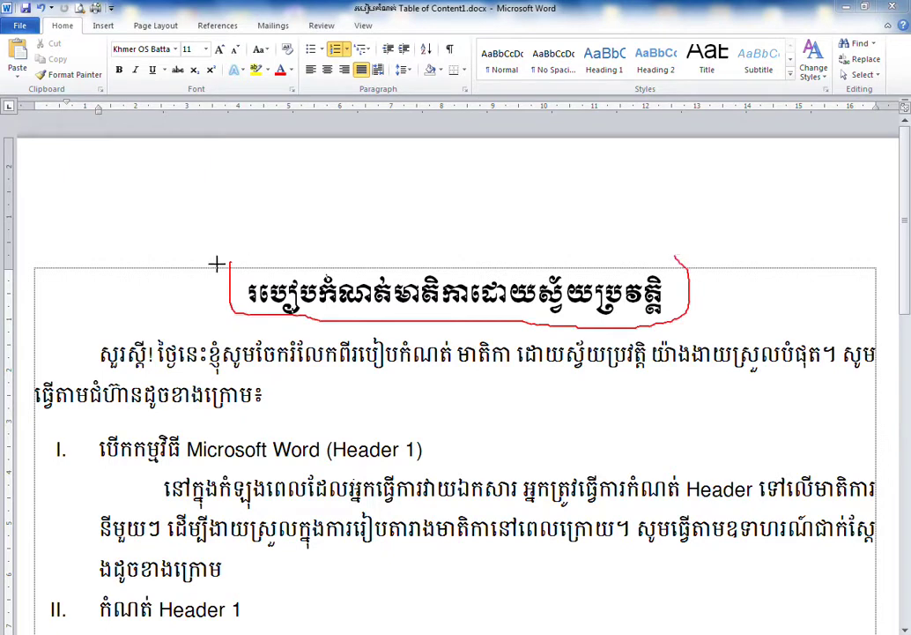
pyautogui.moveTo(217, 264); pyautogui.dragTo(428, 185)
pyautogui.moveTo(247, 265); pyautogui.dragTo(429, 208)
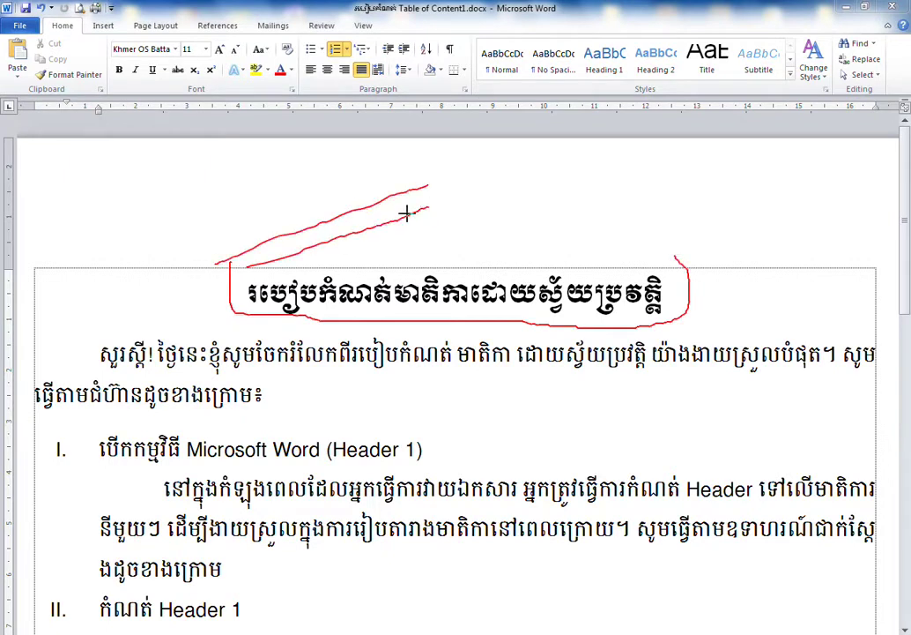
pyautogui.moveTo(310, 266); pyautogui.dragTo(482, 213)
pyautogui.moveTo(367, 265); pyautogui.dragTo(485, 224)
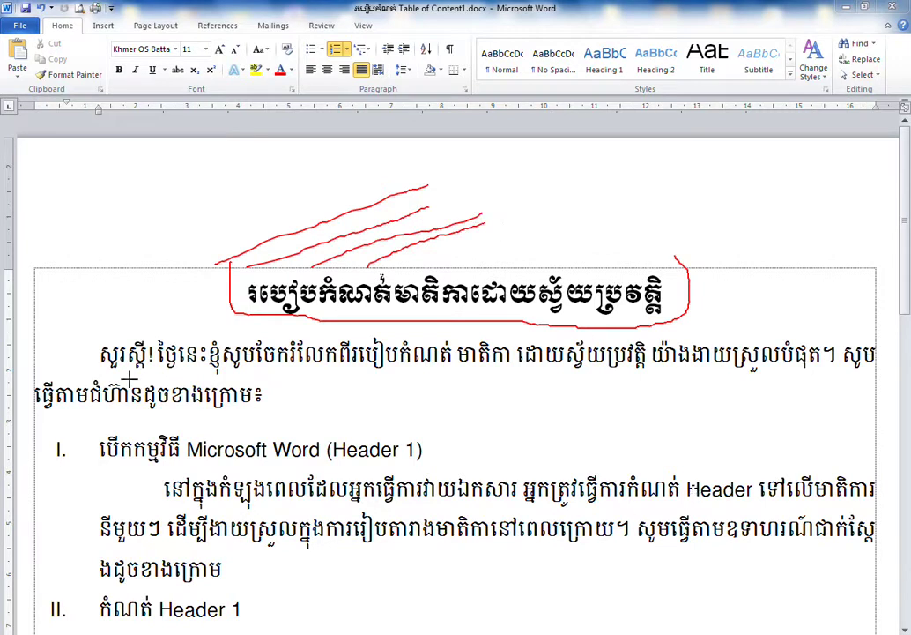
pyautogui.moveTo(95, 353)
pyautogui.mouseDown()
pyautogui.moveTo(472, 377)
pyautogui.moveTo(483, 365)
pyautogui.moveTo(647, 372)
pyautogui.mouseUp()
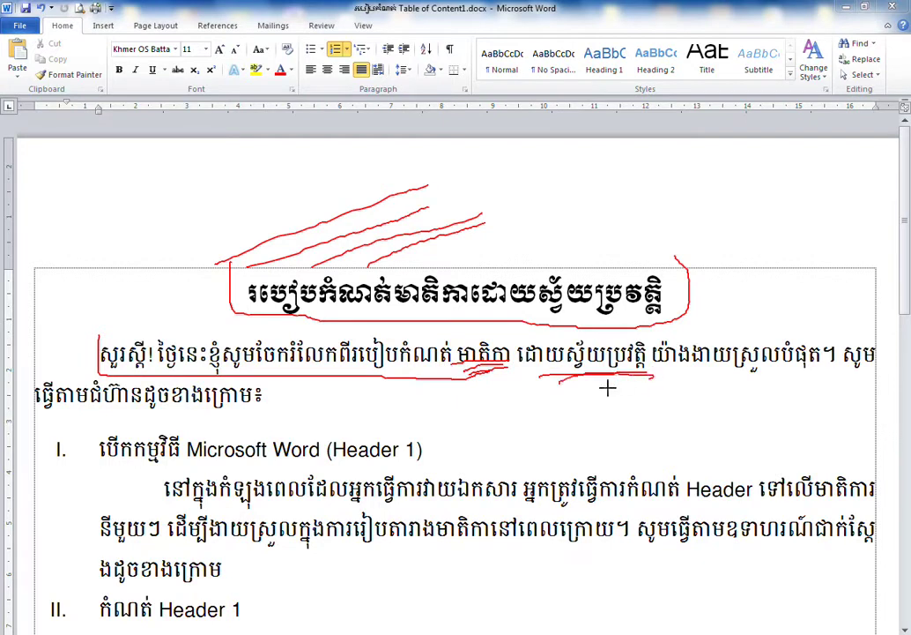
pyautogui.moveTo(583, 380); pyautogui.dragTo(809, 370)
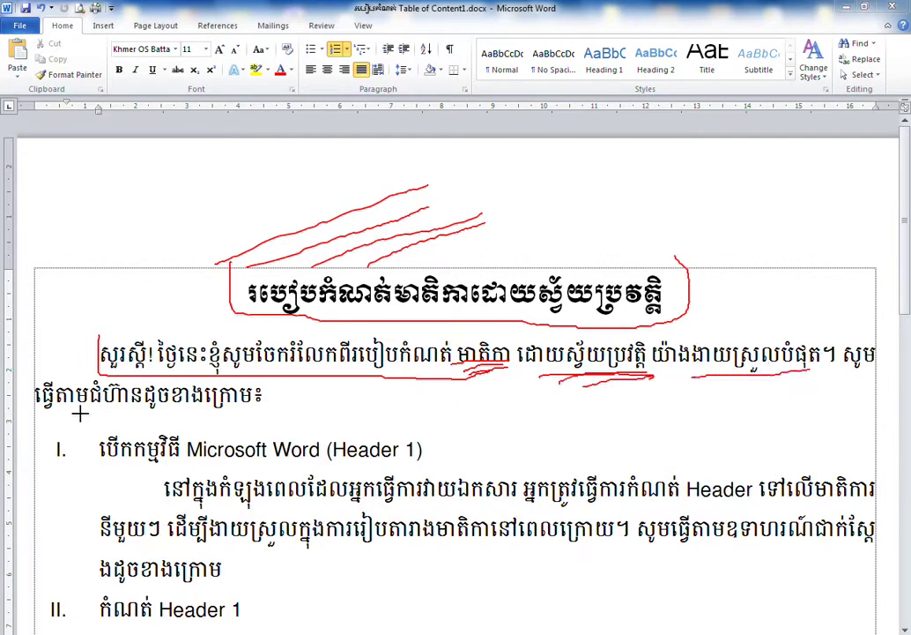
pyautogui.moveTo(66, 414); pyautogui.dragTo(862, 388)
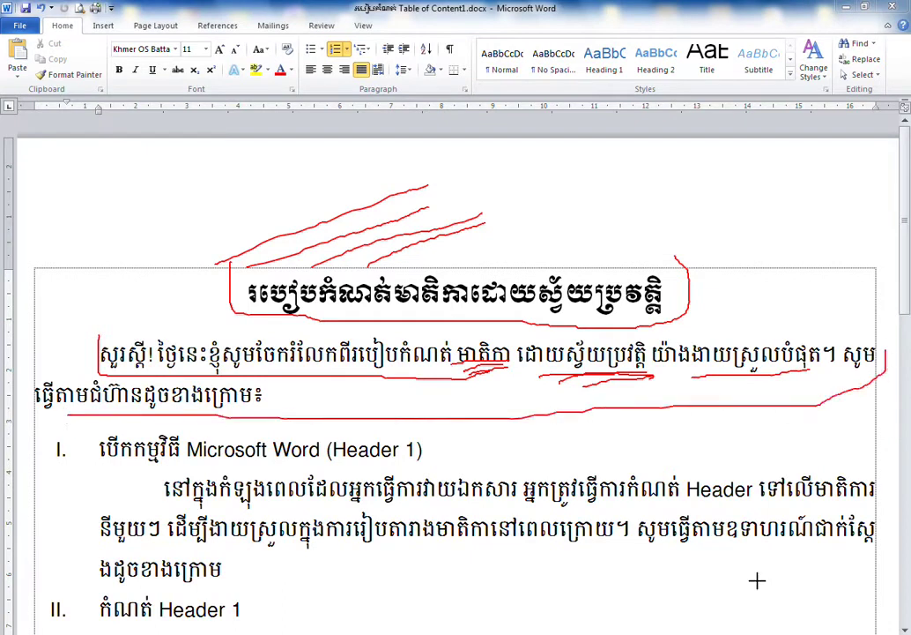
pyautogui.press('Escape')
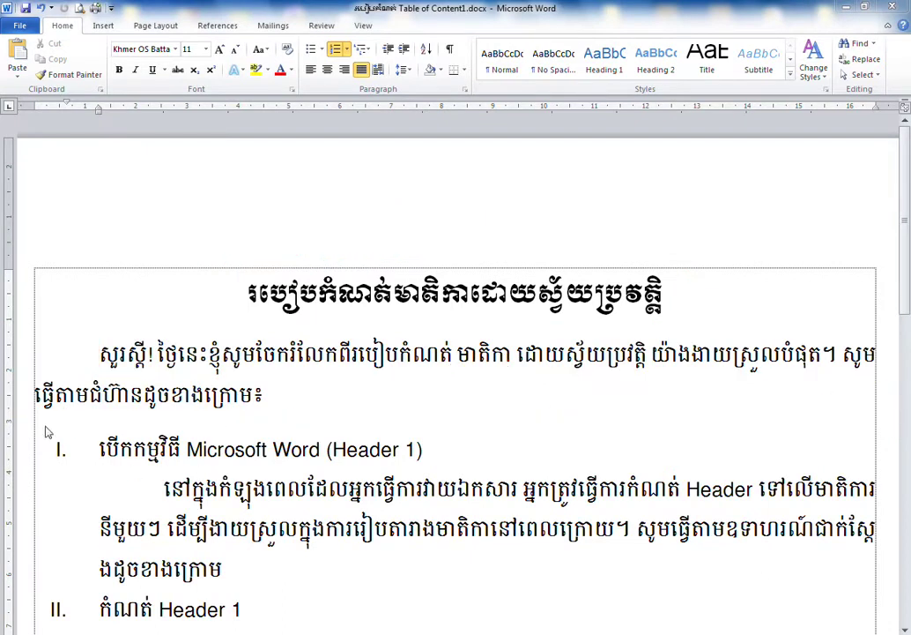
pyautogui.moveTo(32, 413)
pyautogui.mouseDown()
pyautogui.moveTo(741, 308)
pyautogui.moveTo(104, 357)
pyautogui.mouseUp()
pyautogui.press('Escape')
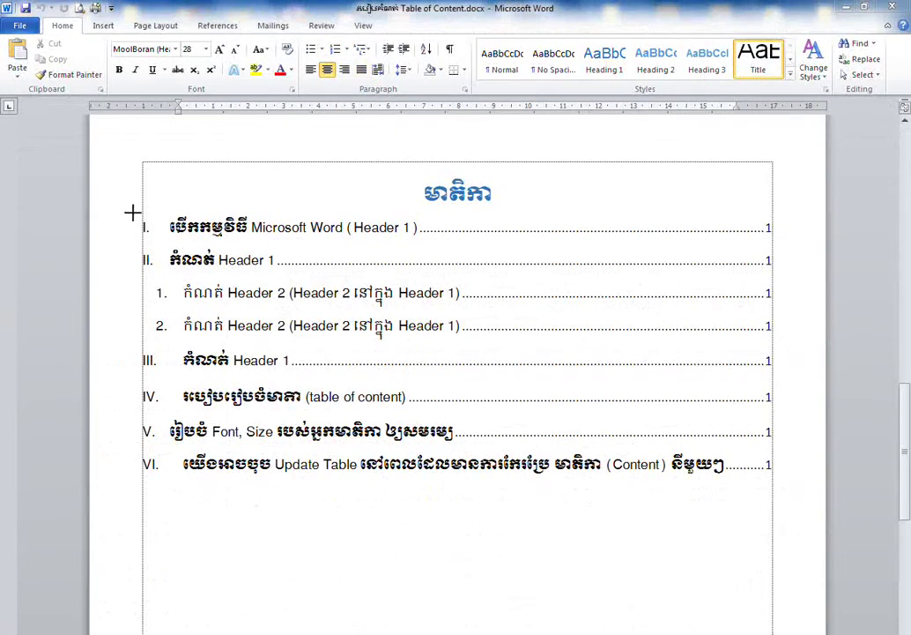
# Circle the contents title មាតិកា and underline the entry numbers I. to VI., then erase the marks
pyautogui.moveTo(132, 213)
pyautogui.mouseDown()
pyautogui.moveTo(834, 426)
pyautogui.moveTo(114, 229)
pyautogui.mouseUp()
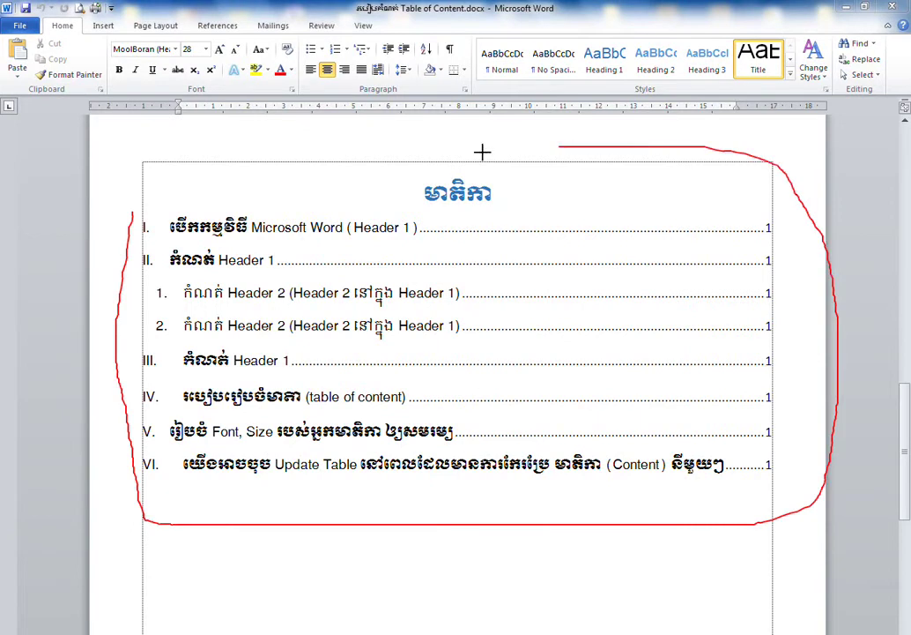
pyautogui.moveTo(393, 158); pyautogui.dragTo(450, 147)
pyautogui.moveTo(131, 235); pyautogui.dragTo(155, 235)
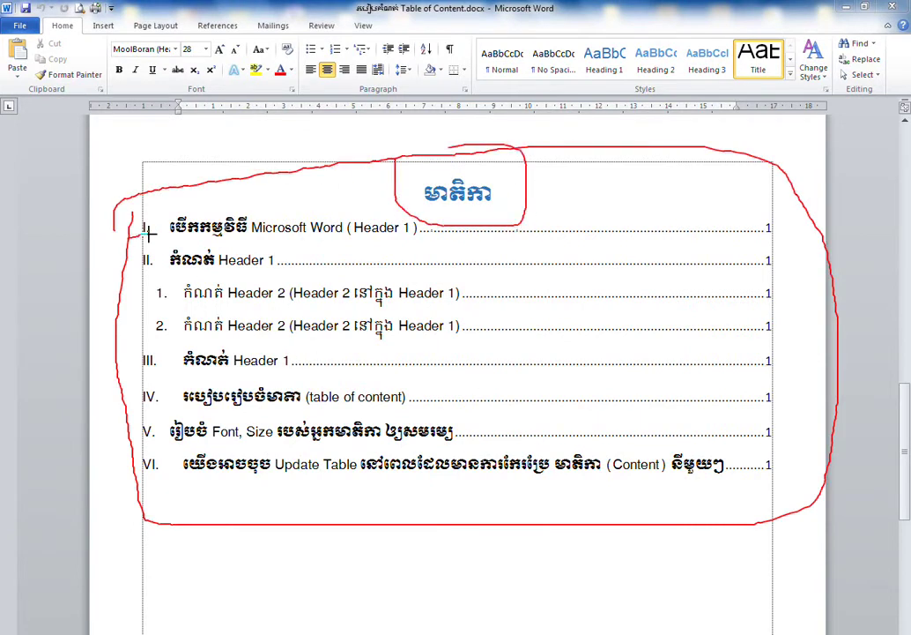
pyautogui.moveTo(134, 274); pyautogui.dragTo(186, 273)
pyautogui.moveTo(139, 306); pyautogui.dragTo(180, 301)
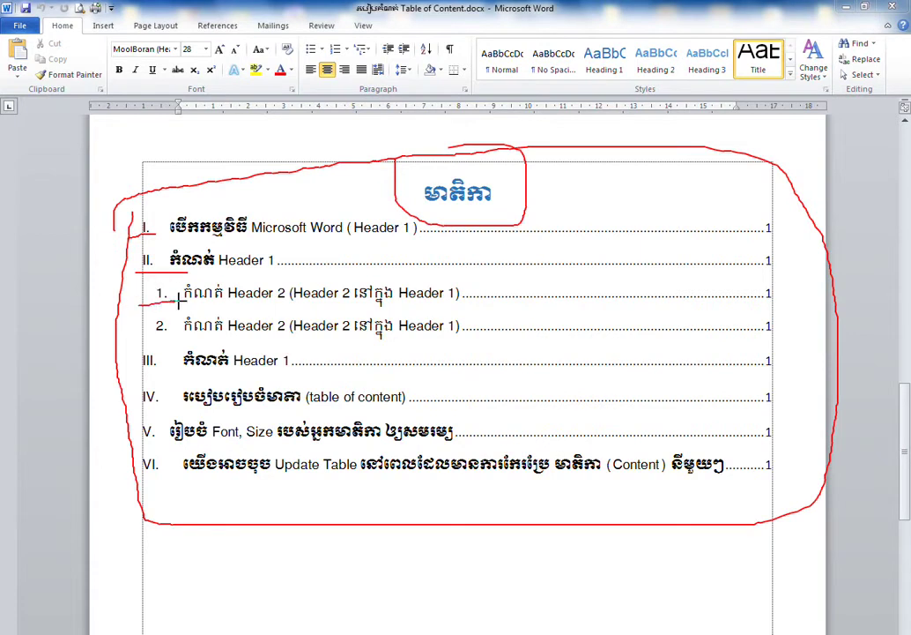
pyautogui.moveTo(149, 337); pyautogui.dragTo(181, 336)
pyautogui.moveTo(137, 371); pyautogui.dragTo(159, 367)
pyautogui.moveTo(181, 403)
pyautogui.mouseDown()
pyautogui.moveTo(141, 412)
pyautogui.moveTo(156, 445)
pyautogui.moveTo(170, 430)
pyautogui.mouseUp()
pyautogui.moveTo(139, 487); pyautogui.dragTo(171, 481)
pyautogui.press('Escape')
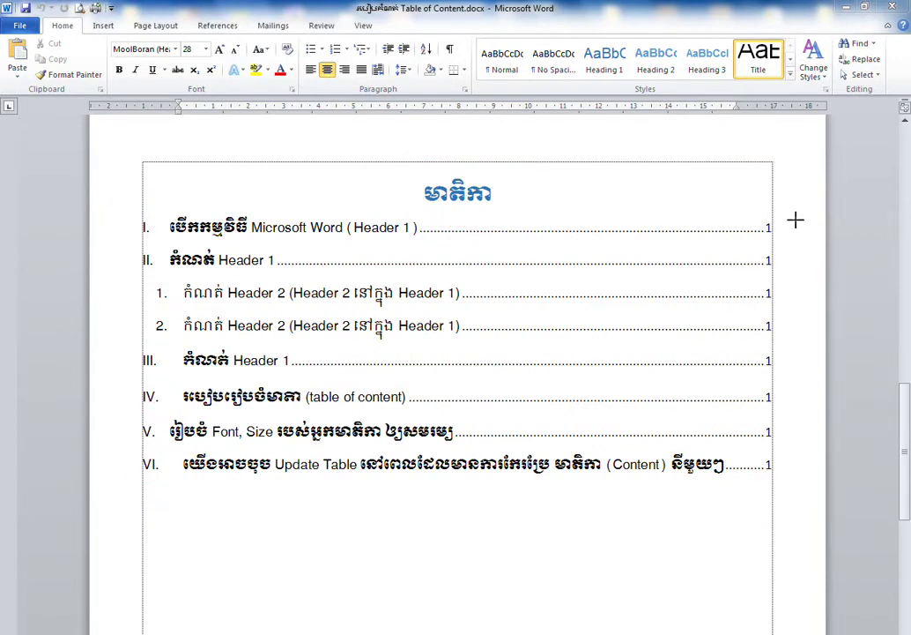
# Circle the table of contents page numbers with the pen, then clear the annotations
pyautogui.moveTo(789, 215); pyautogui.dragTo(790, 200)
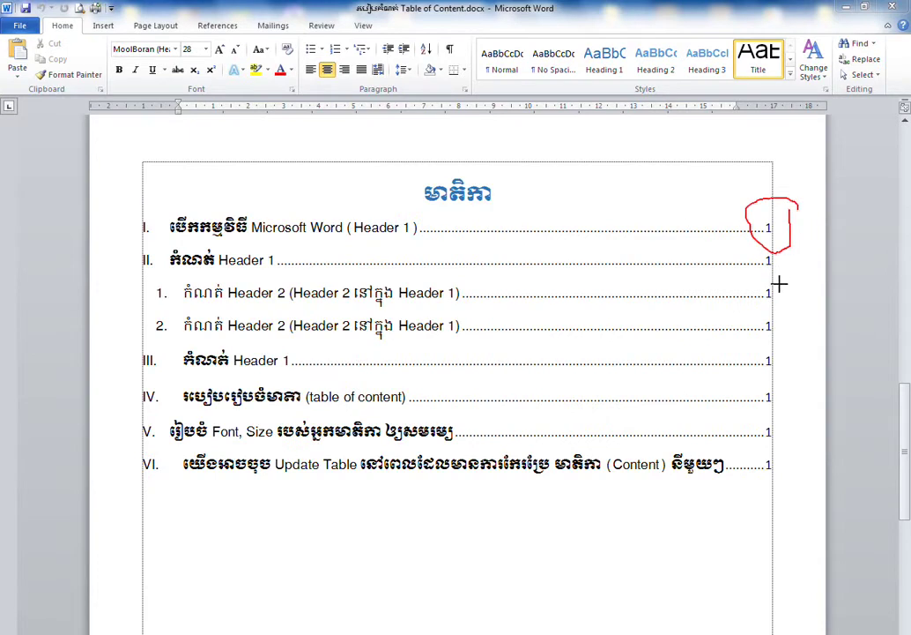
pyautogui.moveTo(781, 240)
pyautogui.mouseDown()
pyautogui.moveTo(808, 465)
pyautogui.moveTo(732, 366)
pyautogui.moveTo(792, 340)
pyautogui.moveTo(751, 287)
pyautogui.moveTo(801, 270)
pyautogui.mouseUp()
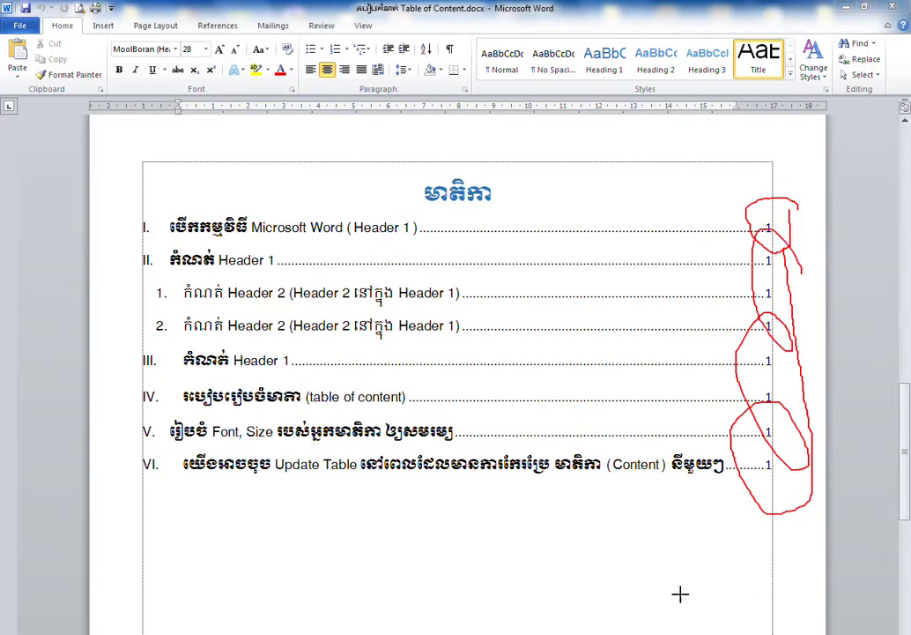
pyautogui.press('Escape')
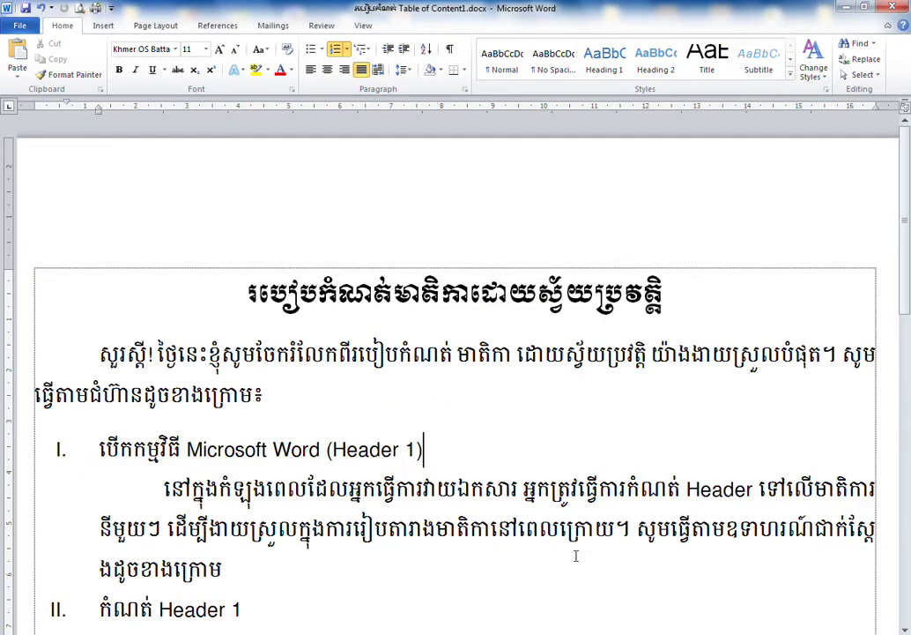
# Underline the introduction's second line and heading I about Microsoft Word, then erase the ink
pyautogui.keyDown('ctrl'); pyautogui.scroll(-1, 577, 560); pyautogui.keyUp('ctrl')
pyautogui.keyDown('ctrl'); pyautogui.scroll(-1, 573, 555); pyautogui.keyUp('ctrl')
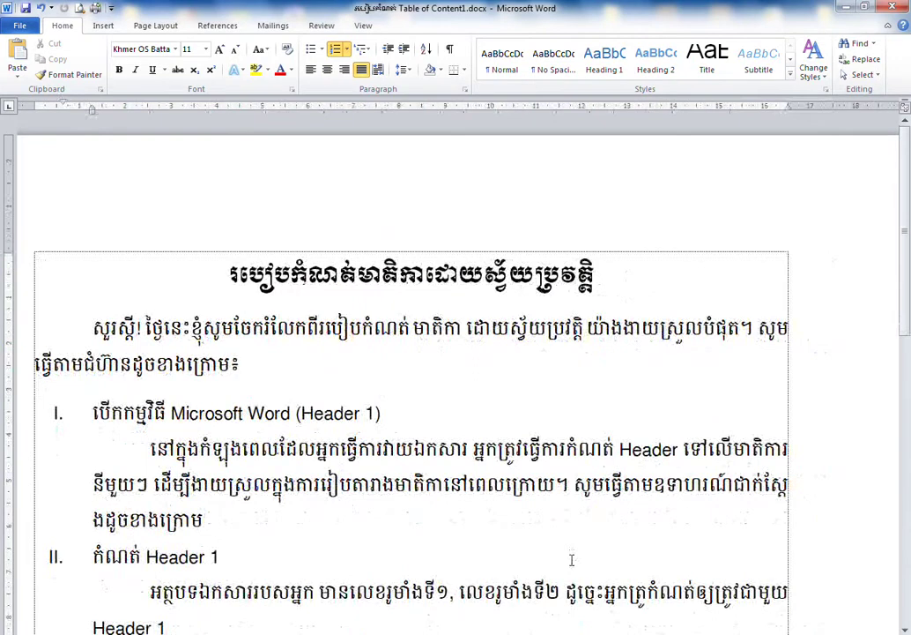
pyautogui.moveTo(98, 382); pyautogui.dragTo(261, 350)
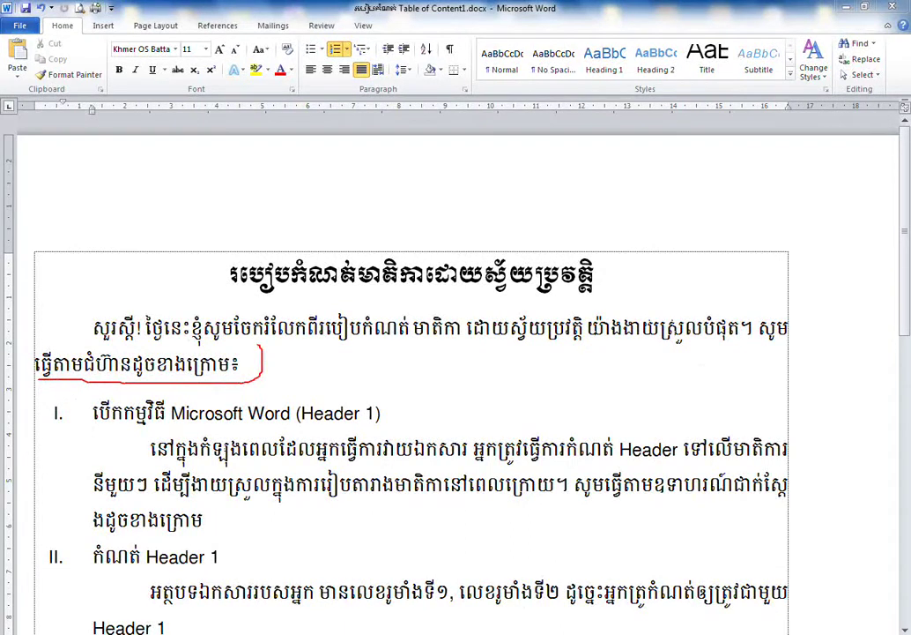
pyautogui.scroll(-3, 45, 271)
pyautogui.moveTo(44, 281); pyautogui.dragTo(40, 290)
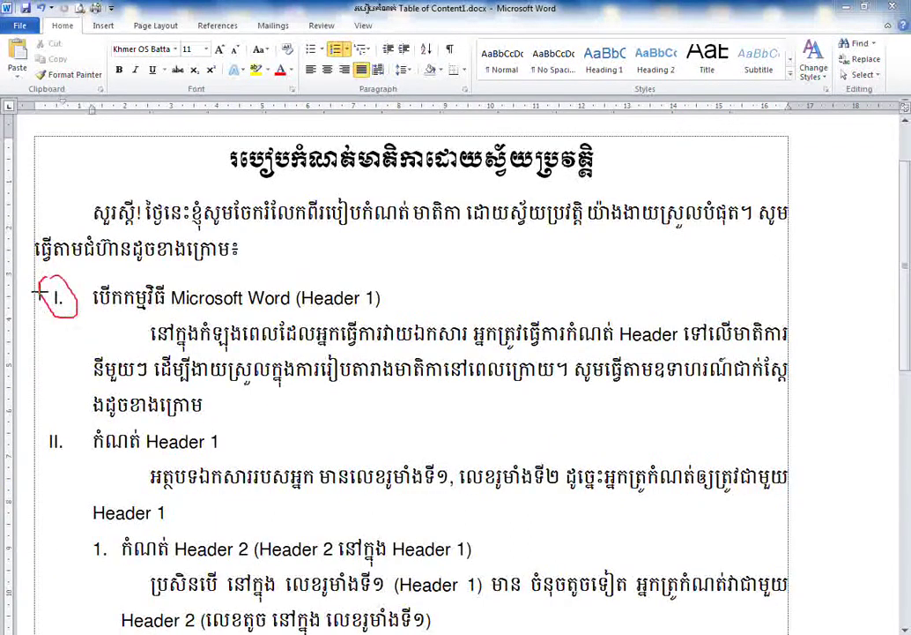
pyautogui.moveTo(110, 306); pyautogui.dragTo(398, 305)
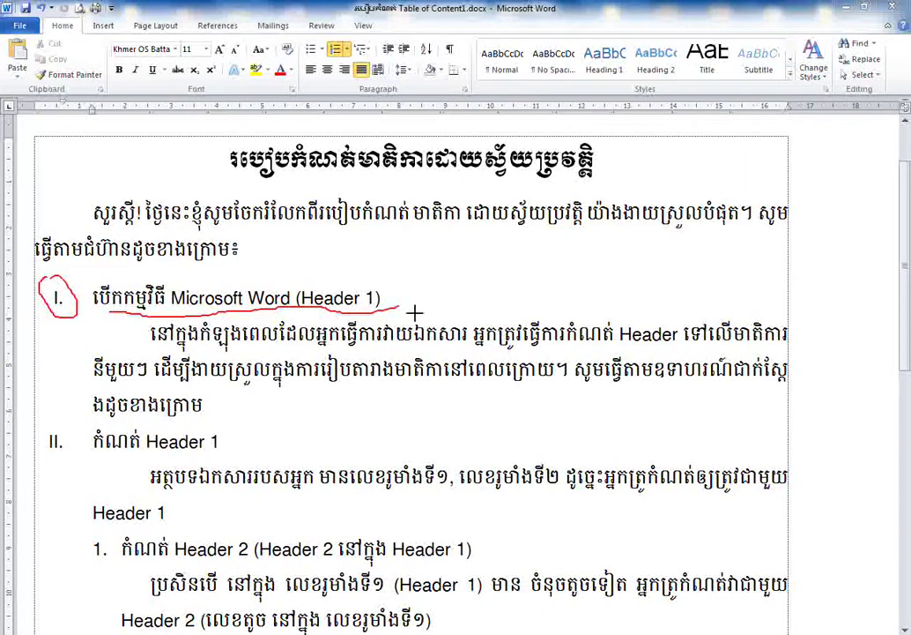
pyautogui.press('Escape')
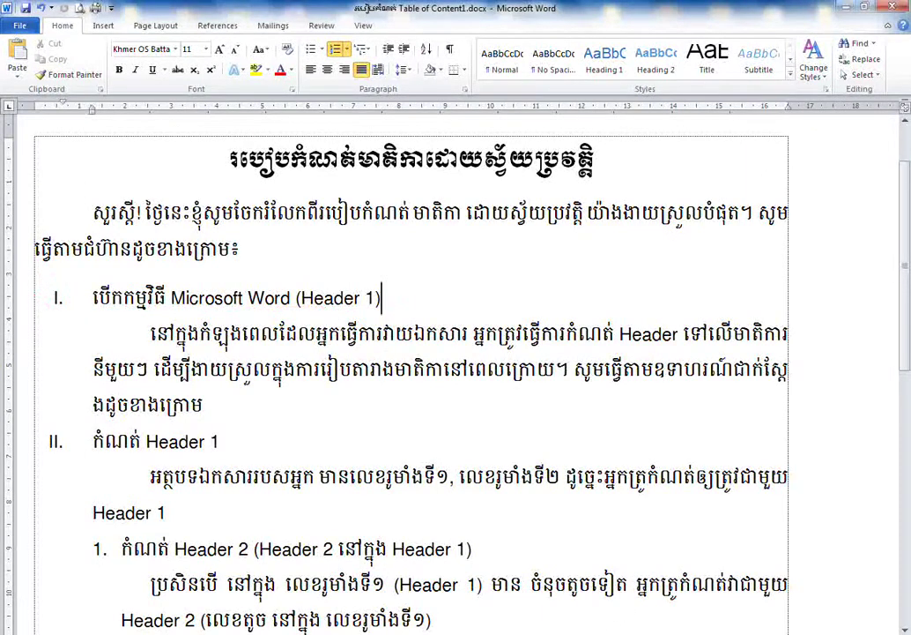
# Open and close the Start menu, then underline and clear the first line of heading I's paragraph
pyautogui.press('super')
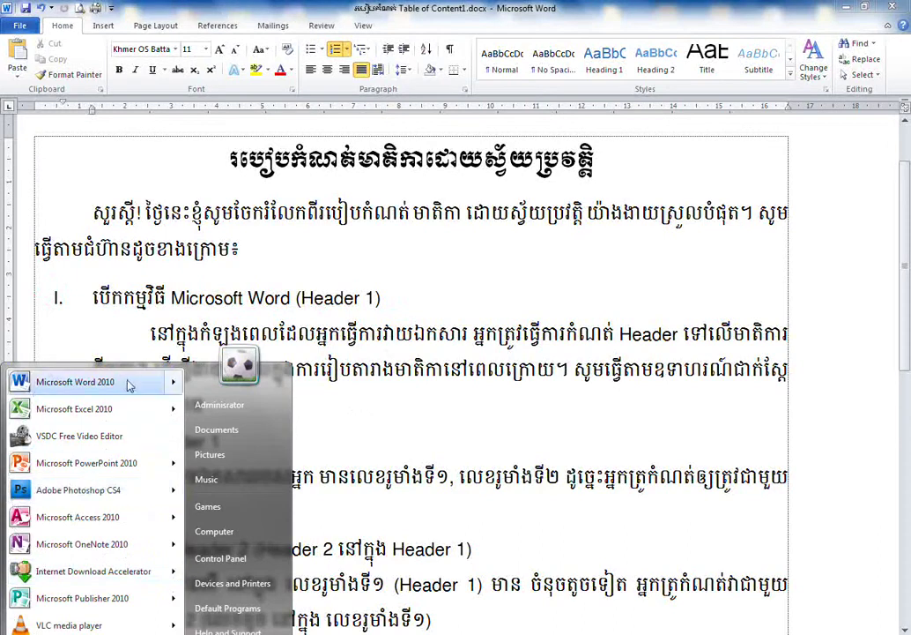
pyautogui.press('Escape')
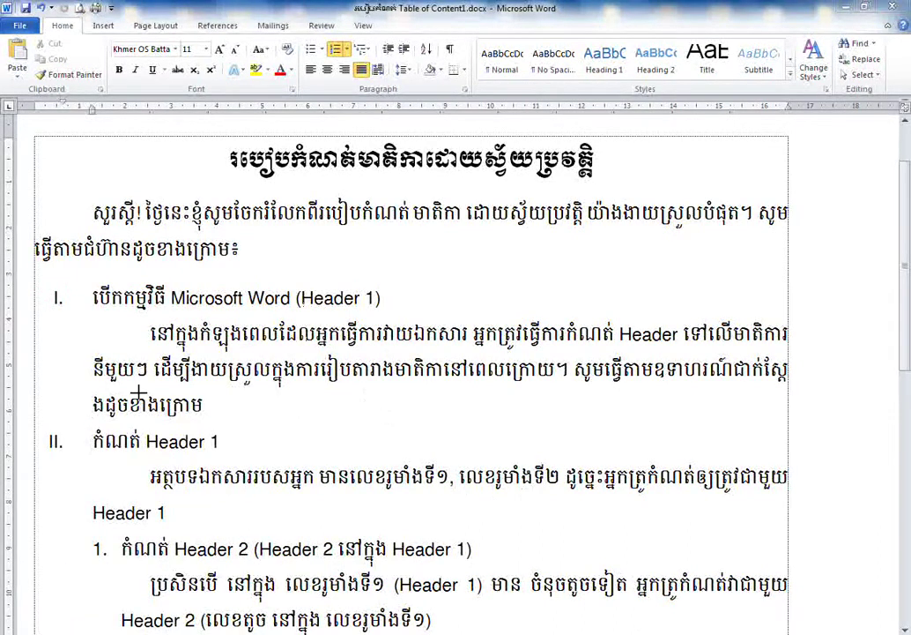
pyautogui.moveTo(140, 348)
pyautogui.mouseDown()
pyautogui.moveTo(672, 352)
pyautogui.moveTo(784, 336)
pyautogui.mouseUp()
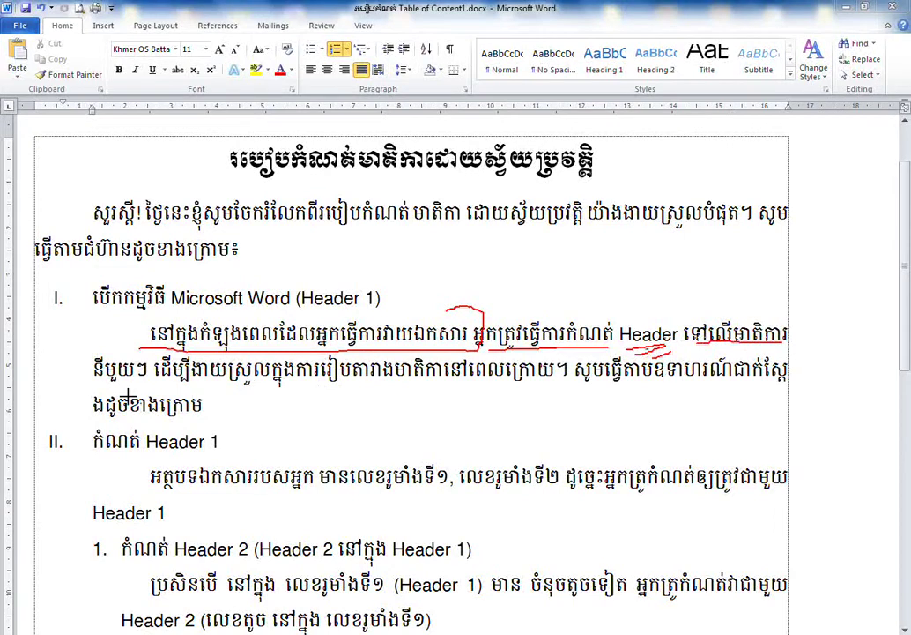
pyautogui.press('Escape')
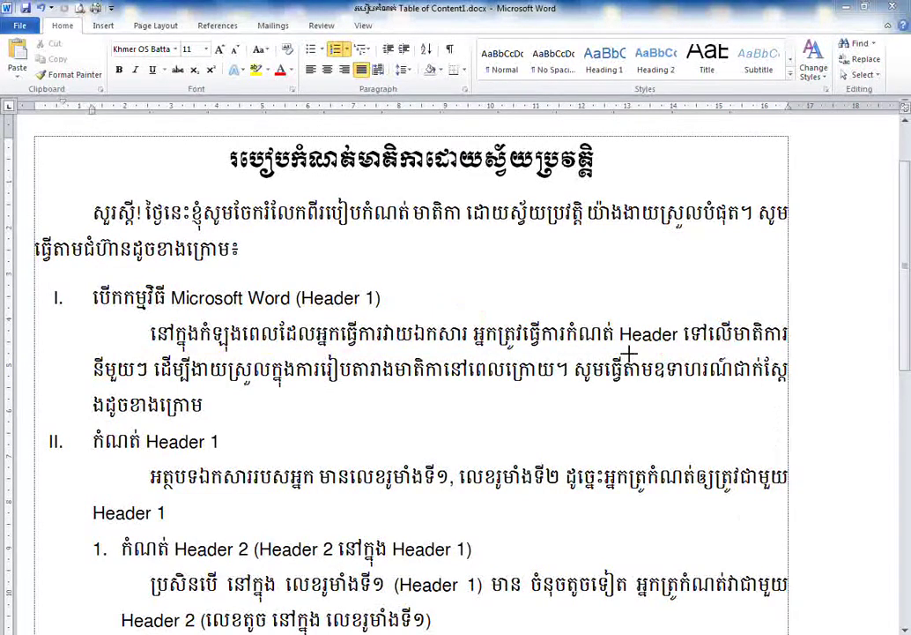
pyautogui.moveTo(622, 344); pyautogui.dragTo(675, 344)
pyautogui.moveTo(748, 342)
pyautogui.mouseDown()
pyautogui.moveTo(778, 344)
pyautogui.moveTo(757, 285)
pyautogui.moveTo(358, 289)
pyautogui.moveTo(256, 279)
pyautogui.moveTo(249, 291)
pyautogui.mouseUp()
pyautogui.moveTo(87, 283)
pyautogui.mouseDown()
pyautogui.moveTo(179, 312)
pyautogui.moveTo(270, 308)
pyautogui.moveTo(292, 288)
pyautogui.mouseUp()
pyautogui.moveTo(640, 310); pyautogui.dragTo(603, 81)
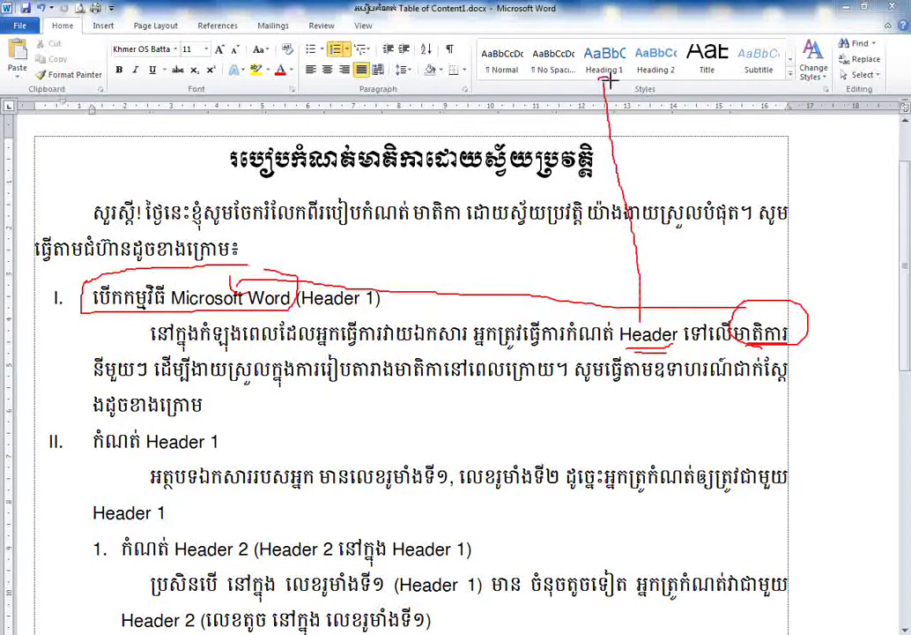
pyautogui.moveTo(609, 81)
pyautogui.mouseDown()
pyautogui.moveTo(628, 79)
pyautogui.moveTo(640, 36)
pyautogui.moveTo(605, 26)
pyautogui.mouseUp()
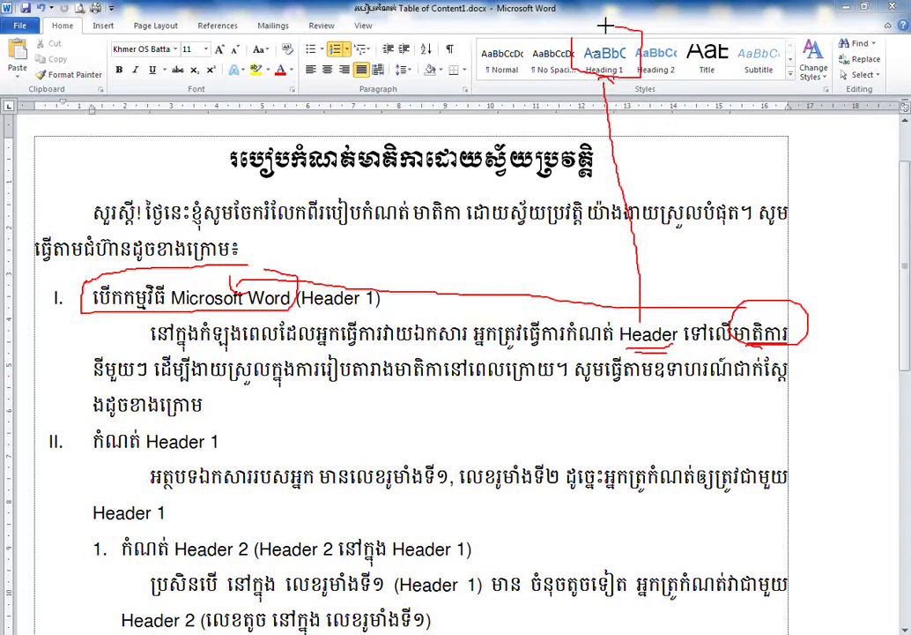
pyautogui.press('Escape')
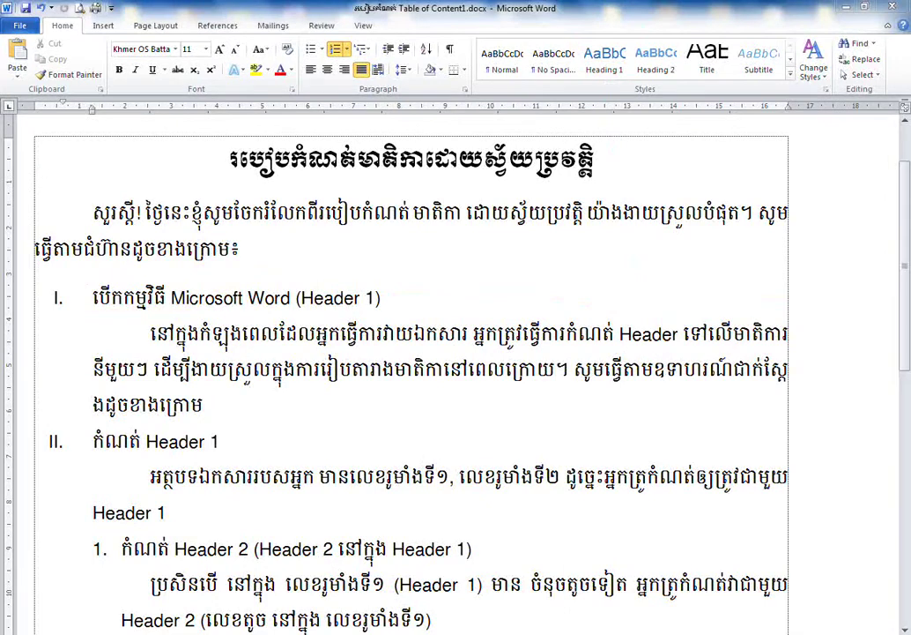
pyautogui.moveTo(47, 278)
pyautogui.mouseDown()
pyautogui.moveTo(392, 265)
pyautogui.moveTo(37, 274)
pyautogui.mouseUp()
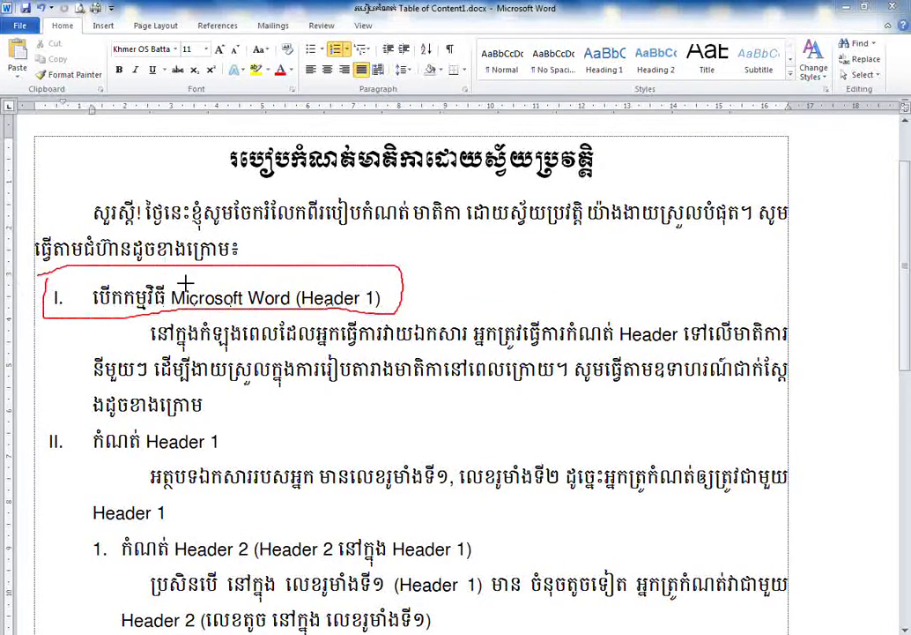
pyautogui.moveTo(237, 298)
pyautogui.mouseDown()
pyautogui.moveTo(447, 122)
pyautogui.moveTo(580, 69)
pyautogui.mouseUp()
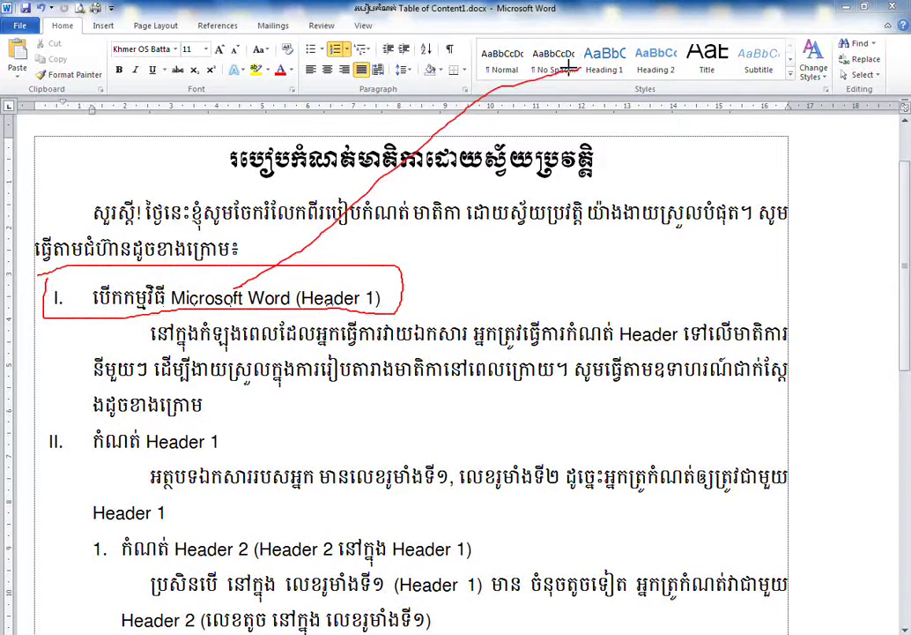
pyautogui.press('Escape')
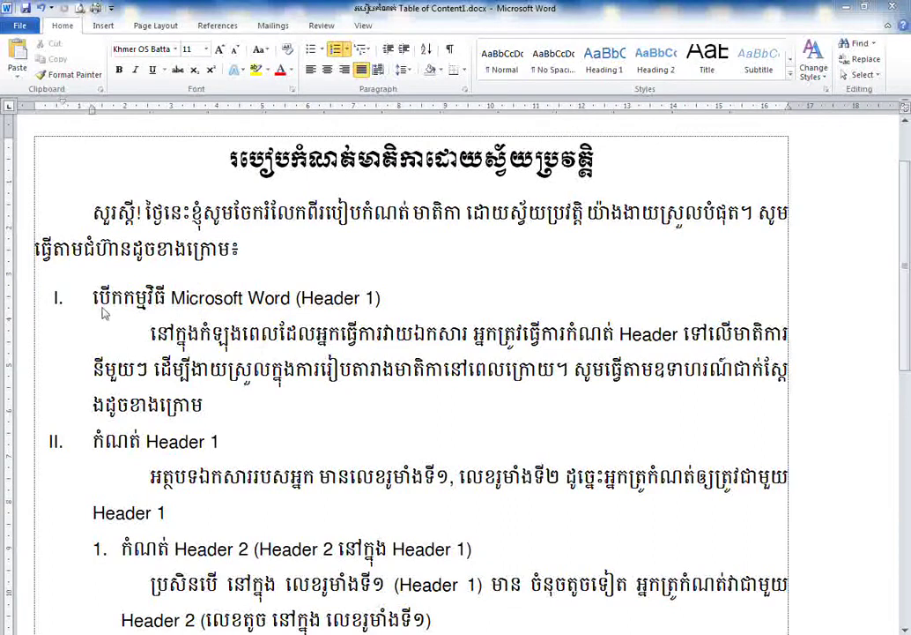
pyautogui.moveTo(87, 296); pyautogui.dragTo(389, 290)
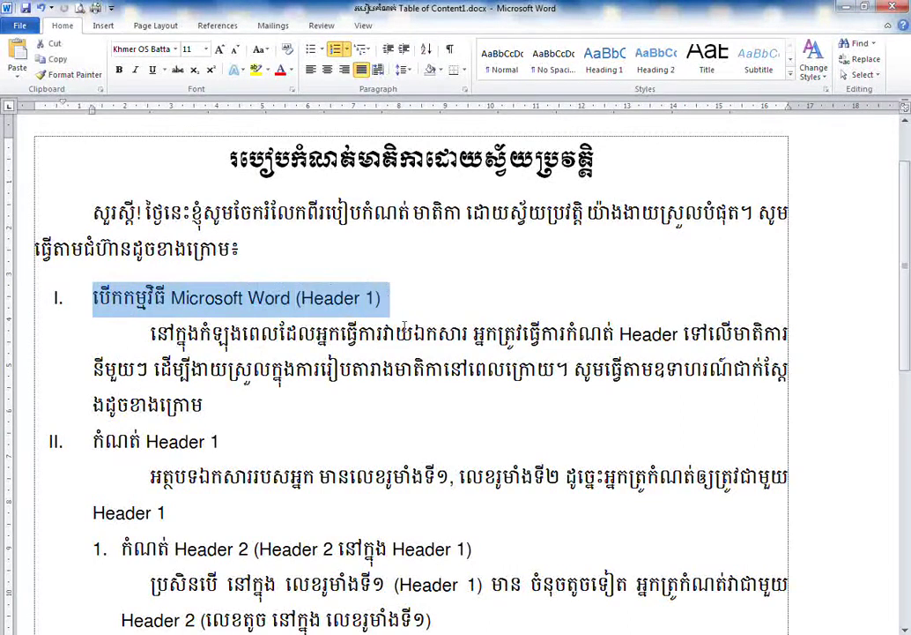
# Give the 'បើកកម្មវិធី Microsoft Word' heading Heading 1, Khmer OS Muol Light at size 11, and I. numbering
pyautogui.hotkey('ctrl', 'alt', '1')
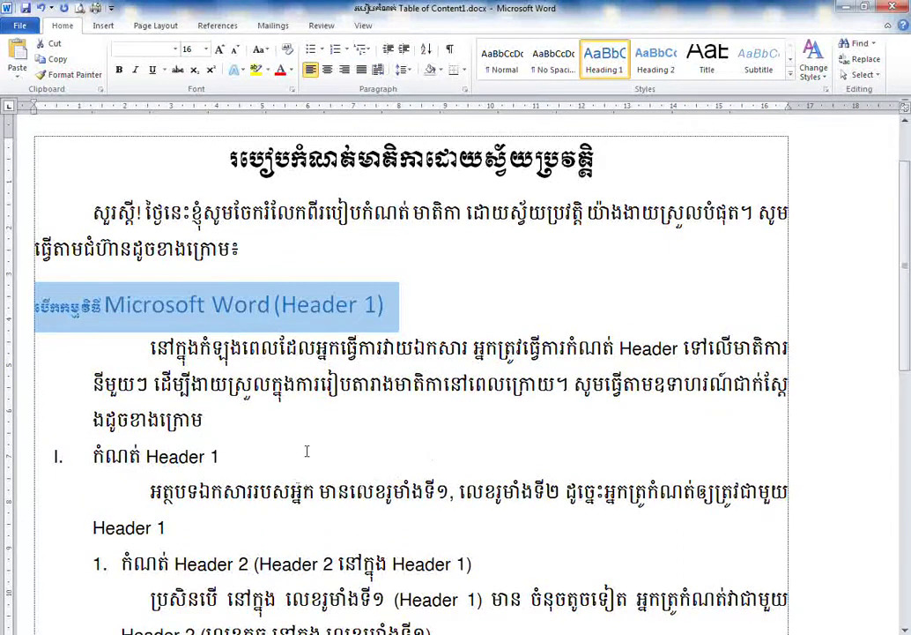
pyautogui.click(158, 49)
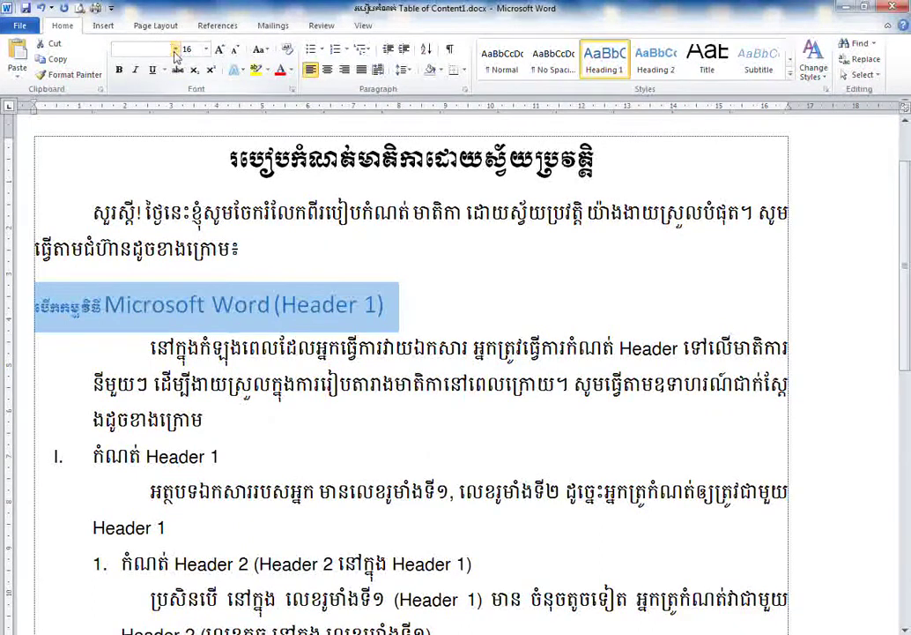
pyautogui.click(176, 49)
pyautogui.click(183, 163)
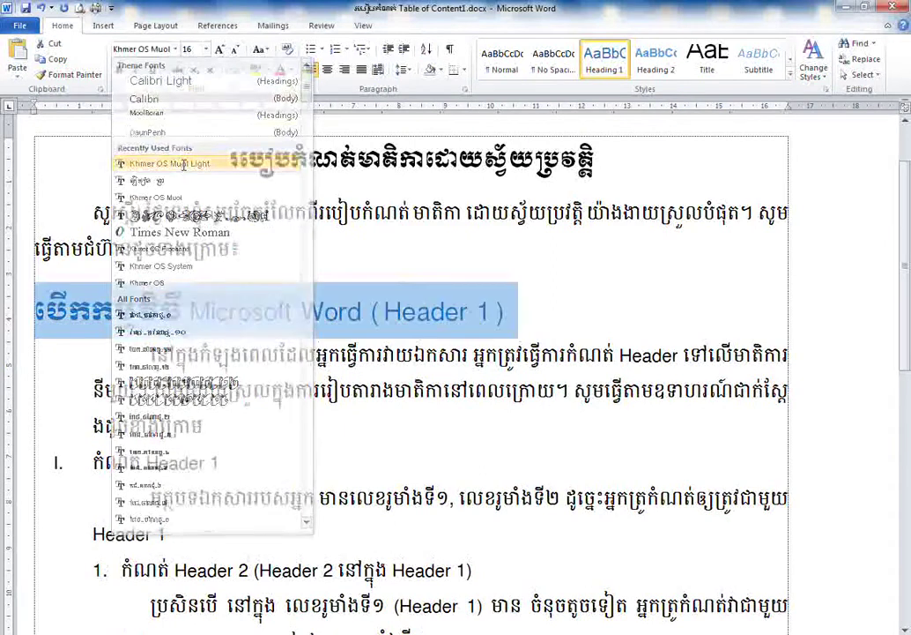
pyautogui.click(206, 50)
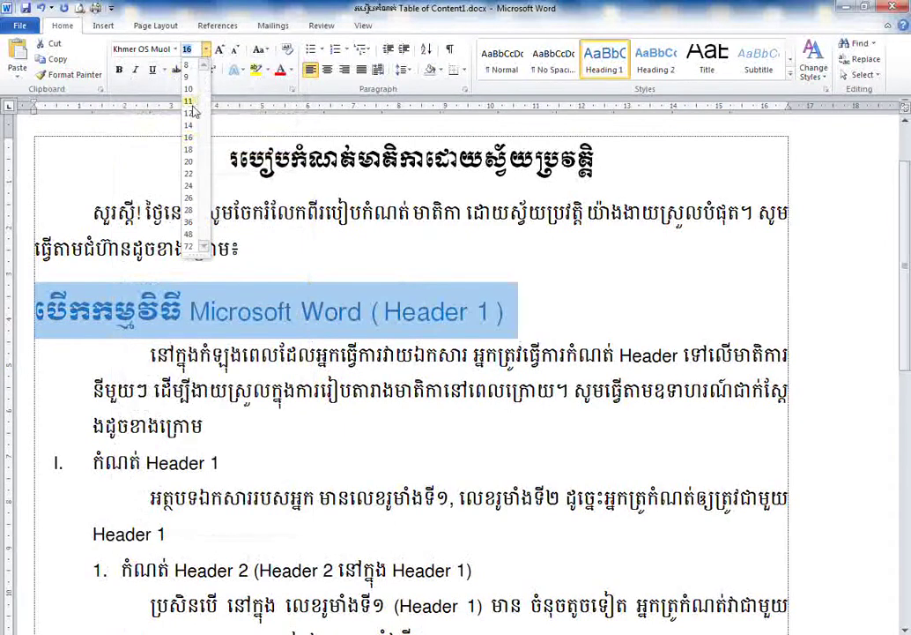
pyautogui.click(194, 111)
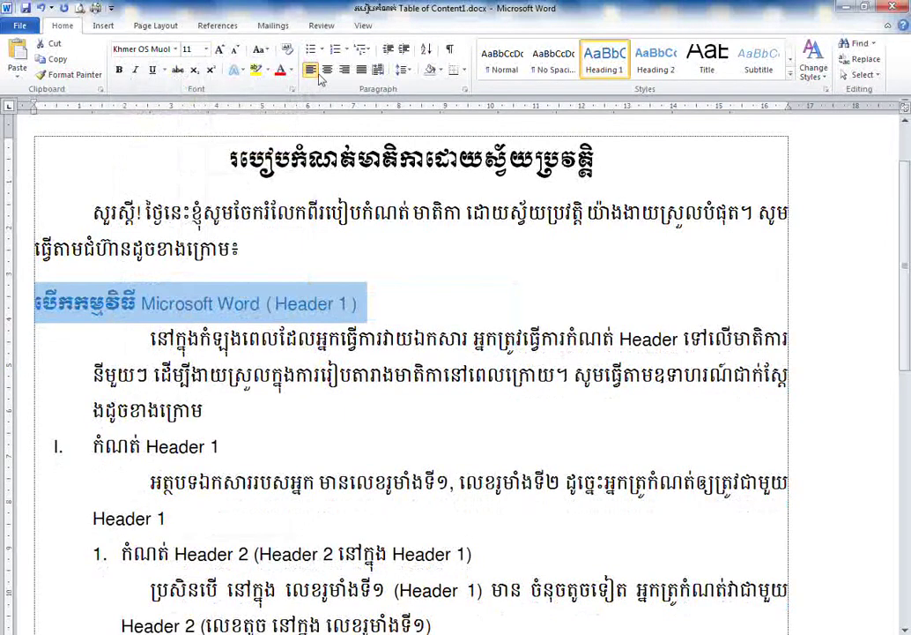
pyautogui.click(335, 49)
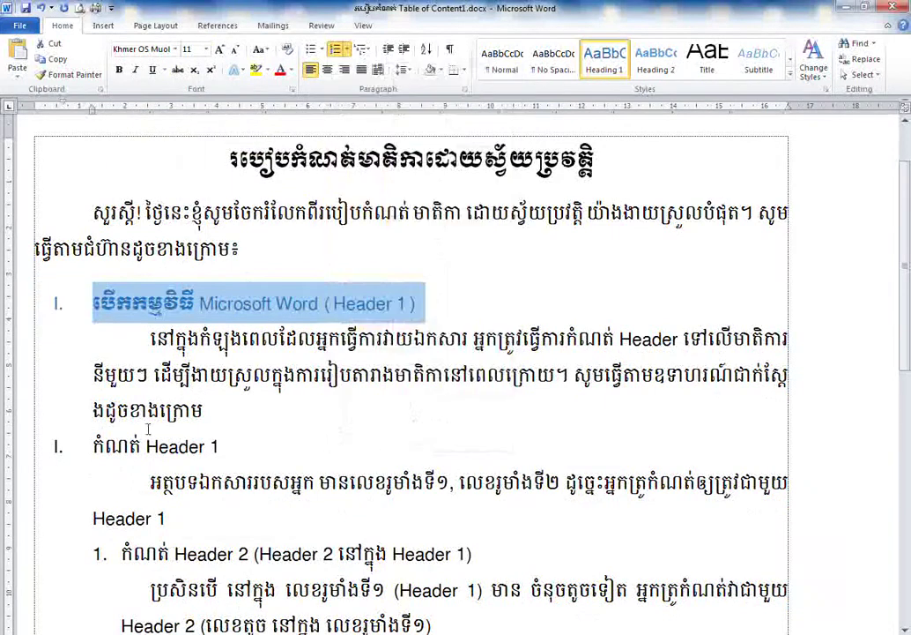
pyautogui.click(238, 304)
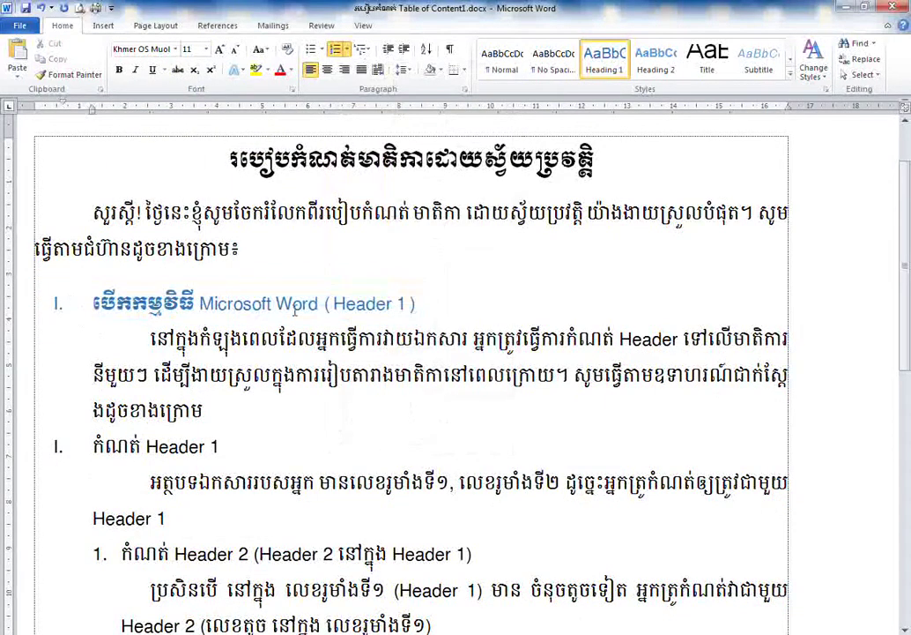
pyautogui.moveTo(64, 319)
pyautogui.mouseDown()
pyautogui.moveTo(57, 275)
pyautogui.moveTo(67, 324)
pyautogui.mouseUp()
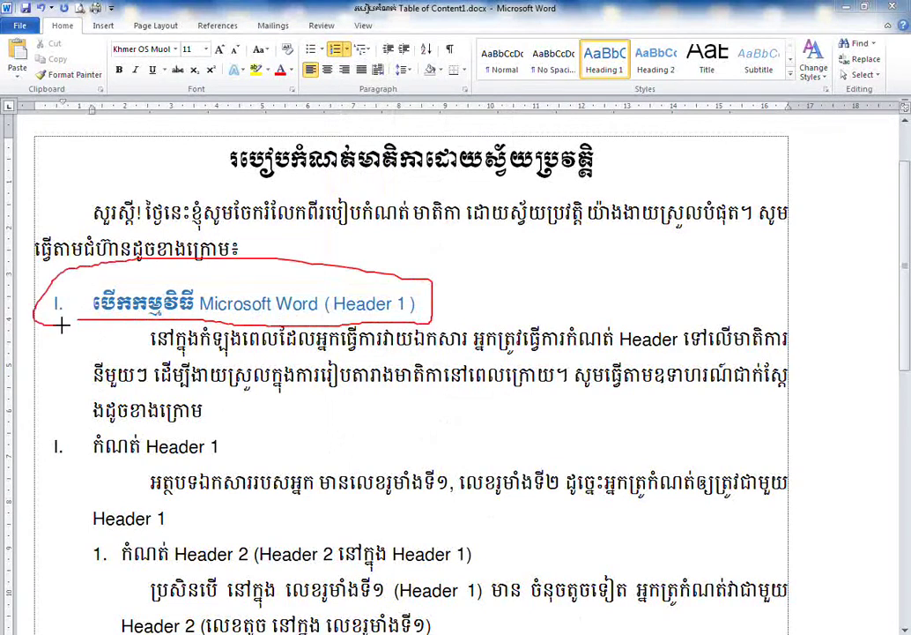
# Point out the next 'កំណត់ Header 1' line, then give it Heading 1, size 11 and II. numbering
pyautogui.scroll(-3, 383, 392)
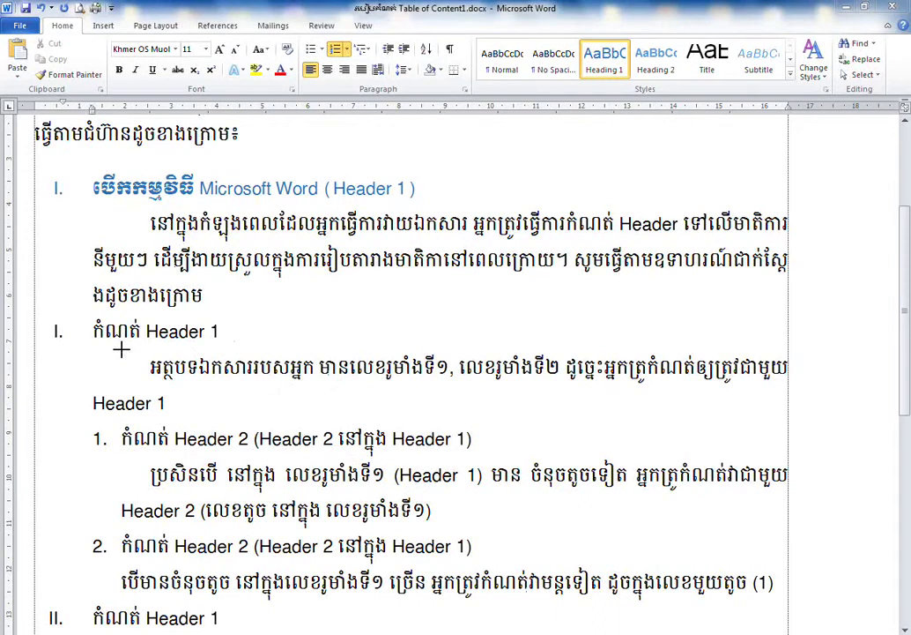
pyautogui.moveTo(121, 350); pyautogui.dragTo(88, 313)
pyautogui.moveTo(201, 315); pyautogui.dragTo(574, 81)
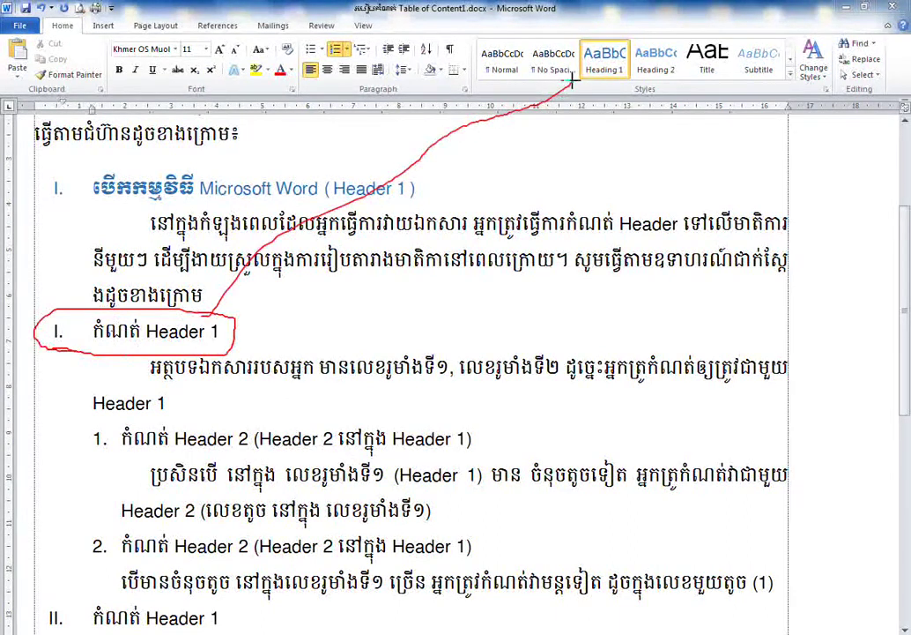
pyautogui.press('Escape')
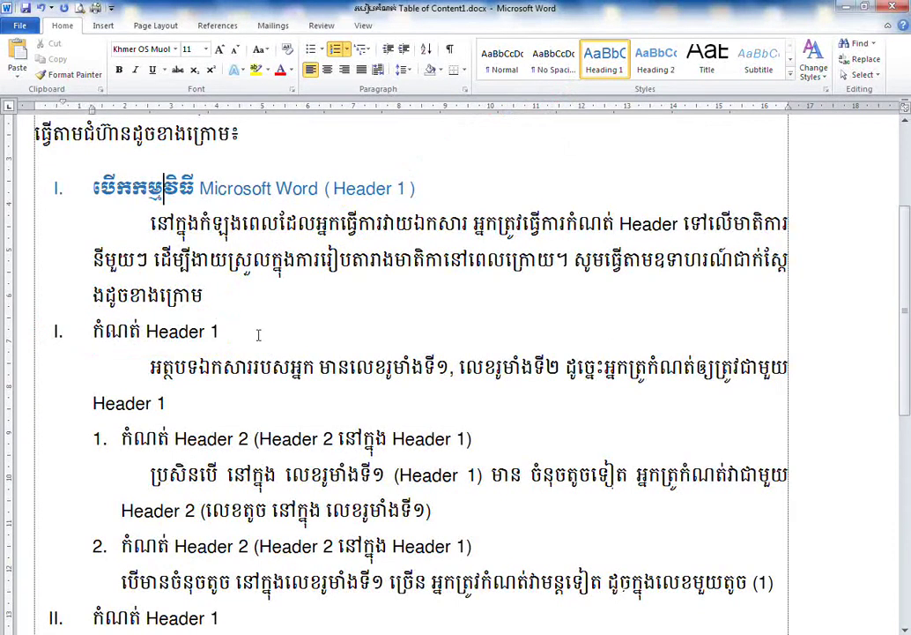
pyautogui.click(205, 49)
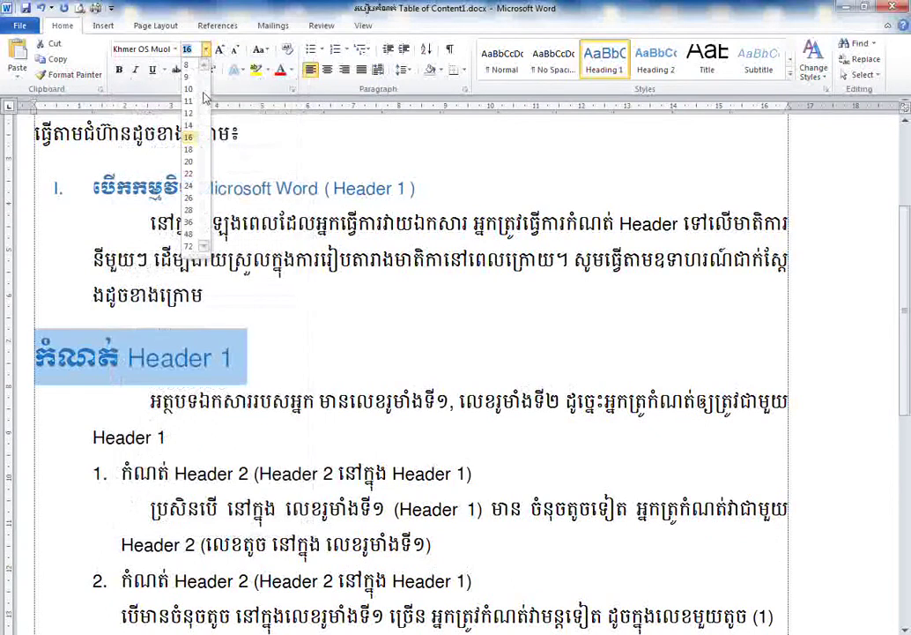
pyautogui.click(199, 101)
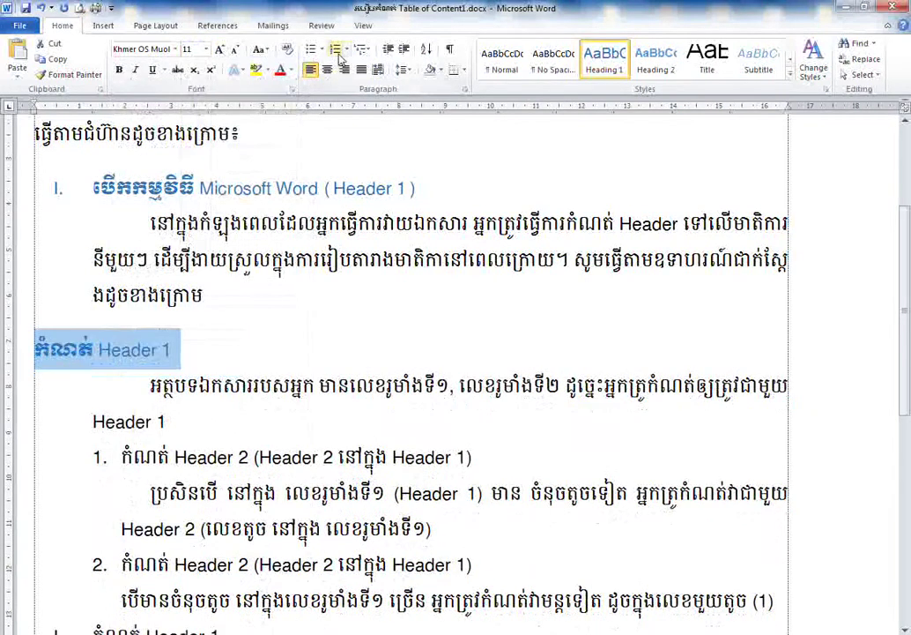
pyautogui.click(334, 50)
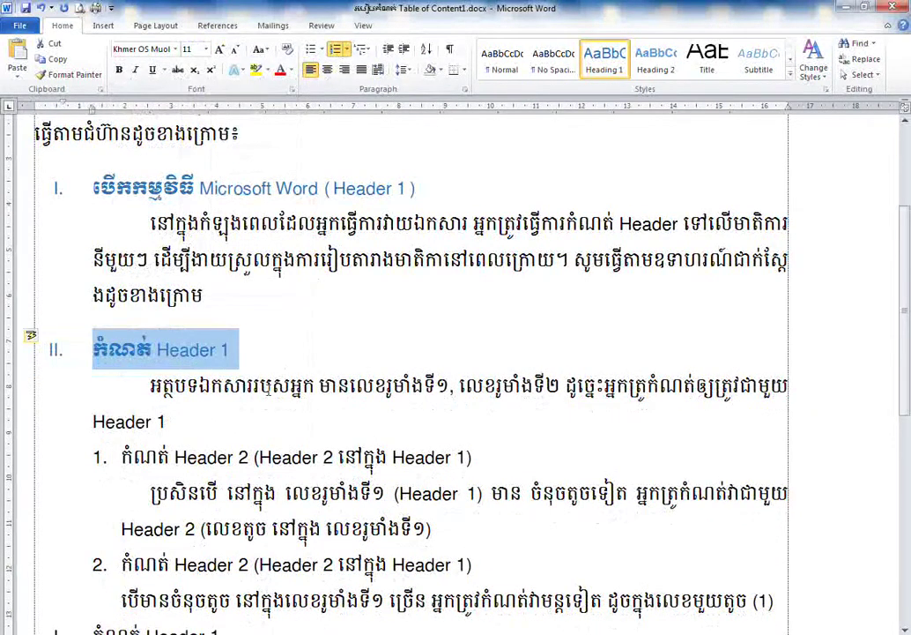
pyautogui.click(312, 406)
# Circle the opening phrase of the following paragraph with the pen, then clear the marks
pyautogui.scroll(-2, 312, 406)
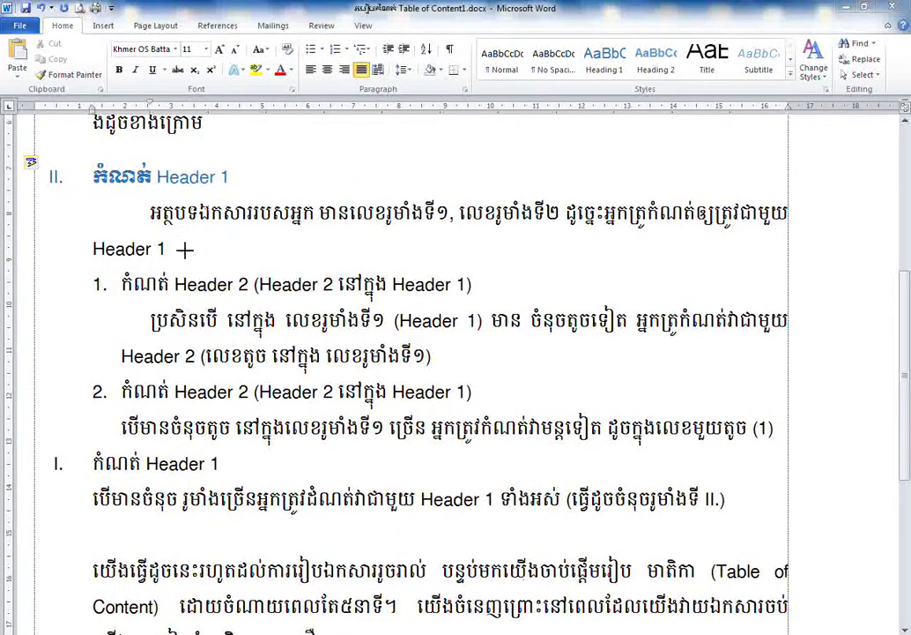
pyautogui.click(142, 210)
pyautogui.moveTo(139, 229); pyautogui.dragTo(145, 201)
pyautogui.press('Escape')
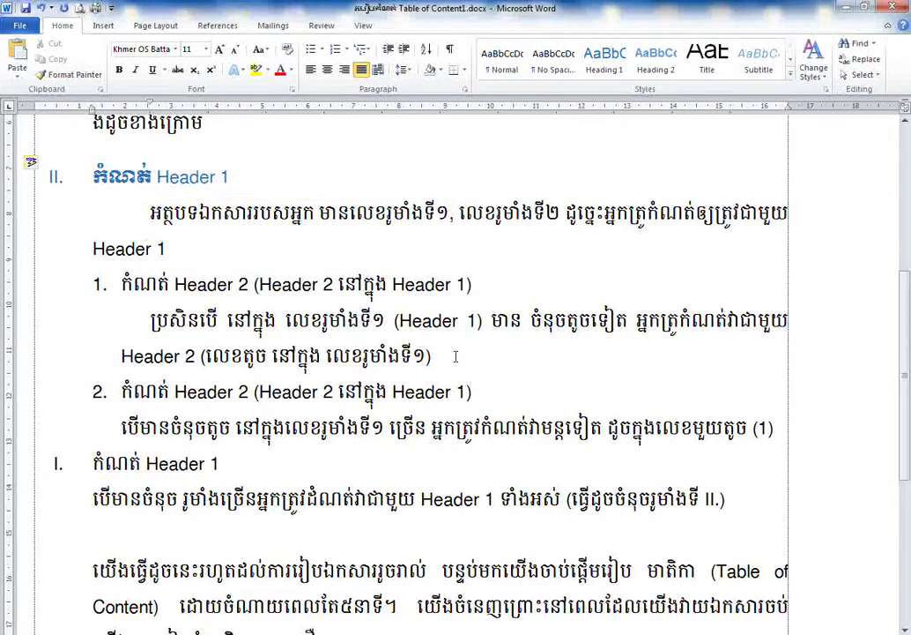
pyautogui.scroll(4, 456, 356)
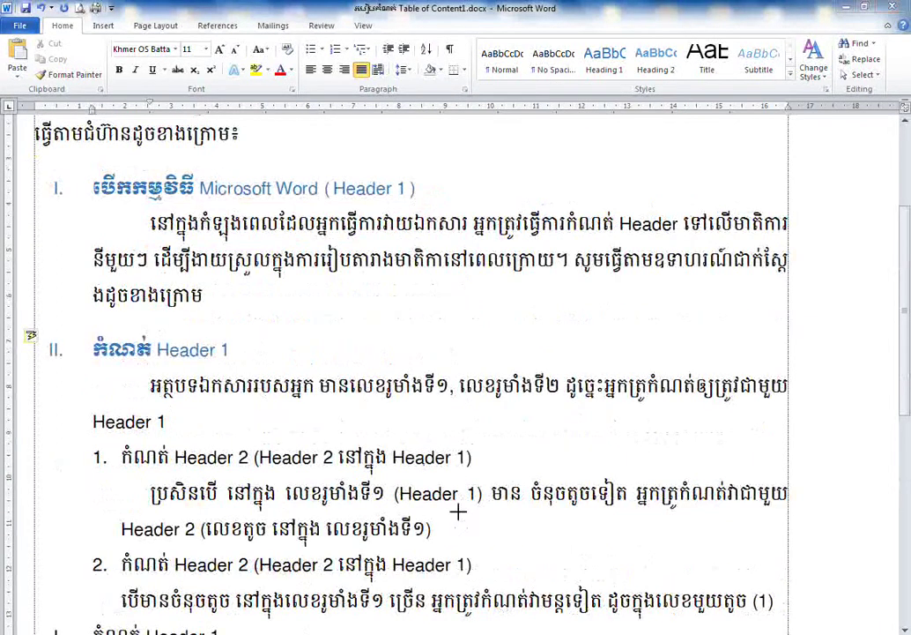
pyautogui.moveTo(370, 397)
pyautogui.mouseDown()
pyautogui.moveTo(139, 218)
pyautogui.moveTo(104, 201)
pyautogui.mouseUp()
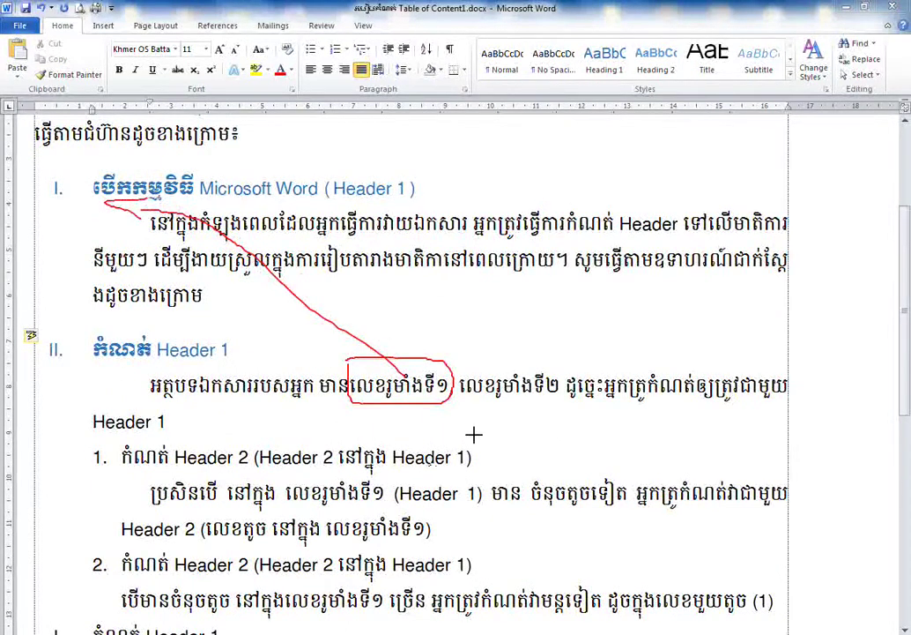
pyautogui.moveTo(453, 363)
pyautogui.mouseDown()
pyautogui.moveTo(562, 404)
pyautogui.moveTo(571, 364)
pyautogui.moveTo(69, 346)
pyautogui.mouseUp()
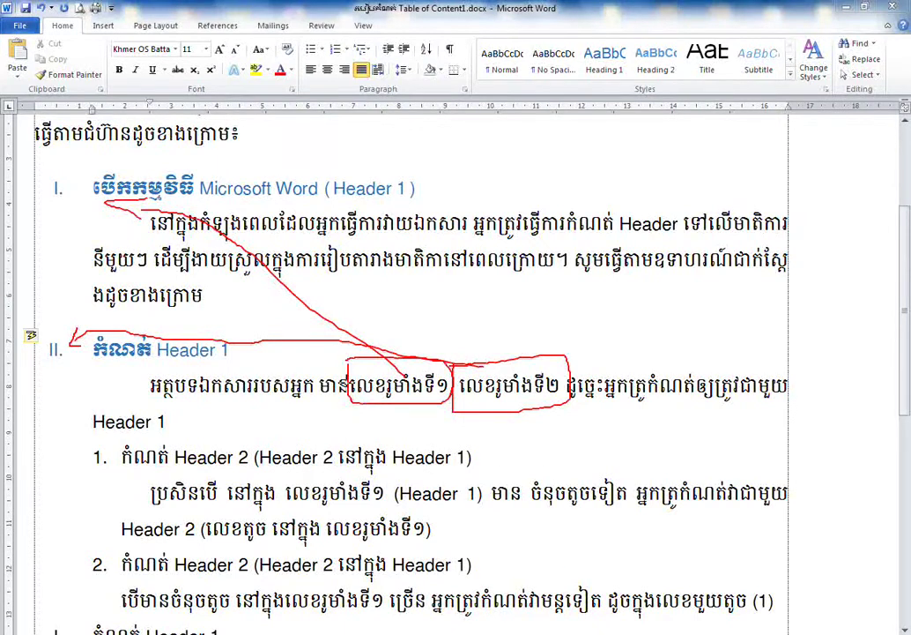
pyautogui.moveTo(338, 354); pyautogui.dragTo(325, 351)
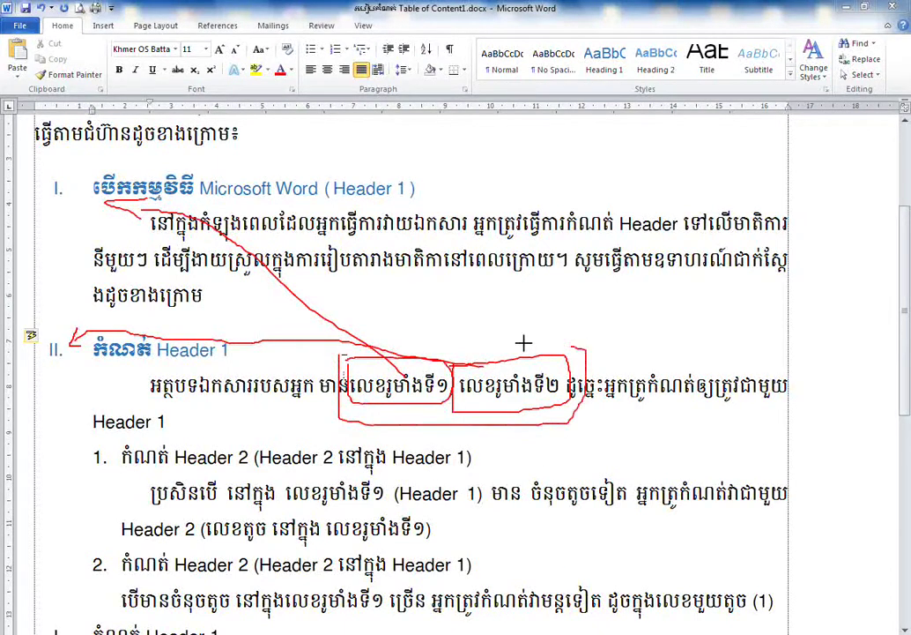
pyautogui.moveTo(470, 346)
pyautogui.mouseDown()
pyautogui.moveTo(568, 65)
pyautogui.moveTo(588, 63)
pyautogui.mouseUp()
pyautogui.press('Escape')
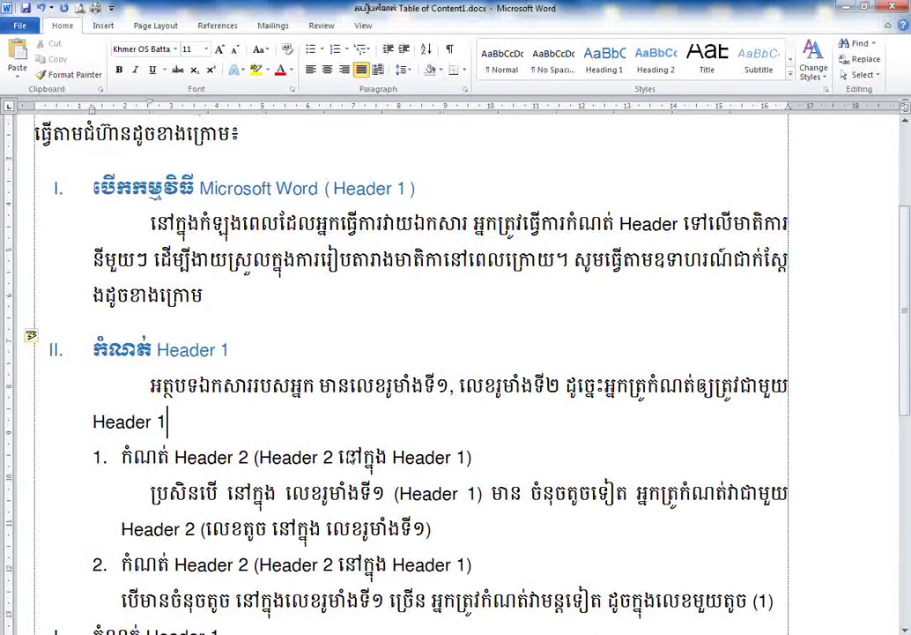
pyautogui.scroll(-1, 411, 370)
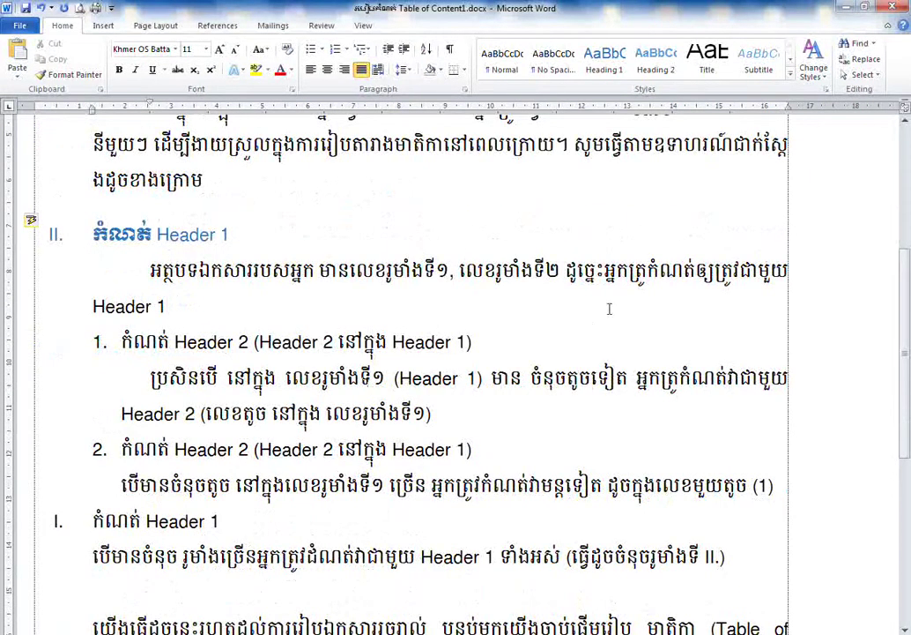
pyautogui.moveTo(568, 295); pyautogui.dragTo(749, 282)
pyautogui.moveTo(92, 309); pyautogui.dragTo(238, 306)
pyautogui.press('Escape')
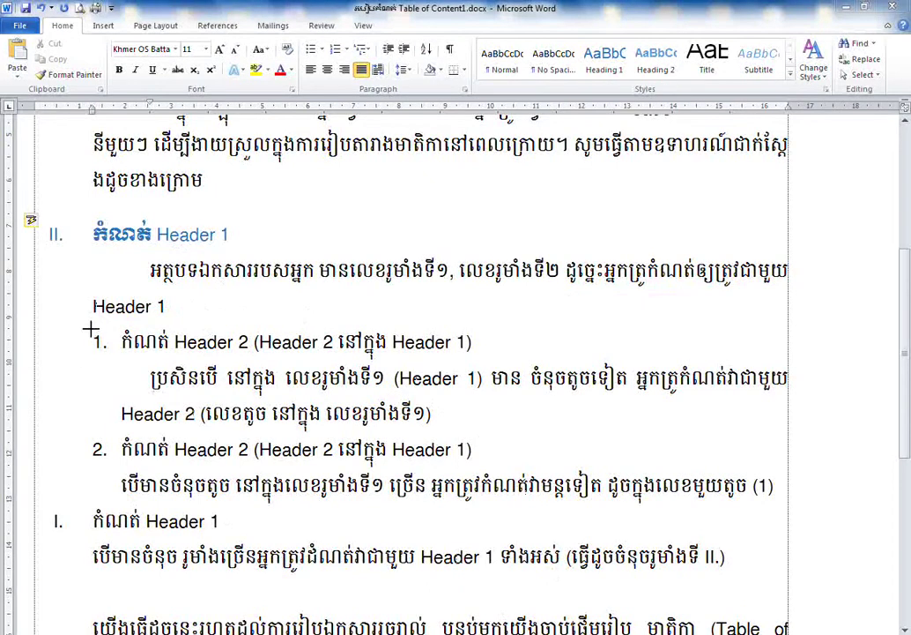
pyautogui.moveTo(86, 339); pyautogui.dragTo(88, 328)
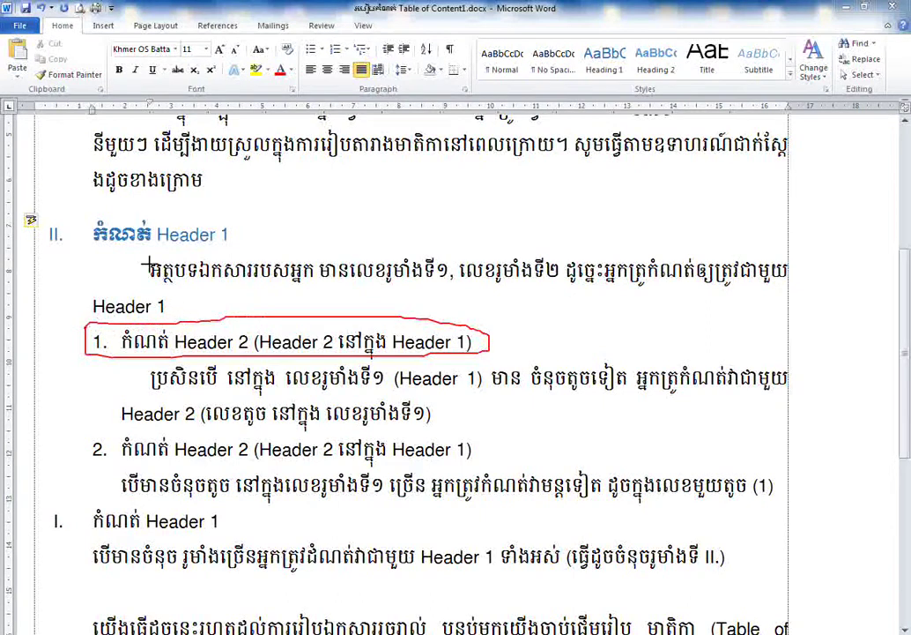
pyautogui.moveTo(70, 262)
pyautogui.mouseDown()
pyautogui.moveTo(70, 333)
pyautogui.moveTo(79, 332)
pyautogui.mouseUp()
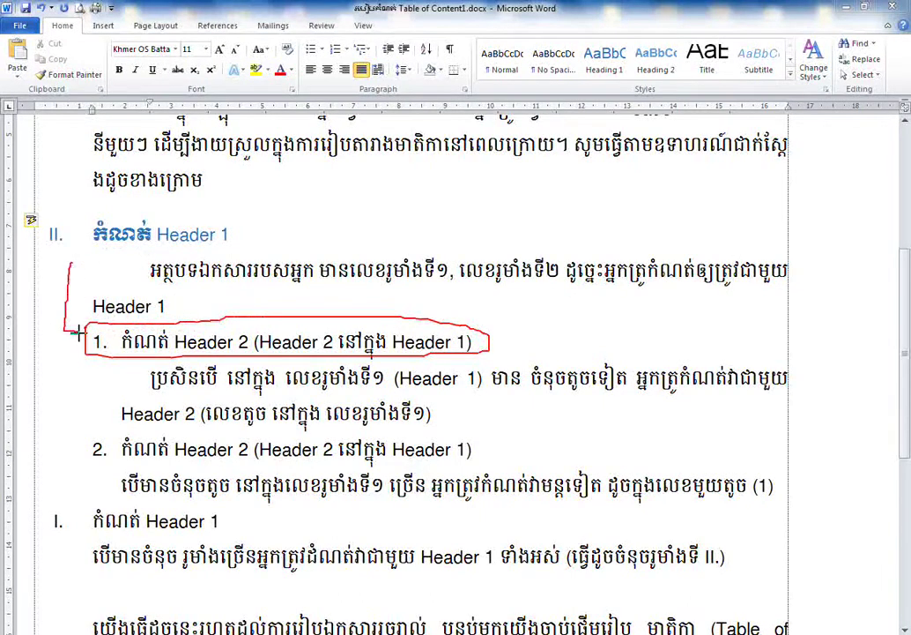
pyautogui.moveTo(53, 256); pyautogui.dragTo(31, 263)
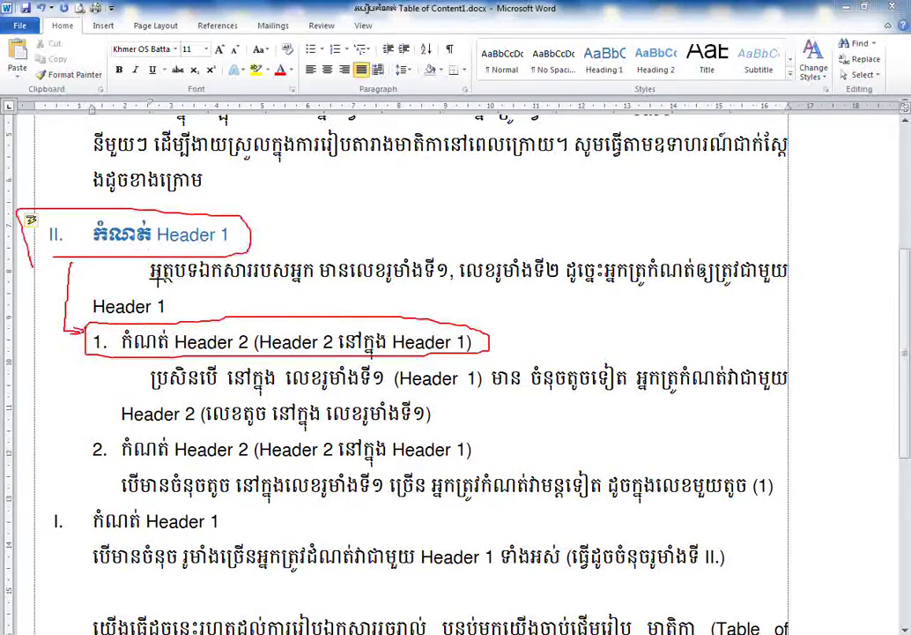
pyautogui.moveTo(150, 389)
pyautogui.mouseDown()
pyautogui.moveTo(317, 388)
pyautogui.moveTo(361, 358)
pyautogui.moveTo(290, 386)
pyautogui.mouseUp()
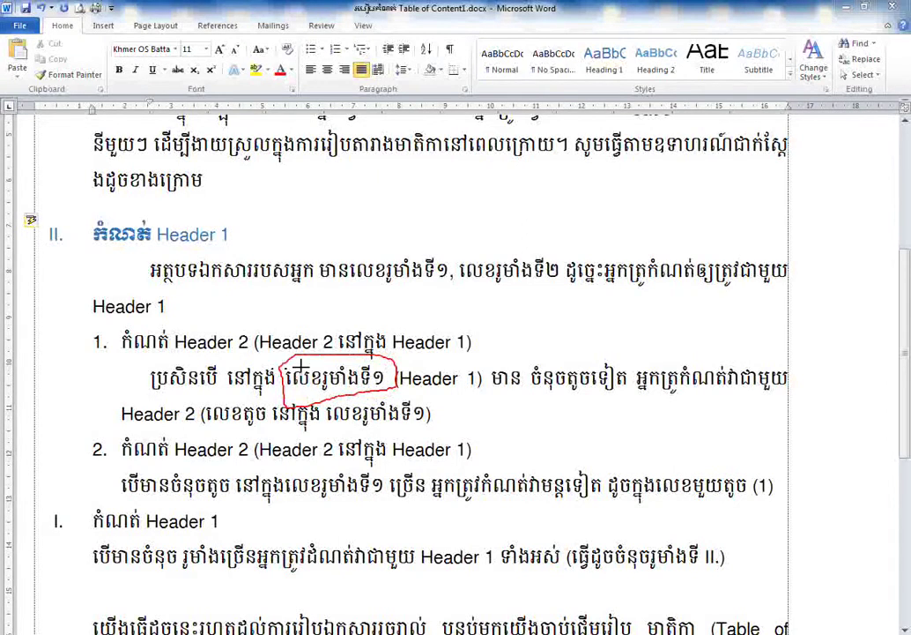
pyautogui.moveTo(291, 359); pyautogui.dragTo(68, 249)
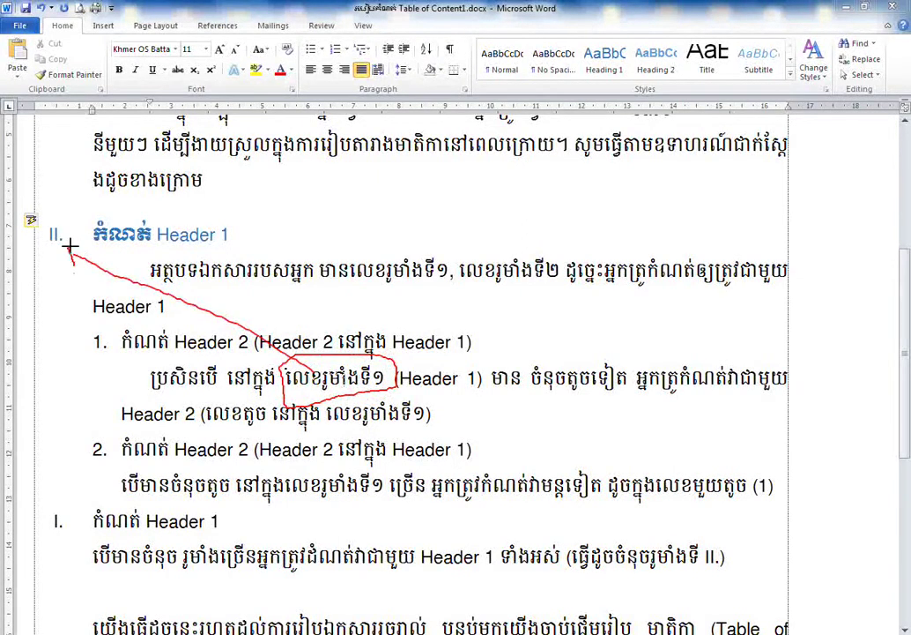
pyautogui.moveTo(533, 388); pyautogui.dragTo(619, 388)
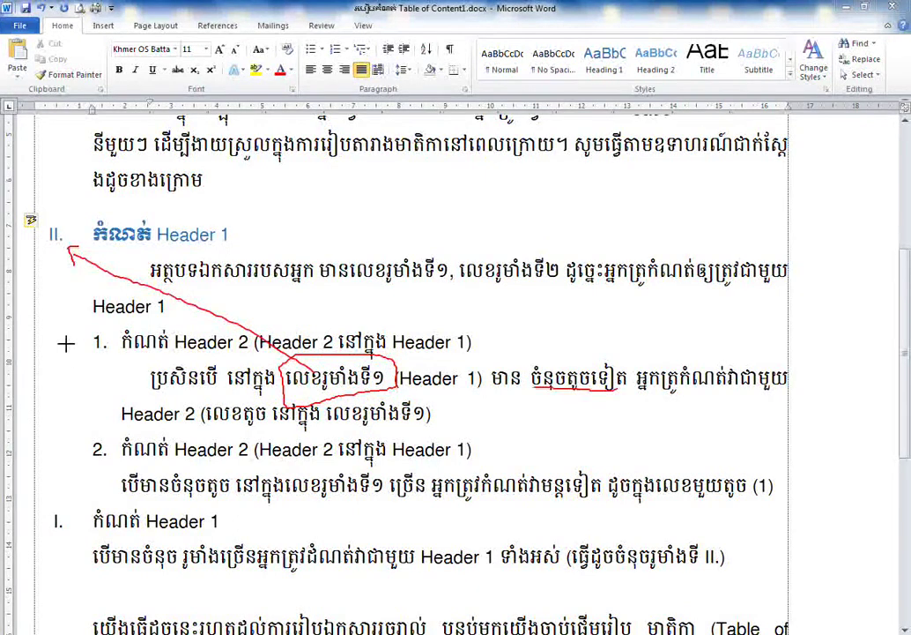
pyautogui.moveTo(73, 347)
pyautogui.mouseDown()
pyautogui.moveTo(79, 335)
pyautogui.moveTo(79, 360)
pyautogui.moveTo(85, 340)
pyautogui.mouseUp()
pyautogui.moveTo(75, 437)
pyautogui.mouseDown()
pyautogui.moveTo(87, 451)
pyautogui.moveTo(79, 448)
pyautogui.moveTo(99, 452)
pyautogui.mouseUp()
pyautogui.moveTo(633, 391); pyautogui.dragTo(778, 388)
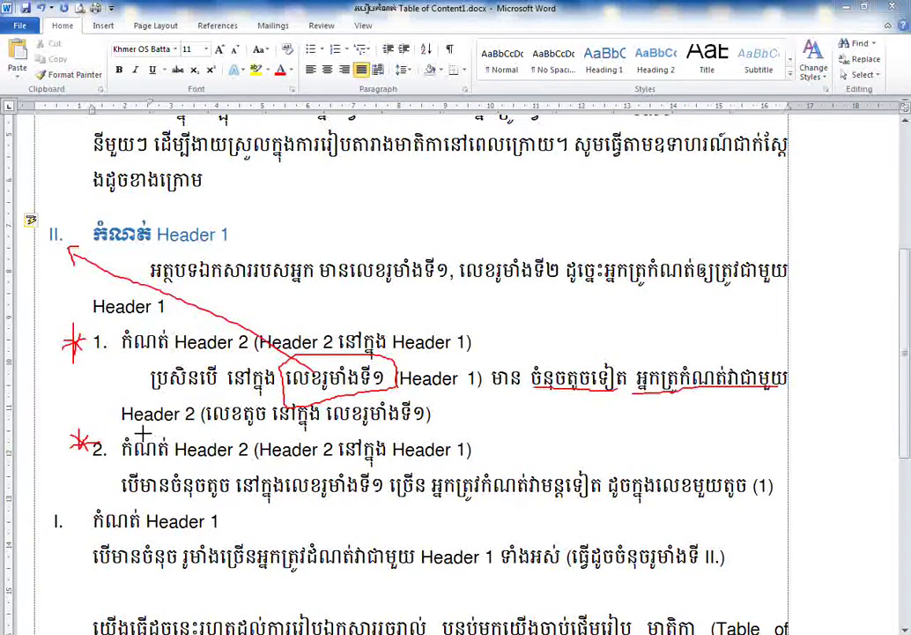
pyautogui.moveTo(122, 432); pyautogui.dragTo(192, 432)
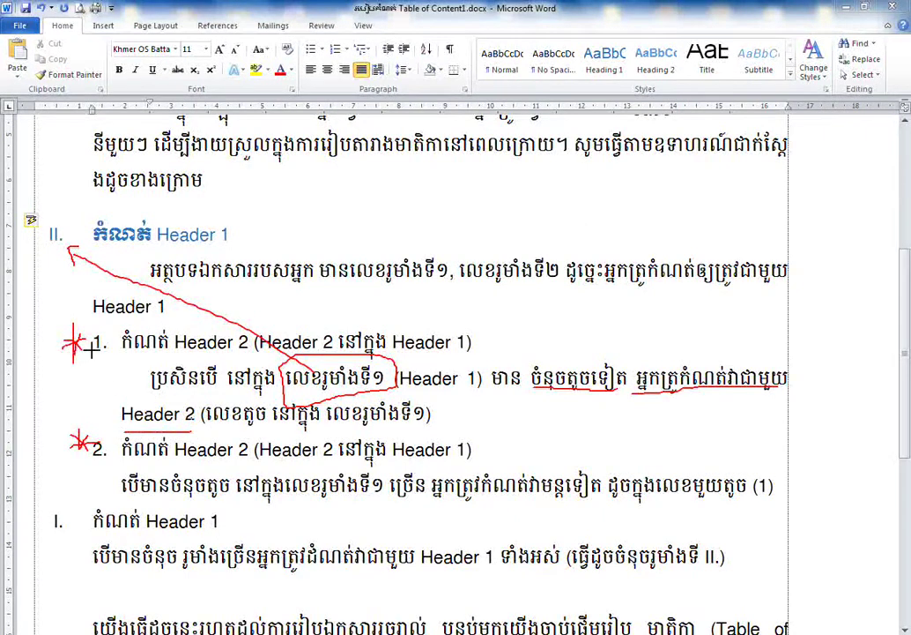
pyautogui.moveTo(95, 350)
pyautogui.mouseDown()
pyautogui.moveTo(352, 364)
pyautogui.moveTo(97, 317)
pyautogui.mouseUp()
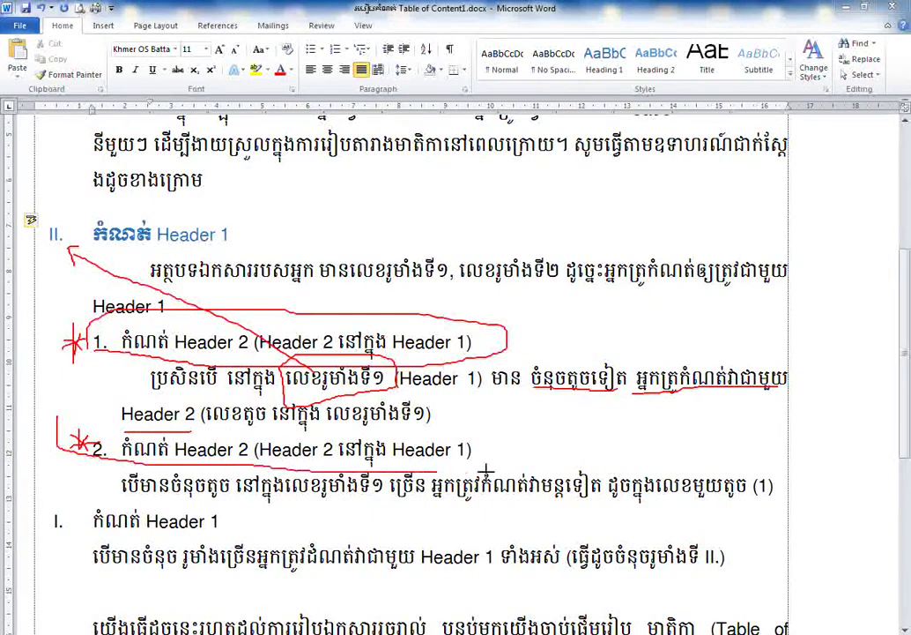
pyautogui.moveTo(57, 418)
pyautogui.mouseDown()
pyautogui.moveTo(319, 429)
pyautogui.moveTo(205, 431)
pyautogui.mouseUp()
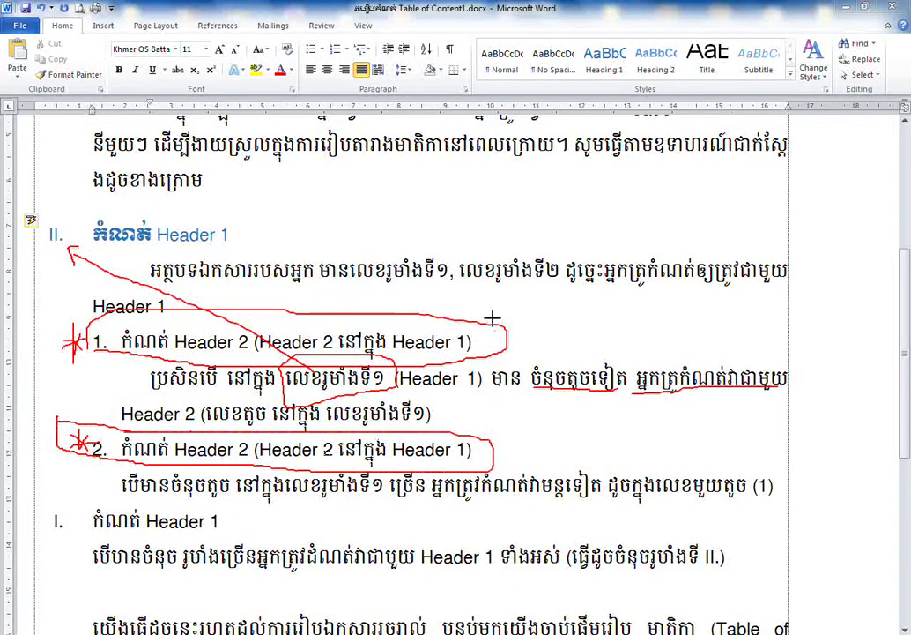
pyautogui.moveTo(492, 317); pyautogui.dragTo(631, 80)
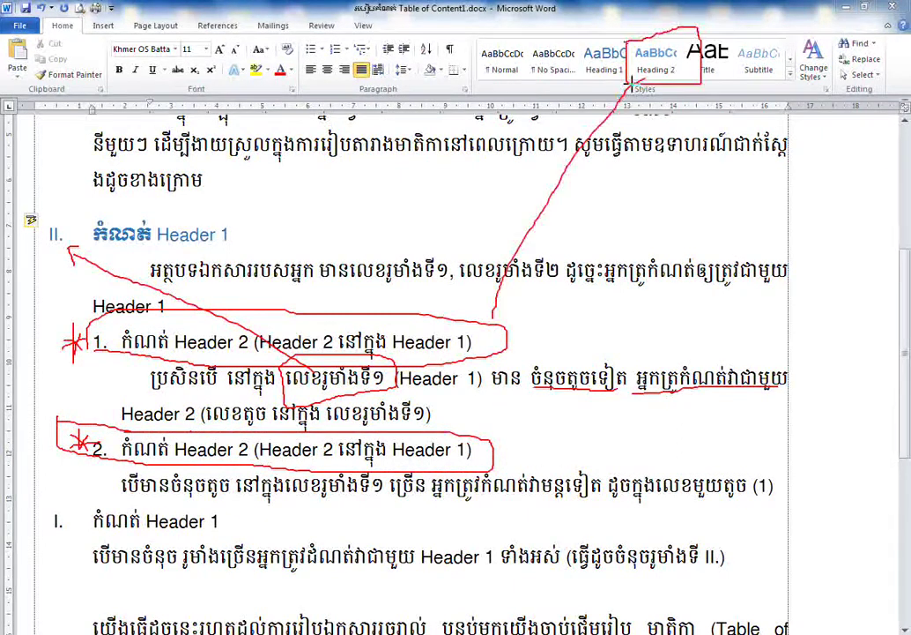
pyautogui.moveTo(498, 462); pyautogui.dragTo(661, 79)
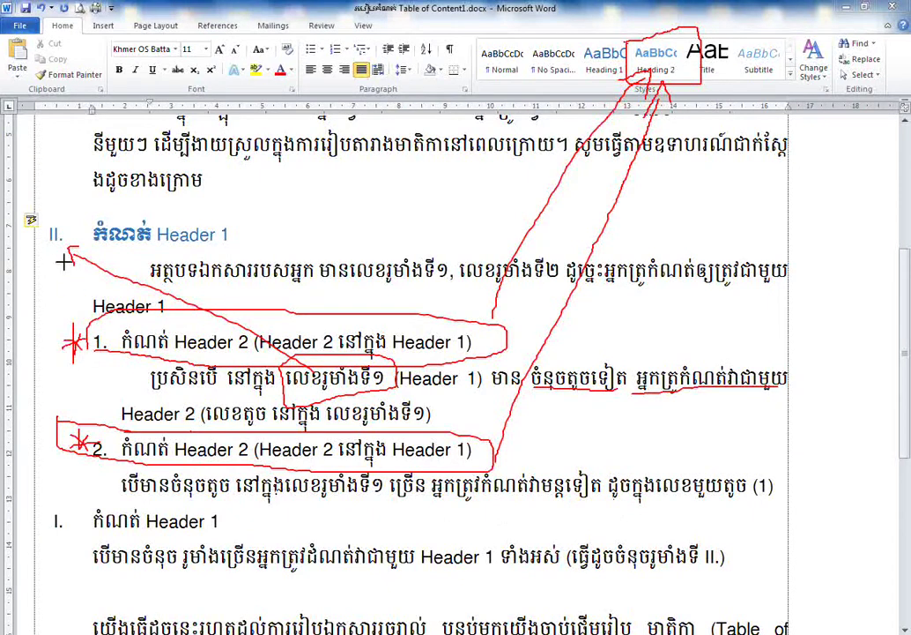
pyautogui.moveTo(39, 264)
pyautogui.mouseDown()
pyautogui.moveTo(60, 255)
pyautogui.moveTo(48, 314)
pyautogui.moveTo(45, 432)
pyautogui.moveTo(75, 451)
pyautogui.mouseUp()
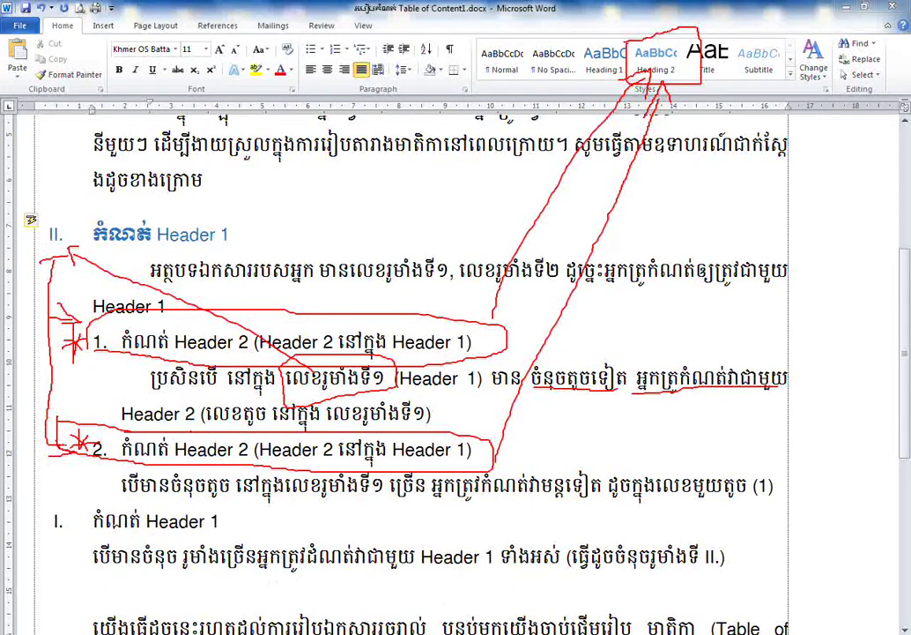
pyautogui.press('Escape')
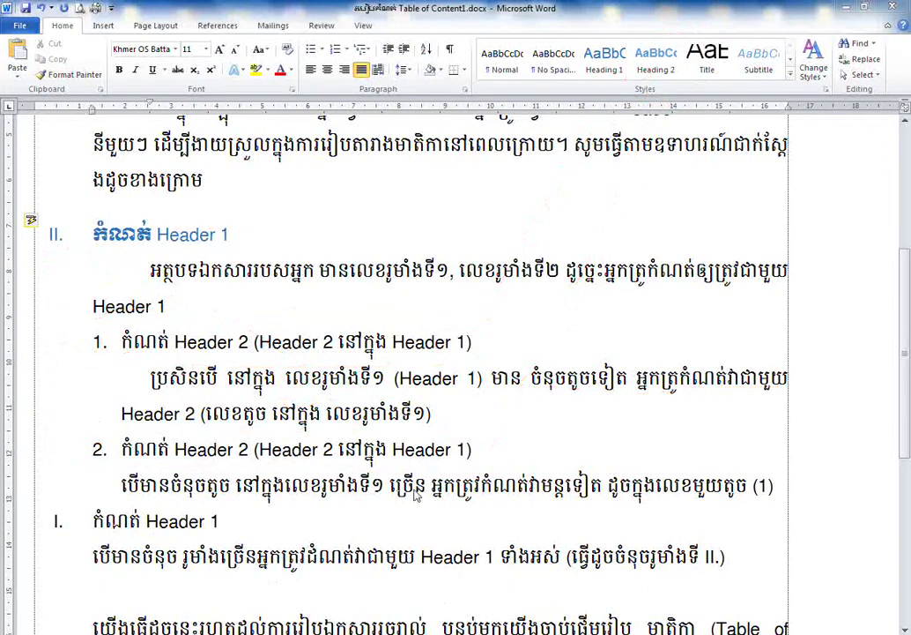
# Select the first Header 2 line and draw a pointer from it to the Heading 2 style
pyautogui.moveTo(121, 342); pyautogui.dragTo(386, 342)
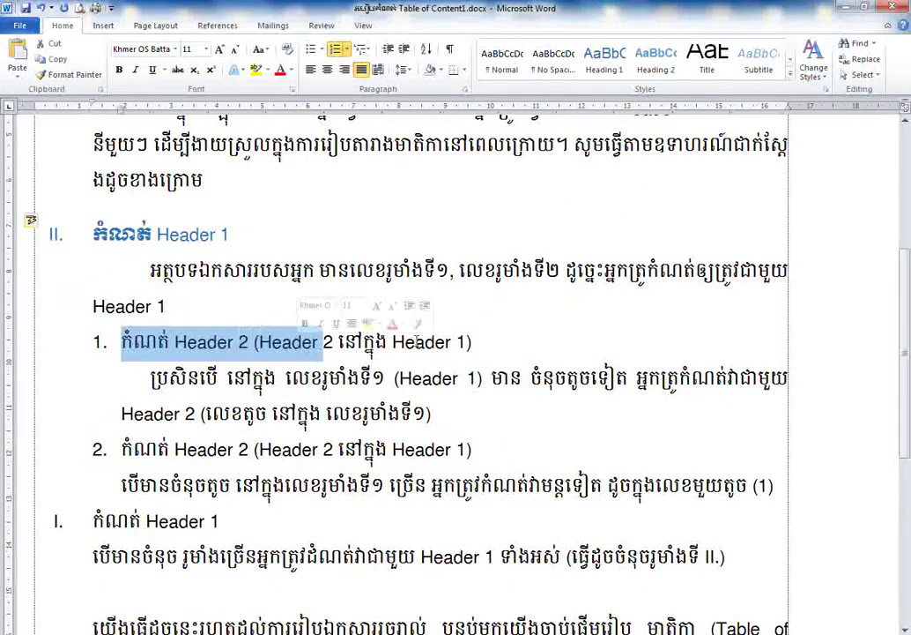
pyautogui.moveTo(490, 341); pyautogui.dragTo(490, 342)
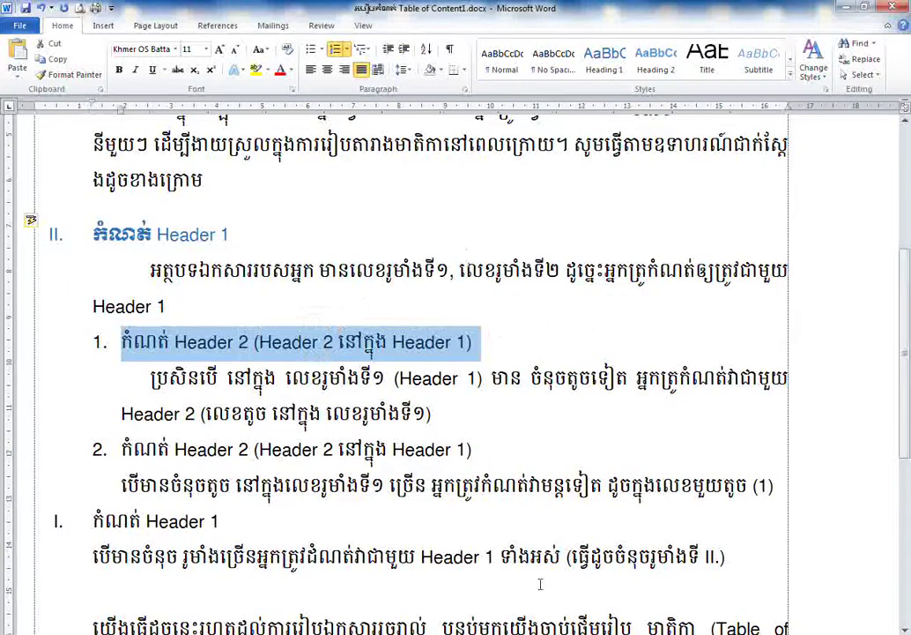
pyautogui.press('Right')
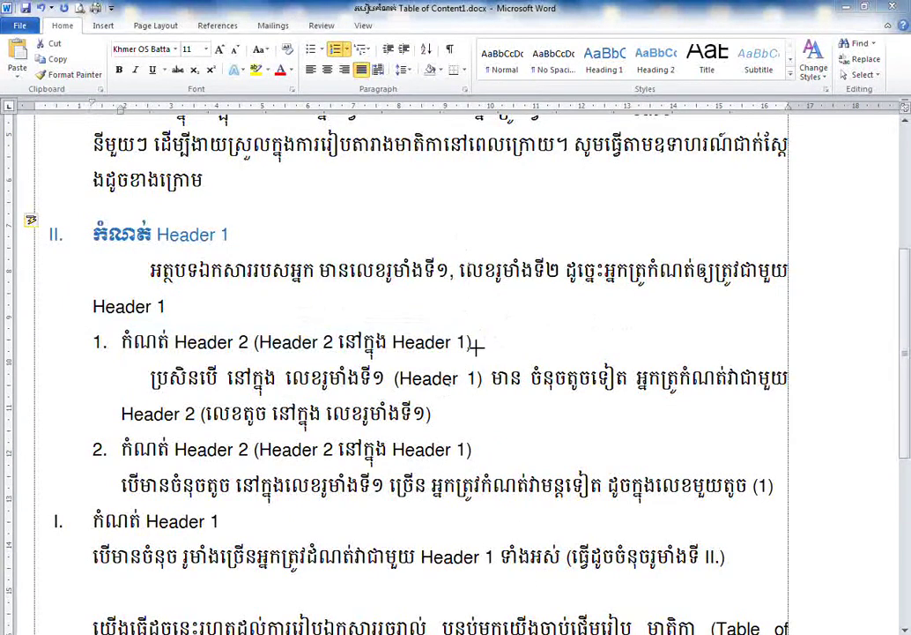
pyautogui.moveTo(351, 348)
pyautogui.mouseDown()
pyautogui.moveTo(602, 131)
pyautogui.moveTo(636, 73)
pyautogui.mouseUp()
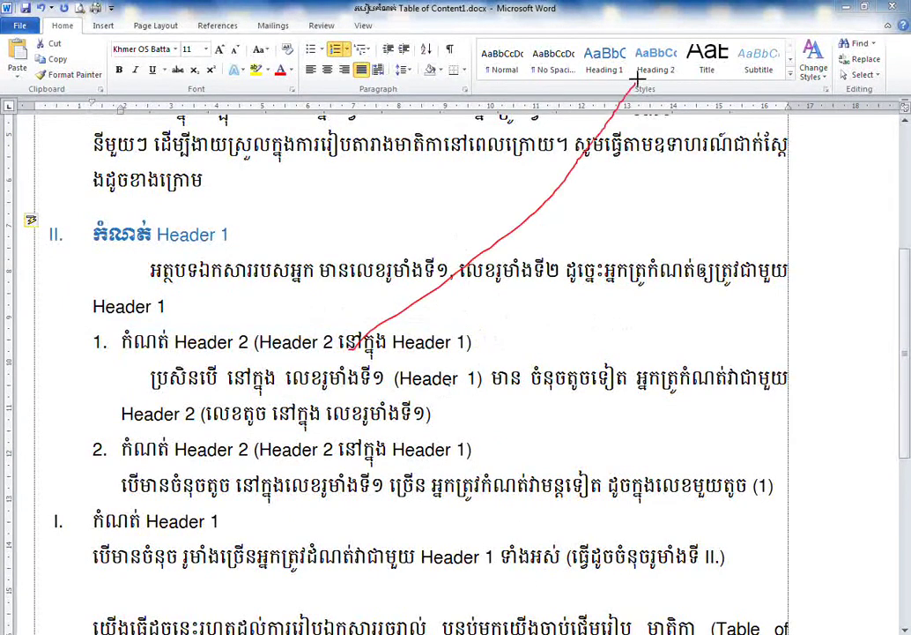
pyautogui.press('Escape')
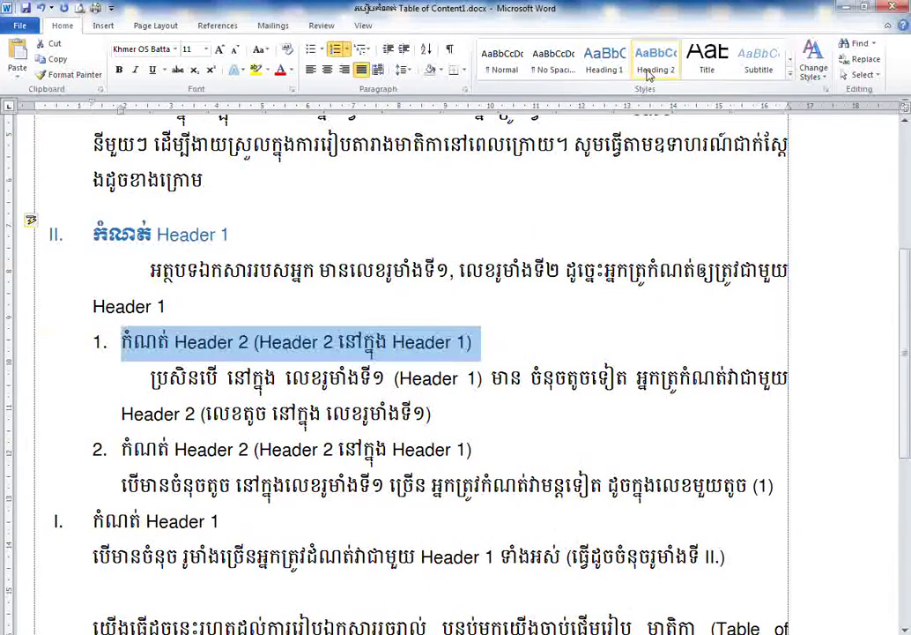
# Apply Heading 2, Khmer OS System font at size 11, and 1. 2. 3. numbering to the line
pyautogui.click(649, 72)
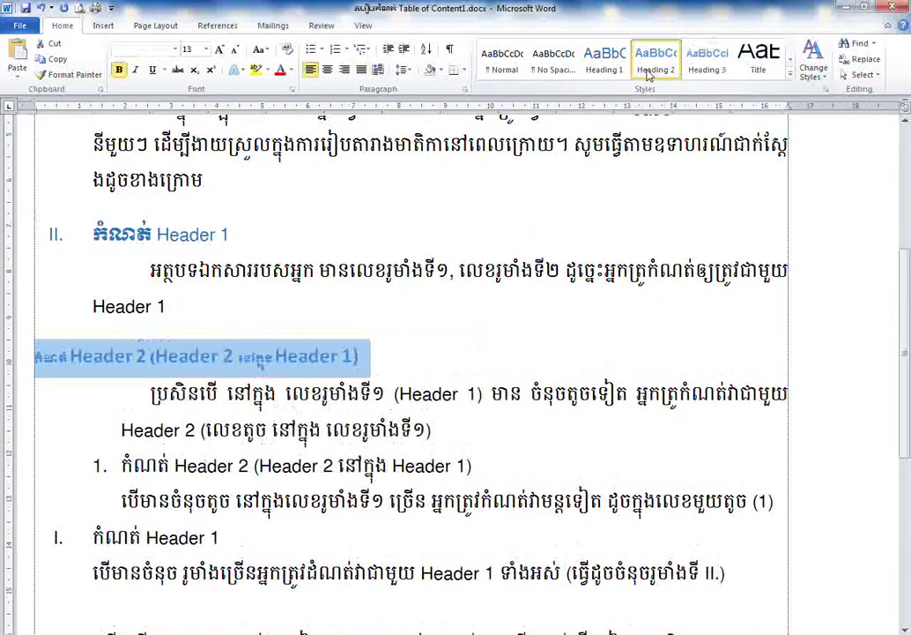
pyautogui.click(178, 50)
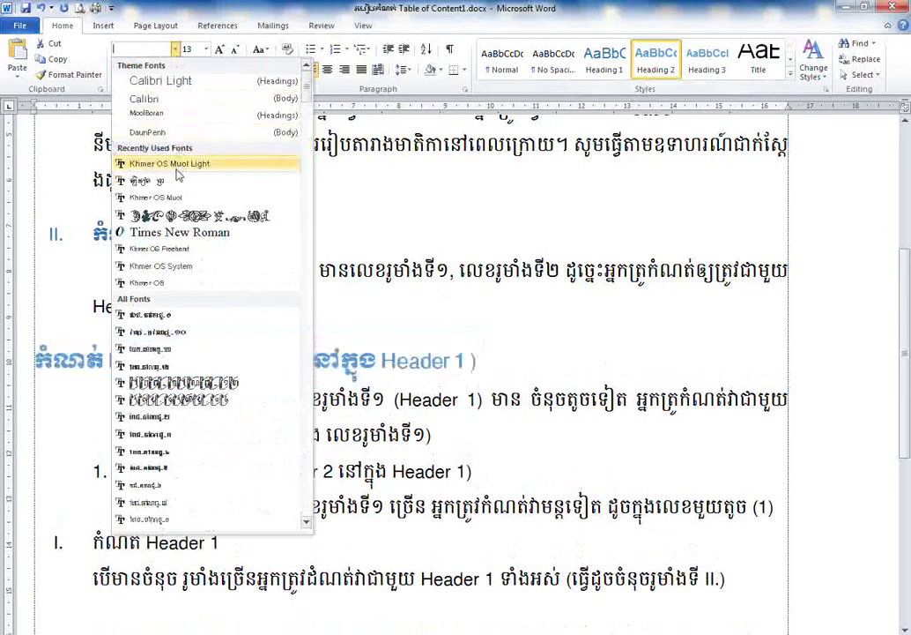
pyautogui.click(173, 165)
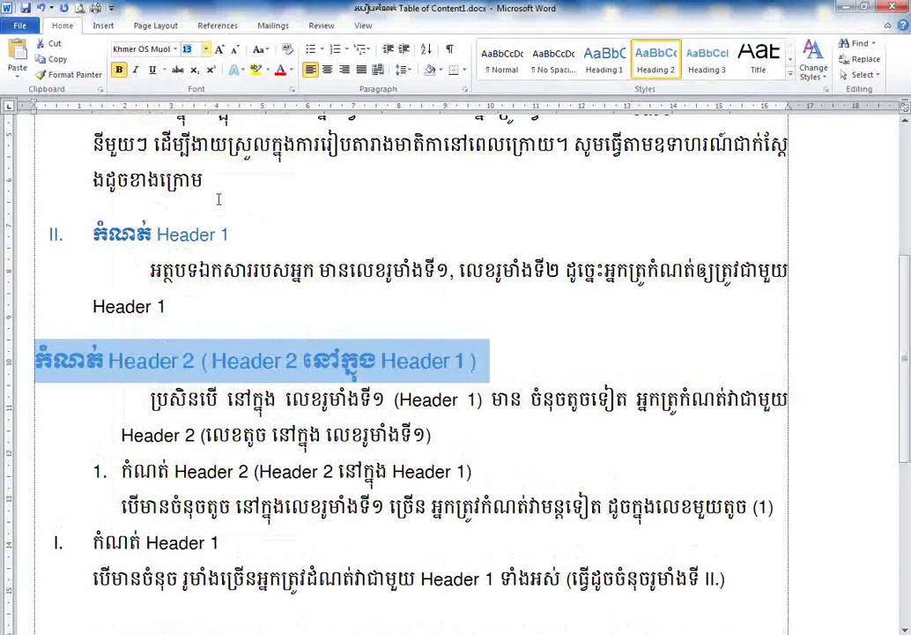
pyautogui.click(177, 50)
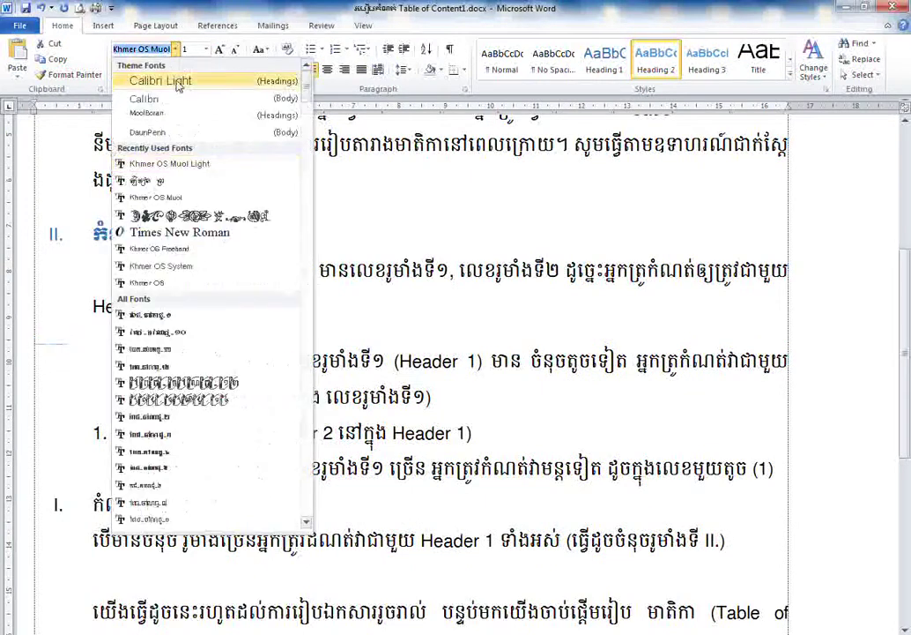
pyautogui.click(181, 267)
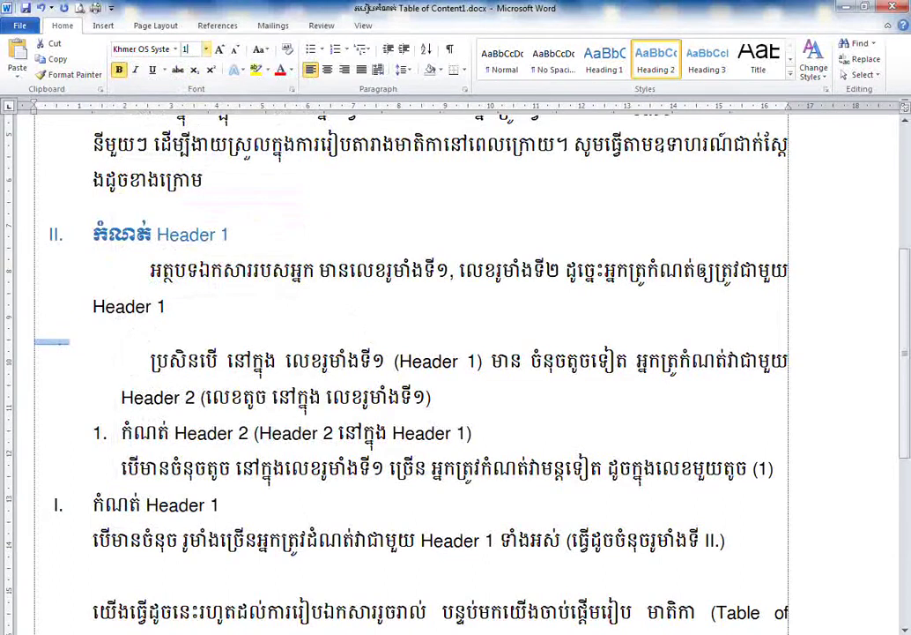
pyautogui.write('1')
pyautogui.press('Return')
pyautogui.click(348, 49)
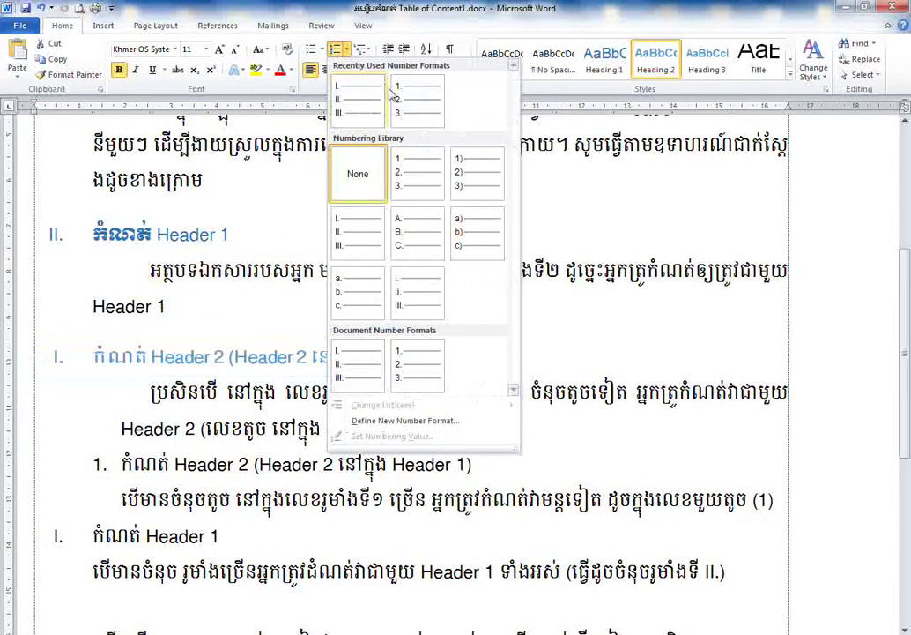
pyautogui.click(411, 104)
pyautogui.press('Right')
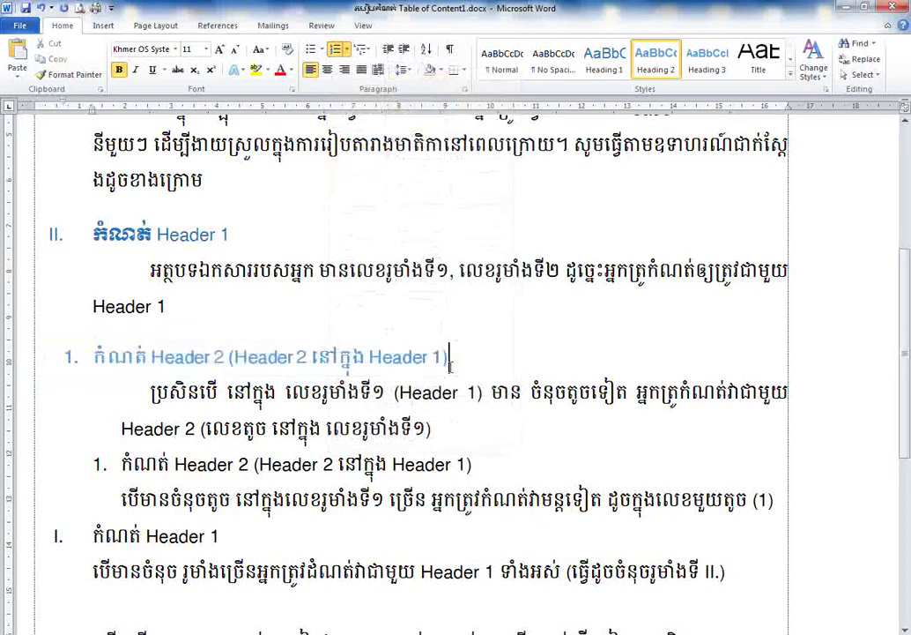
# Underline the new 1. heading and undo an accidental indent of the second item
pyautogui.moveTo(97, 372); pyautogui.dragTo(411, 375)
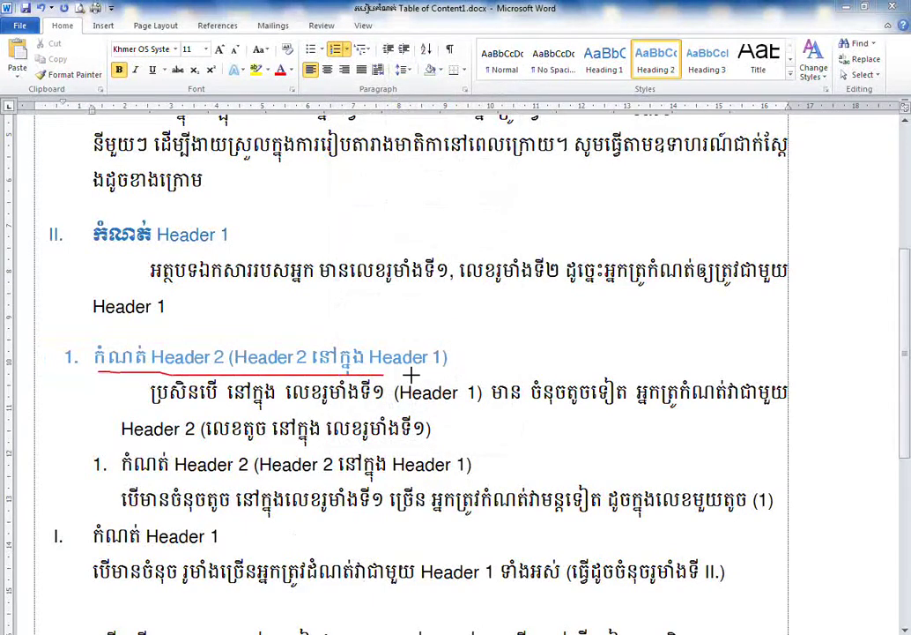
pyautogui.click(98, 464)
pyautogui.moveTo(122, 110); pyautogui.dragTo(452, 110)
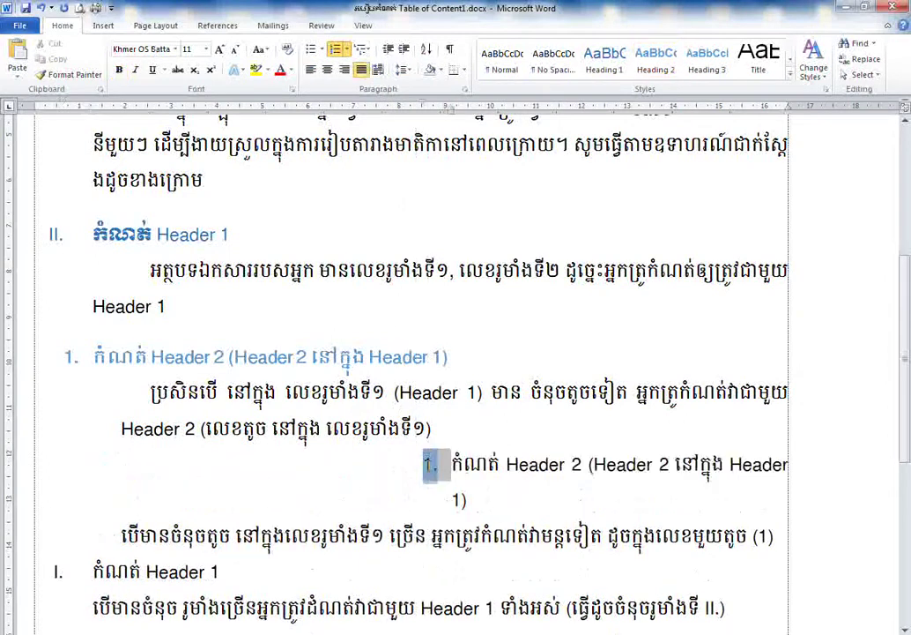
pyautogui.hotkey('ctrl', 'z')
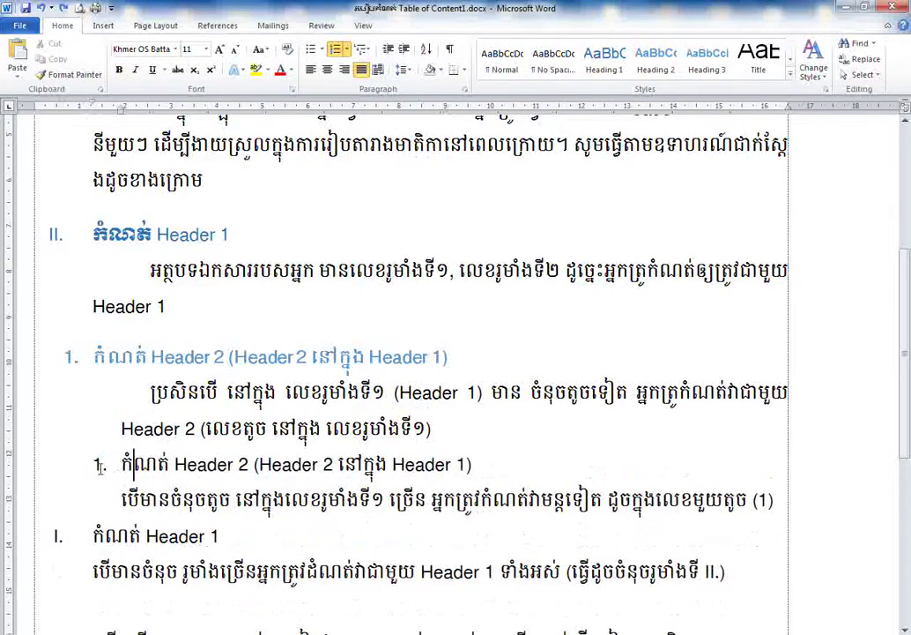
# Give the second Header 2 line Heading 2, a smaller font size, and numbering continuing as 2
pyautogui.moveTo(122, 464); pyautogui.dragTo(472, 467)
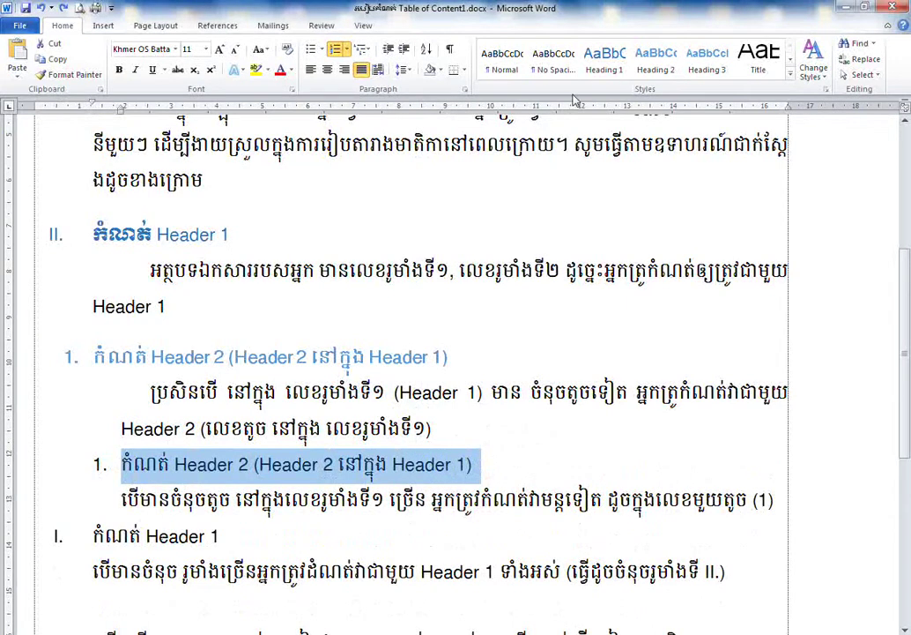
pyautogui.click(655, 61)
pyautogui.click(205, 49)
pyautogui.click(190, 88)
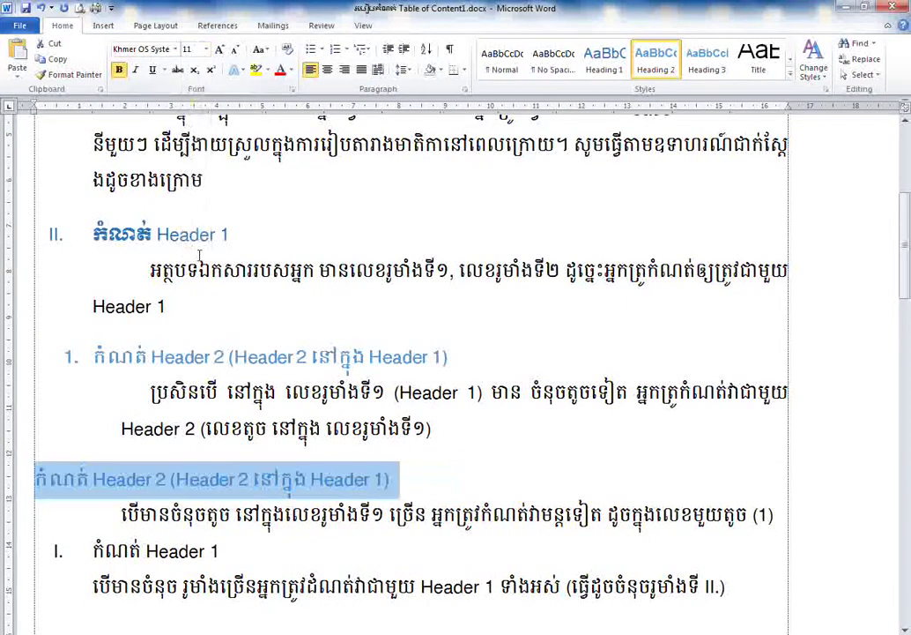
pyautogui.click(345, 50)
pyautogui.click(350, 110)
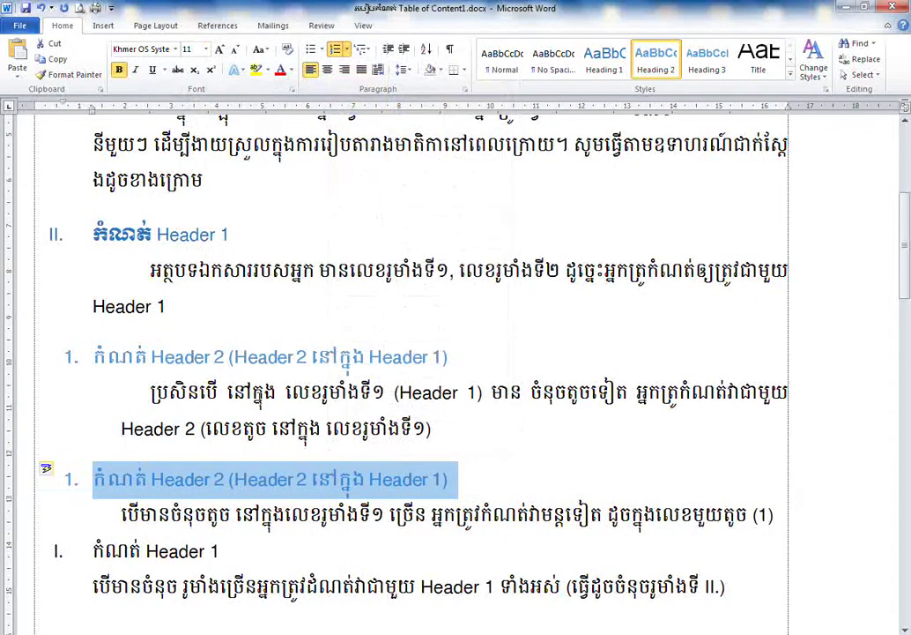
pyautogui.hotkey('ctrl', 'z')
pyautogui.hotkey('ctrl', 'y')
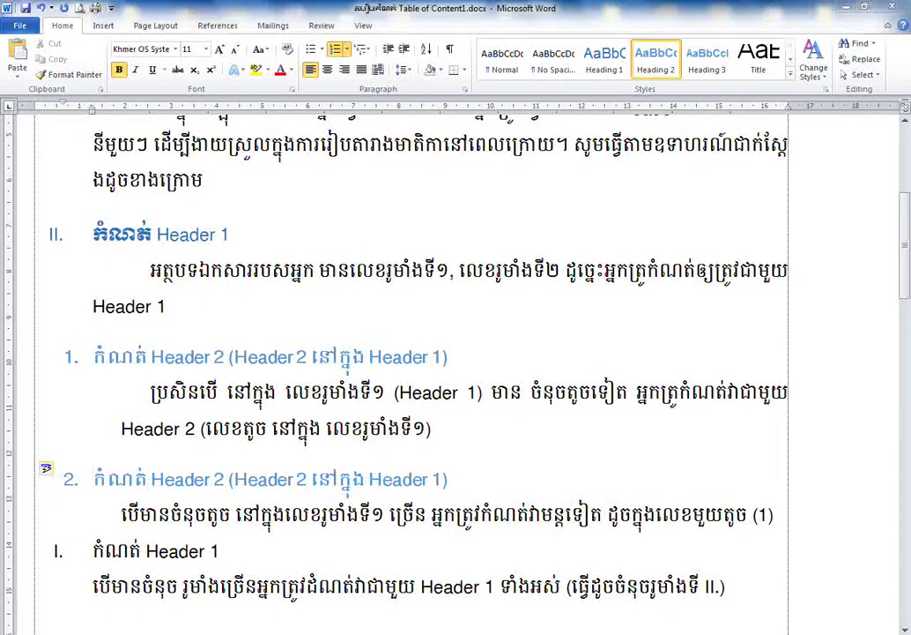
# Draw a bracket linking heading II. to the 1. and 2. subheadings, then clear the pen marks
pyautogui.moveTo(55, 250); pyautogui.dragTo(57, 469)
pyautogui.moveTo(53, 357); pyautogui.dragTo(64, 357)
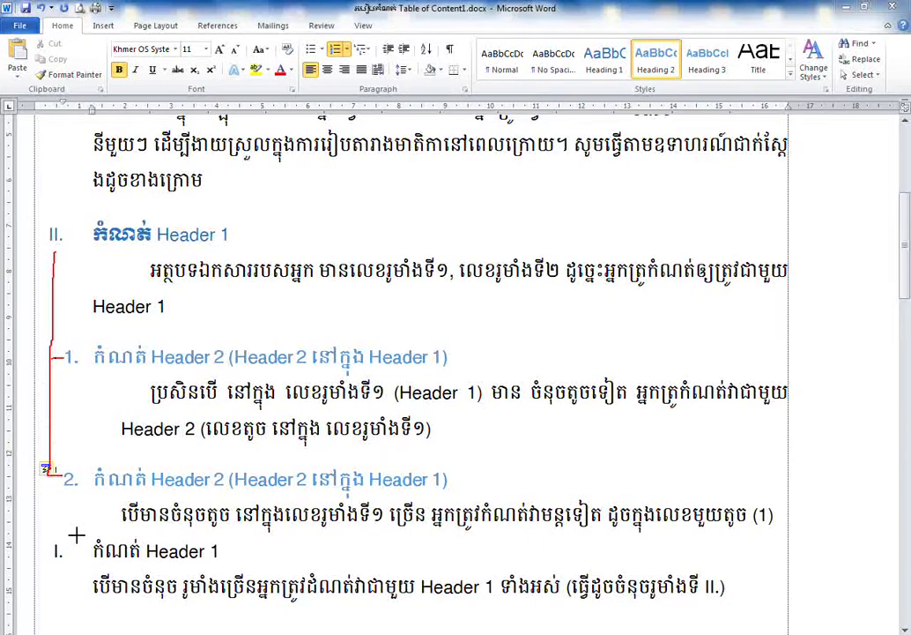
pyautogui.press('Escape')
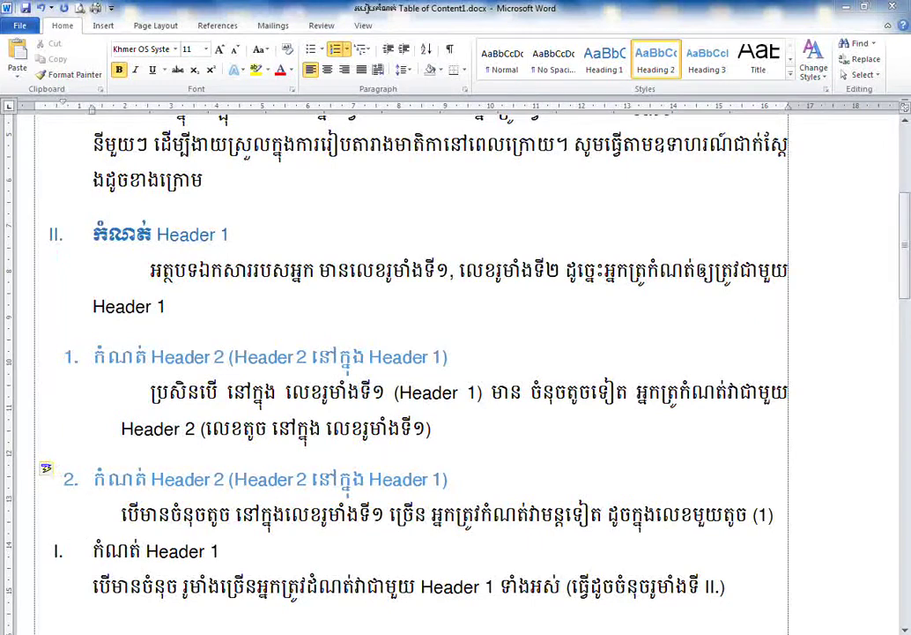
pyautogui.scroll(-5, 302, 525)
pyautogui.moveTo(116, 270)
pyautogui.mouseDown()
pyautogui.moveTo(382, 300)
pyautogui.moveTo(366, 263)
pyautogui.mouseUp()
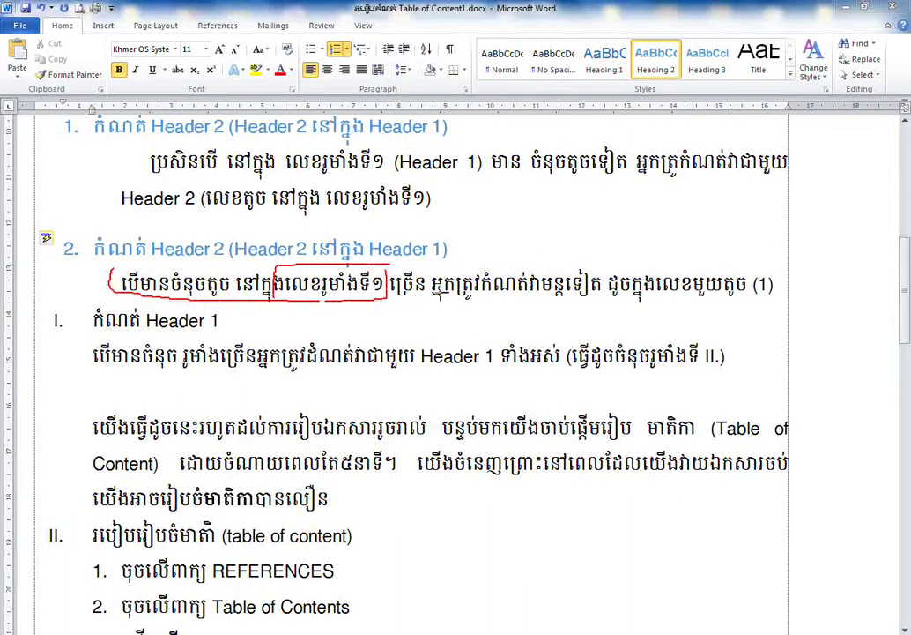
pyautogui.moveTo(480, 306)
pyautogui.mouseDown()
pyautogui.moveTo(608, 291)
pyautogui.moveTo(749, 305)
pyautogui.mouseUp()
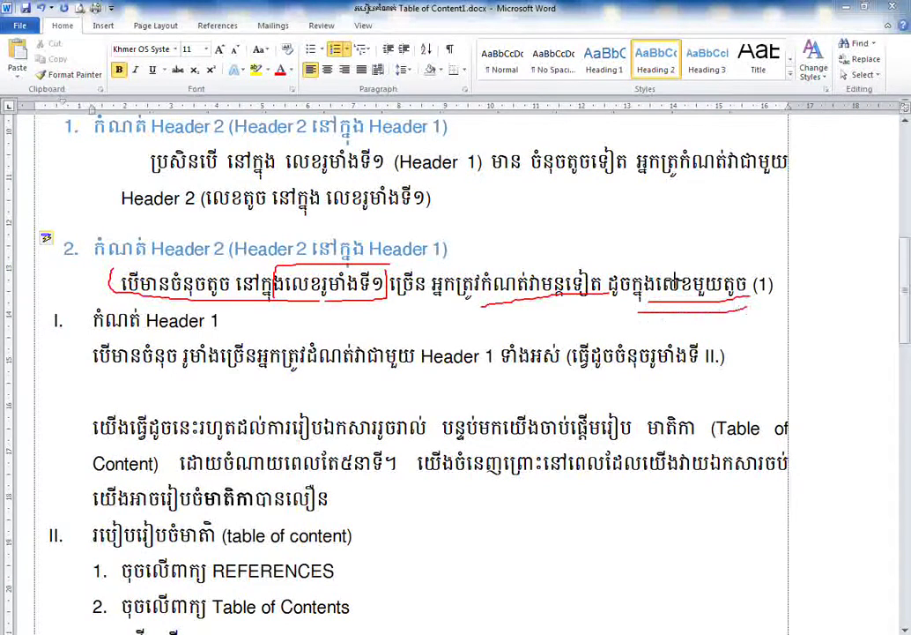
pyautogui.moveTo(476, 251); pyautogui.dragTo(663, 280)
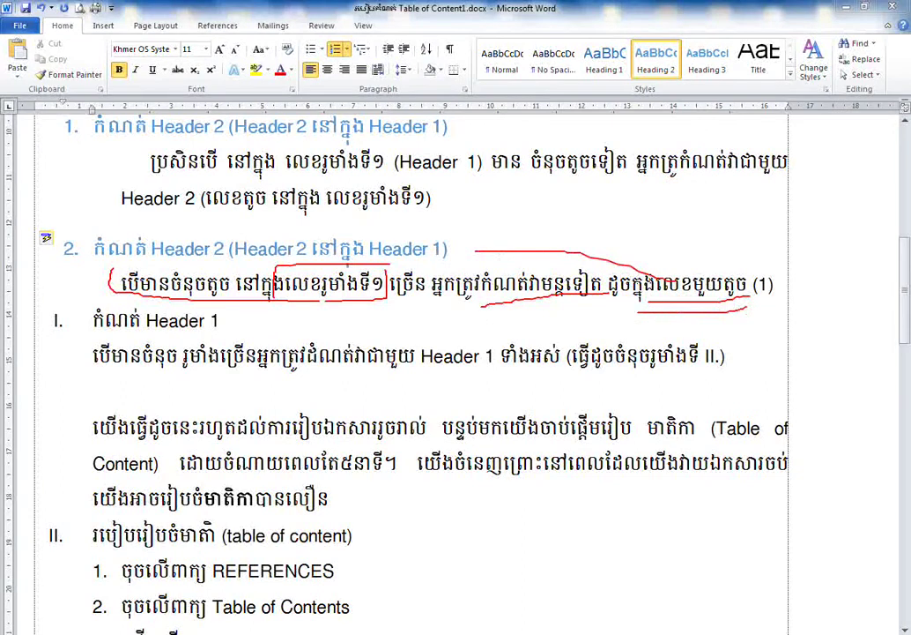
pyautogui.press('Escape')
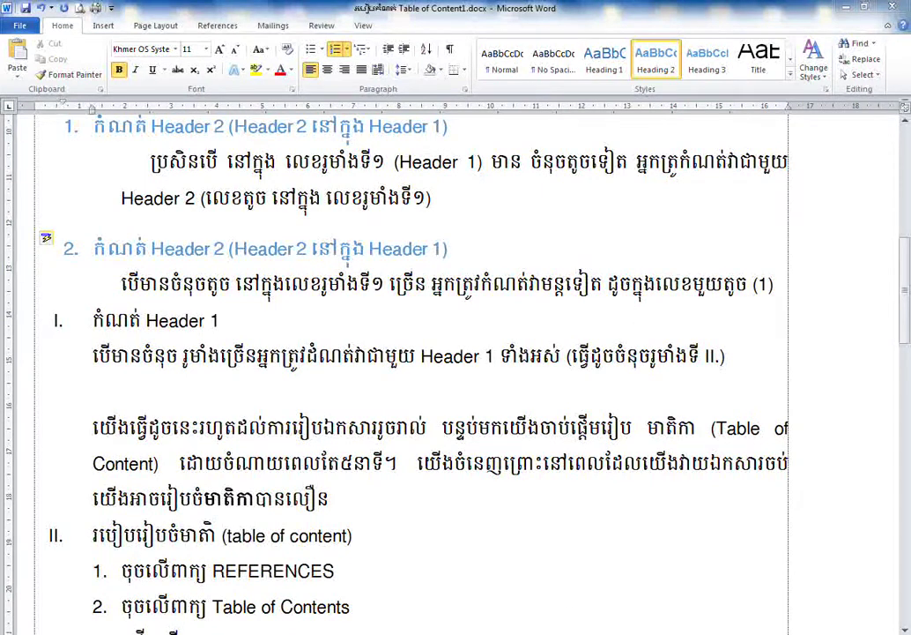
pyautogui.moveTo(85, 308); pyautogui.dragTo(116, 299)
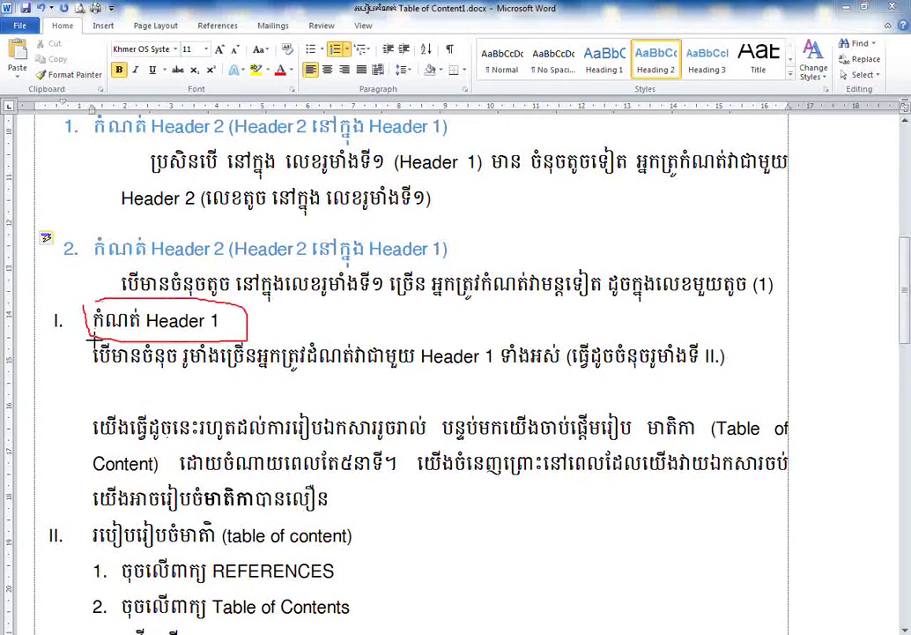
pyautogui.moveTo(97, 346)
pyautogui.mouseDown()
pyautogui.moveTo(143, 373)
pyautogui.moveTo(358, 368)
pyautogui.moveTo(580, 322)
pyautogui.mouseUp()
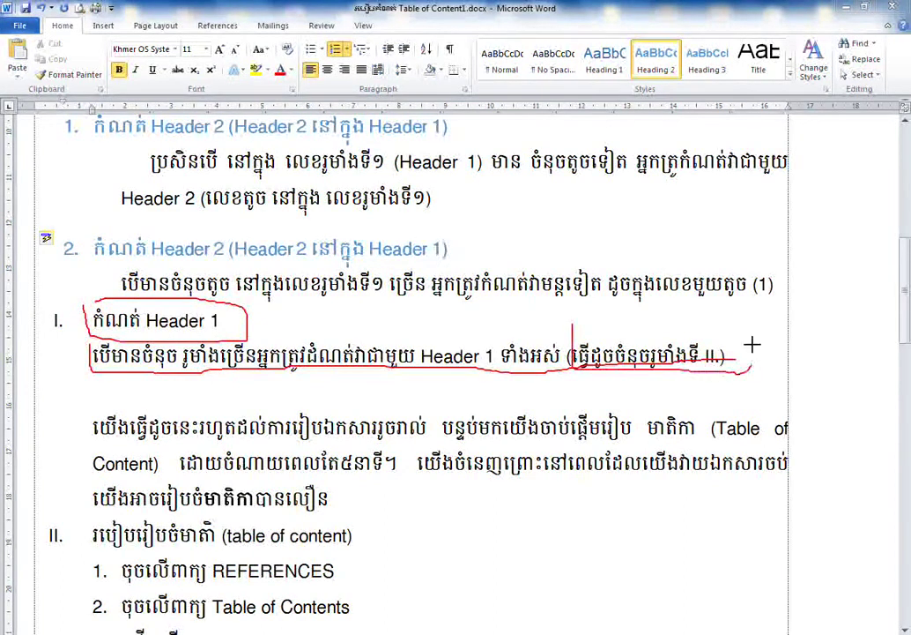
pyautogui.moveTo(499, 337)
pyautogui.mouseDown()
pyautogui.moveTo(500, 359)
pyautogui.moveTo(400, 379)
pyautogui.moveTo(415, 325)
pyautogui.moveTo(416, 338)
pyautogui.moveTo(570, 133)
pyautogui.moveTo(592, 78)
pyautogui.moveTo(602, 106)
pyautogui.mouseUp()
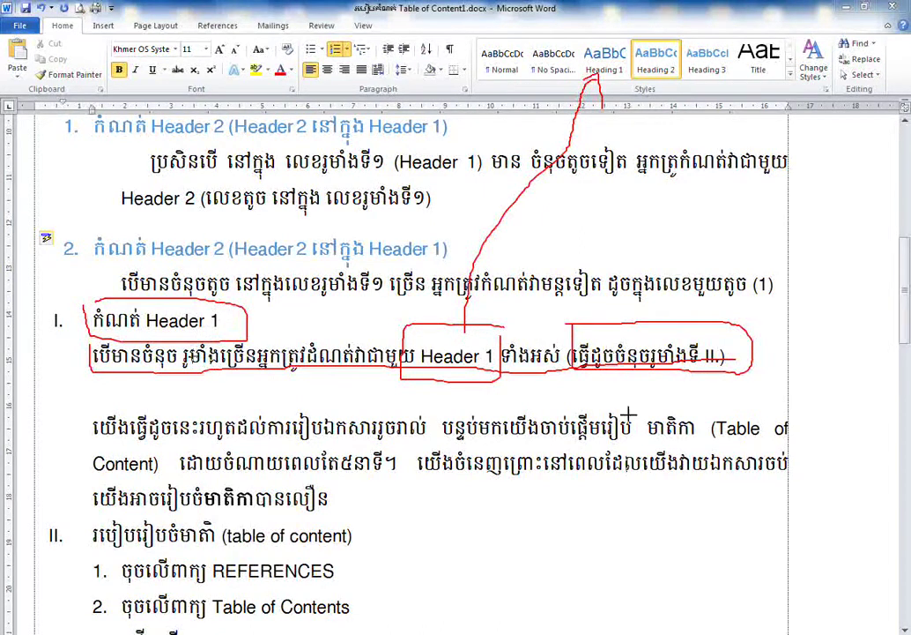
# Apply Khmer OS Muol and the Heading 1 style to the plain 'កំណត់ Header 1' line
pyautogui.press('Escape')
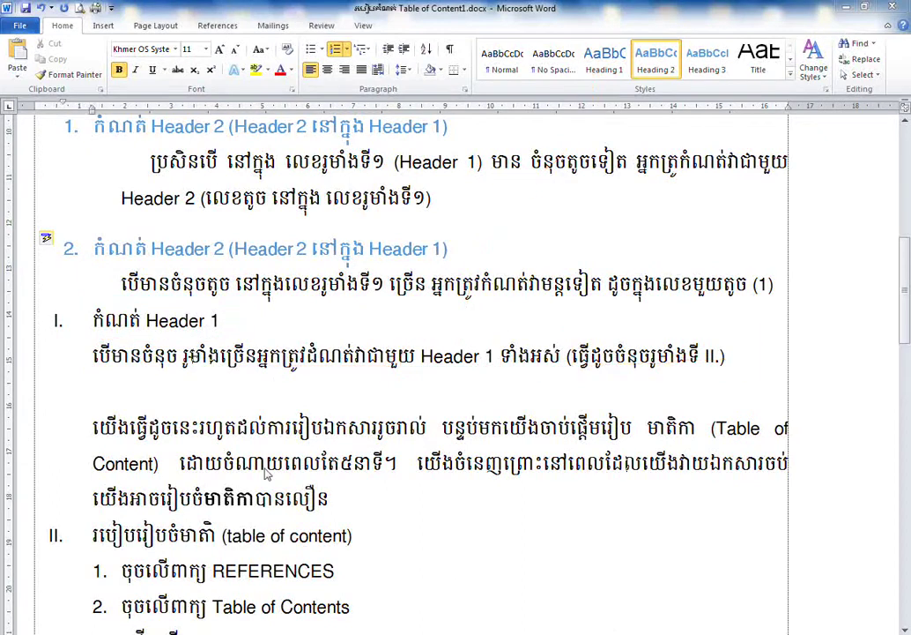
pyautogui.moveTo(94, 320); pyautogui.dragTo(219, 320)
pyautogui.click(175, 49)
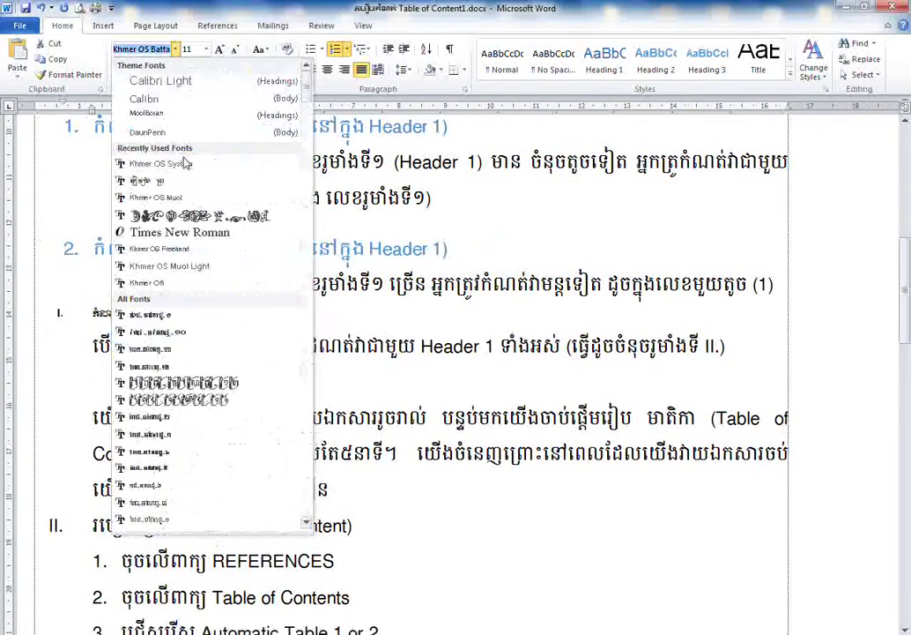
pyautogui.click(184, 199)
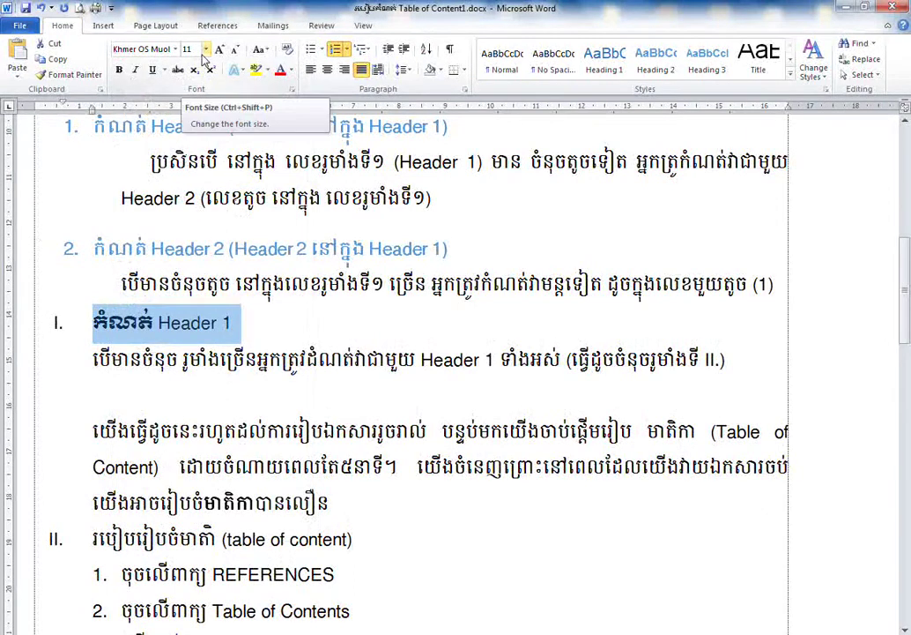
pyautogui.hotkey('ctrl', 'alt', '1')
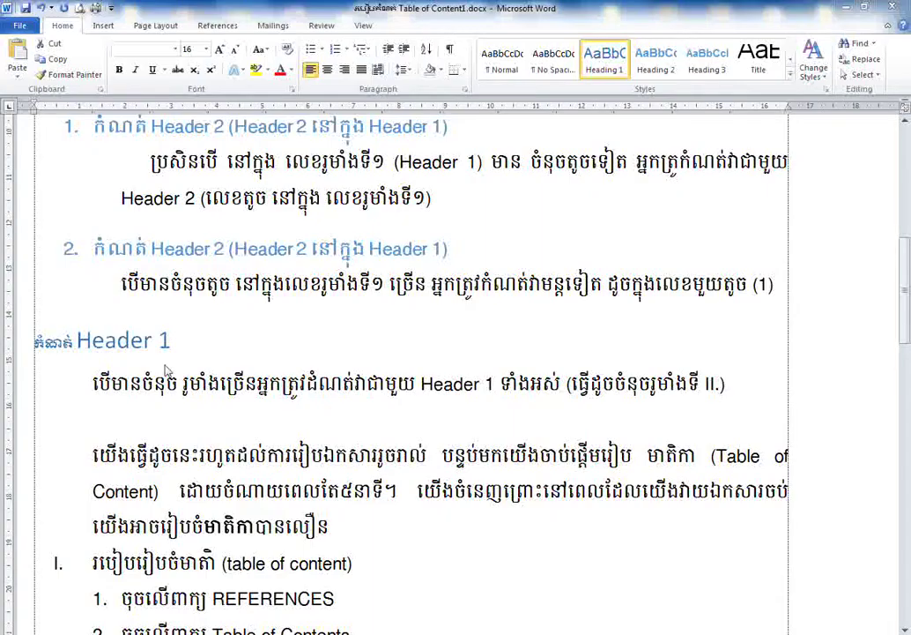
pyautogui.scroll(1, 170, 365)
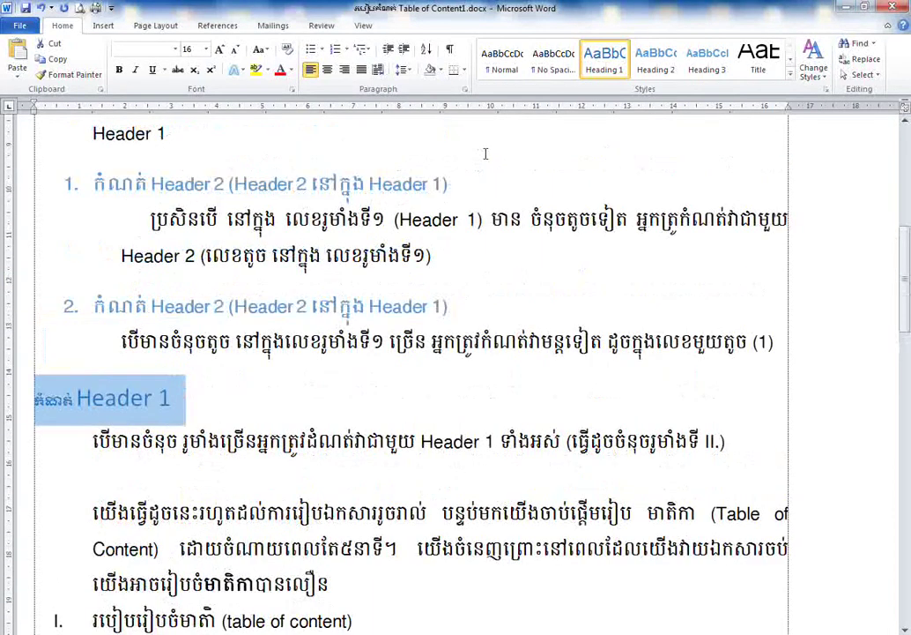
pyautogui.click(175, 49)
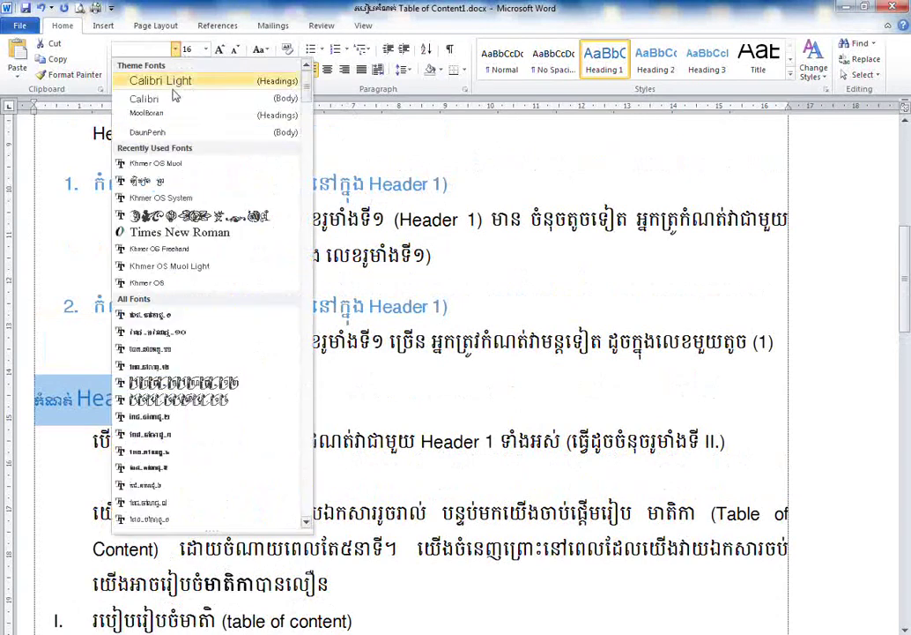
pyautogui.click(193, 266)
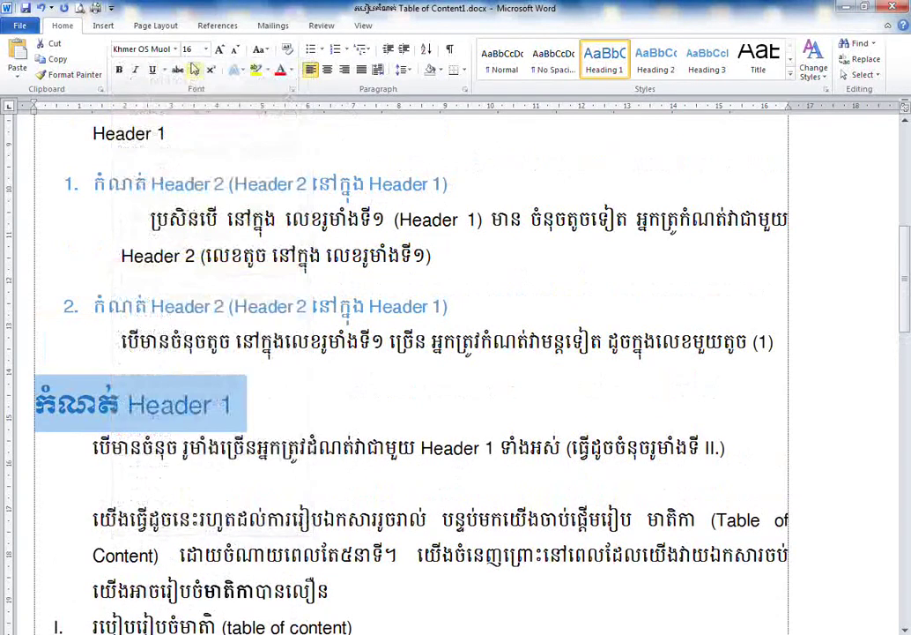
pyautogui.click(166, 283)
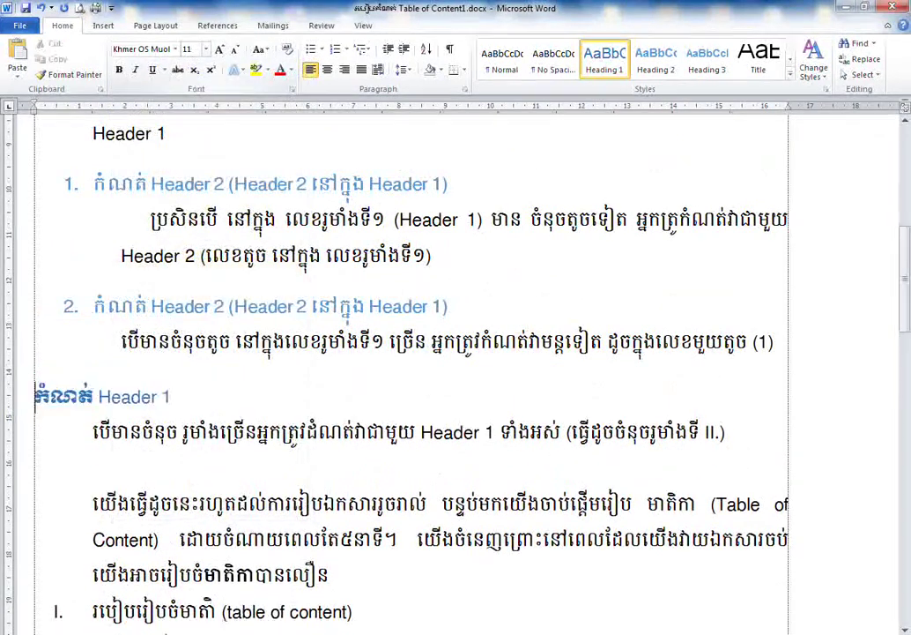
pyautogui.click(163, 255)
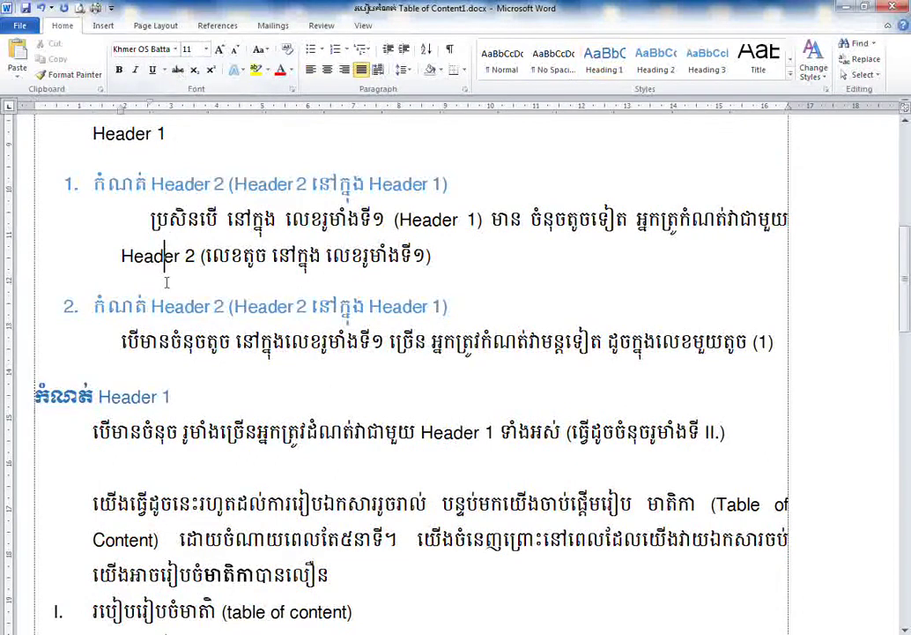
pyautogui.scroll(2, 166, 282)
pyautogui.scroll(-3, 166, 282)
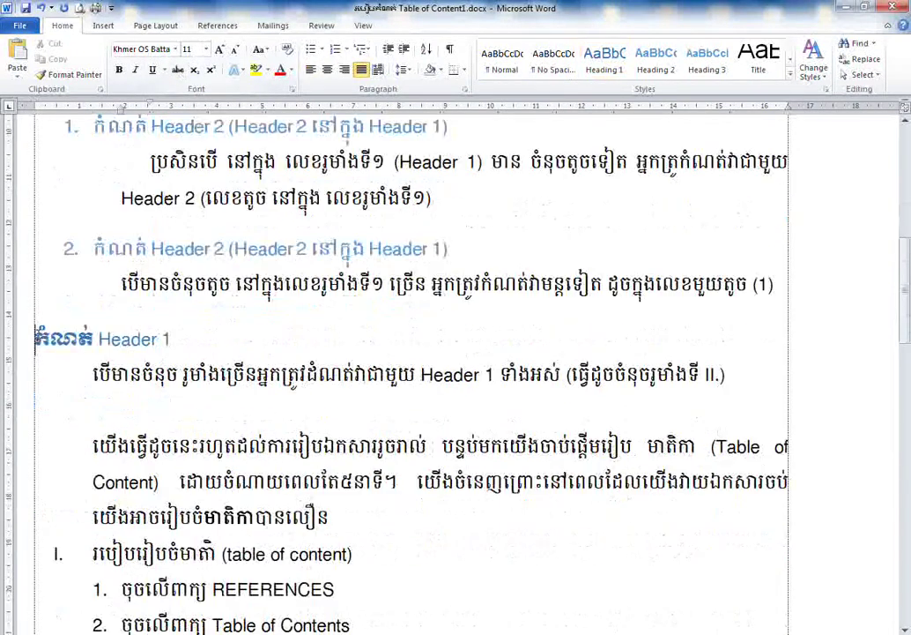
# Type 'IV.' before the heading so AutoFormat turns it into numbering III
pyautogui.click(37, 339)
pyautogui.write('IV.')
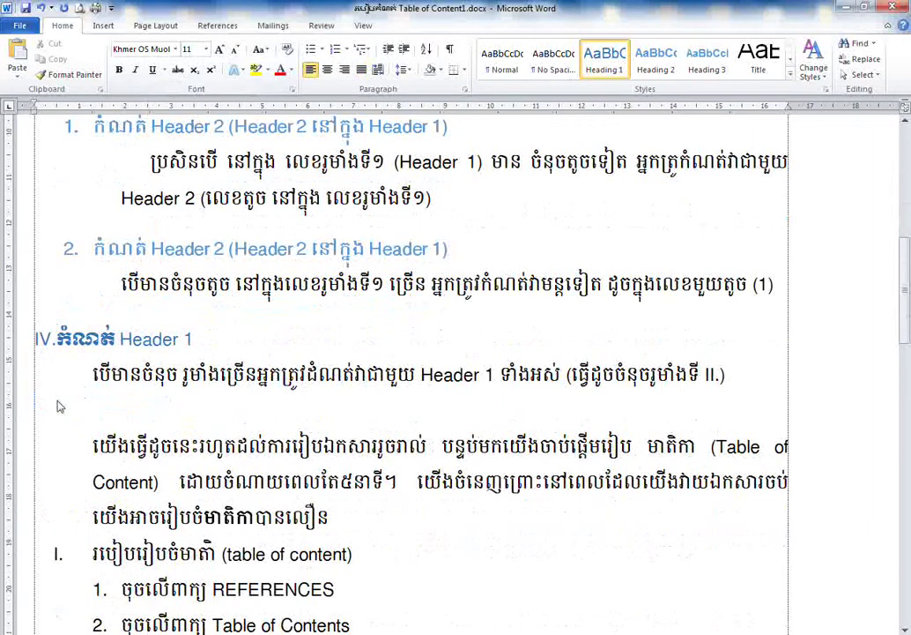
pyautogui.press('space')
pyautogui.scroll(3, 59, 407)
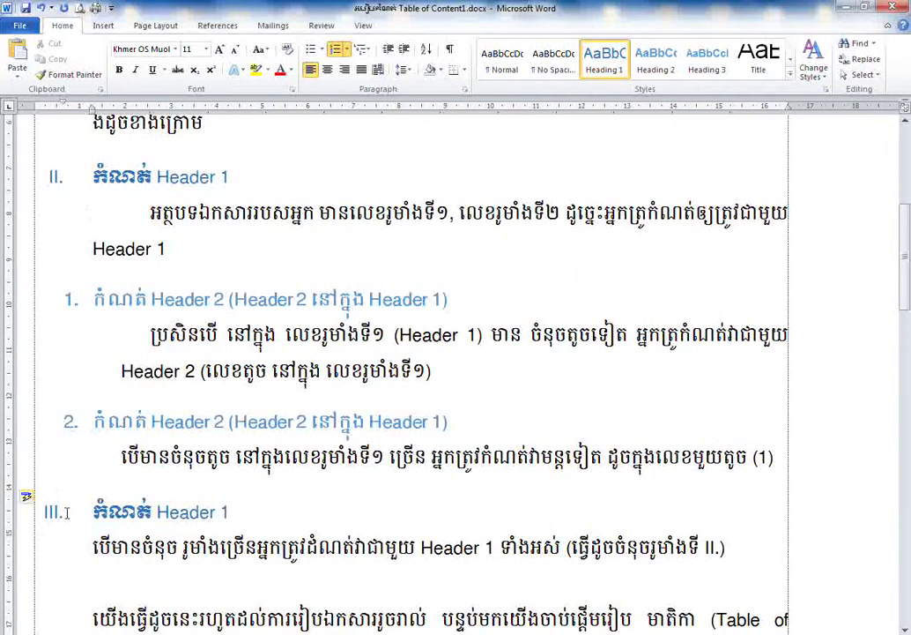
pyautogui.scroll(-4, 66, 513)
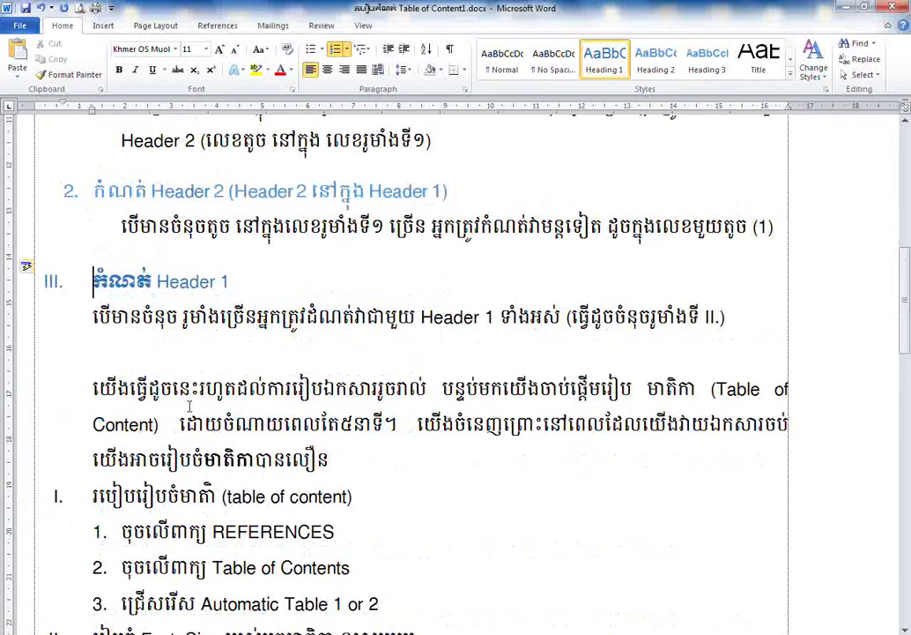
pyautogui.scroll(-1, 188, 406)
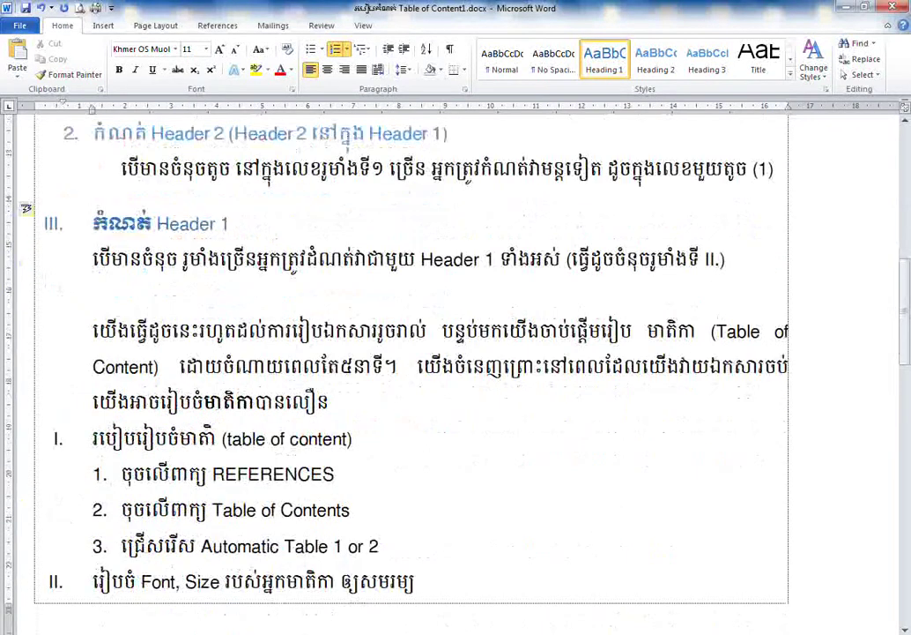
pyautogui.moveTo(99, 343); pyautogui.dragTo(401, 350)
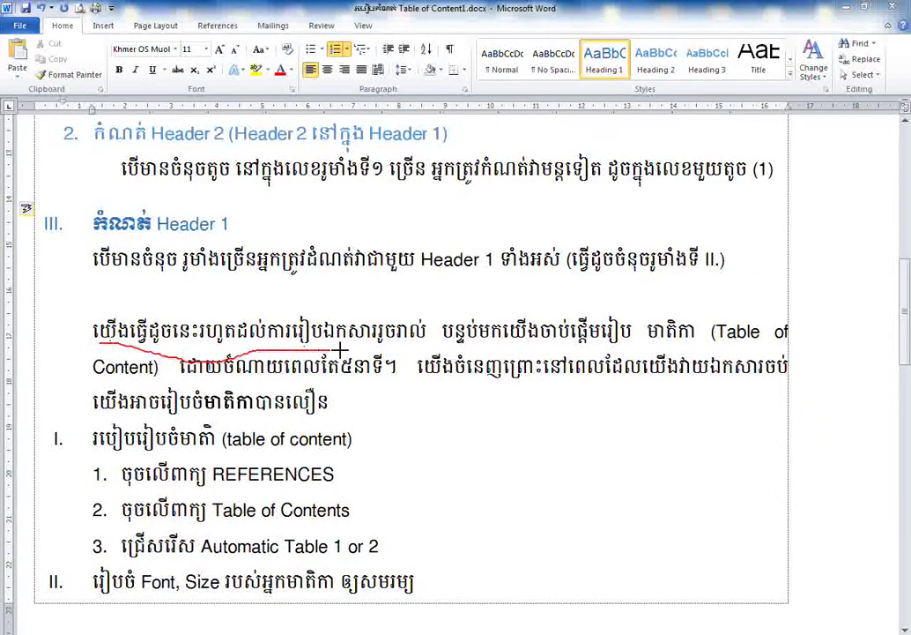
pyautogui.moveTo(401, 350); pyautogui.dragTo(388, 308)
pyautogui.moveTo(443, 343); pyautogui.dragTo(640, 344)
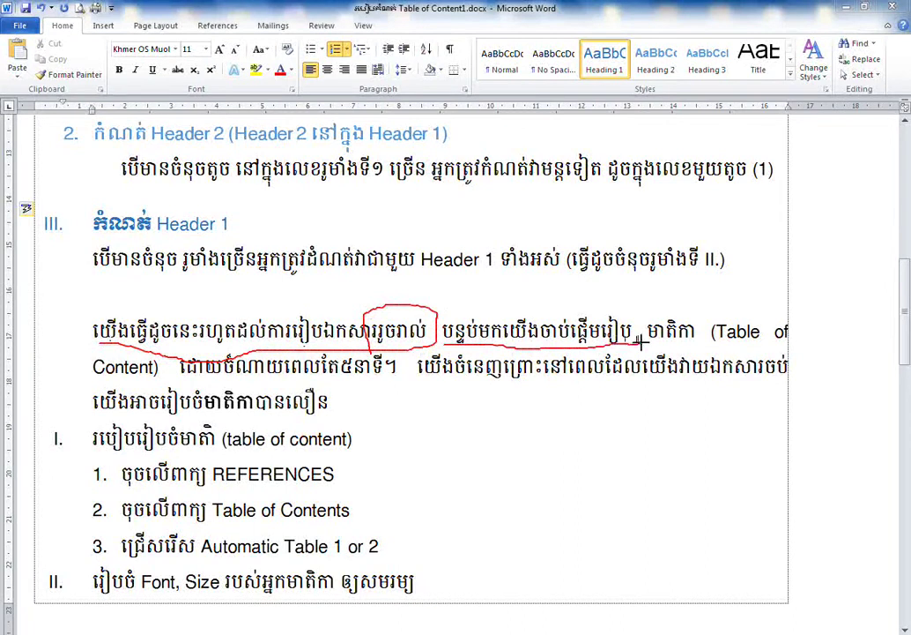
pyautogui.press('Escape')
pyautogui.moveTo(365, 441); pyautogui.dragTo(85, 442)
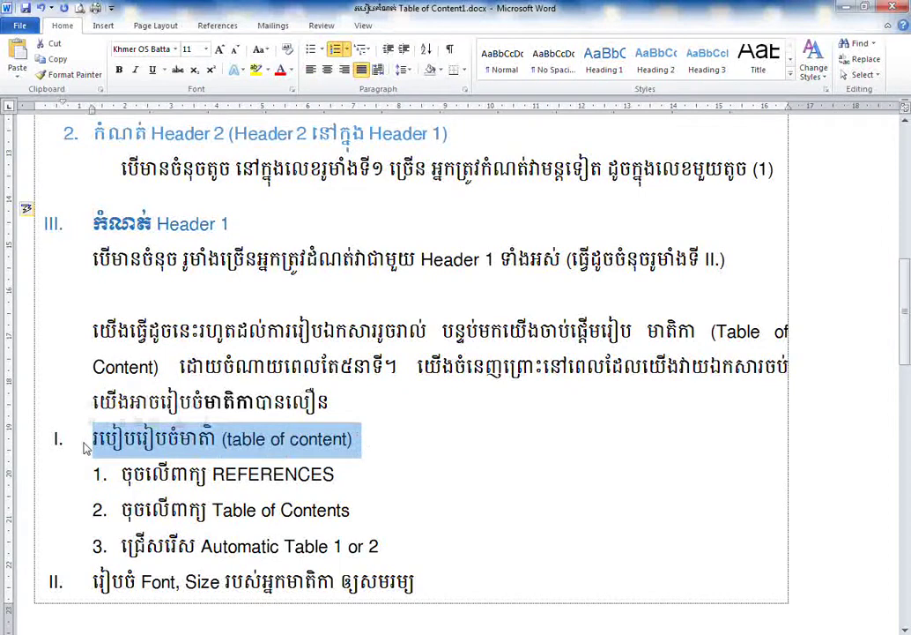
pyautogui.click(594, 602)
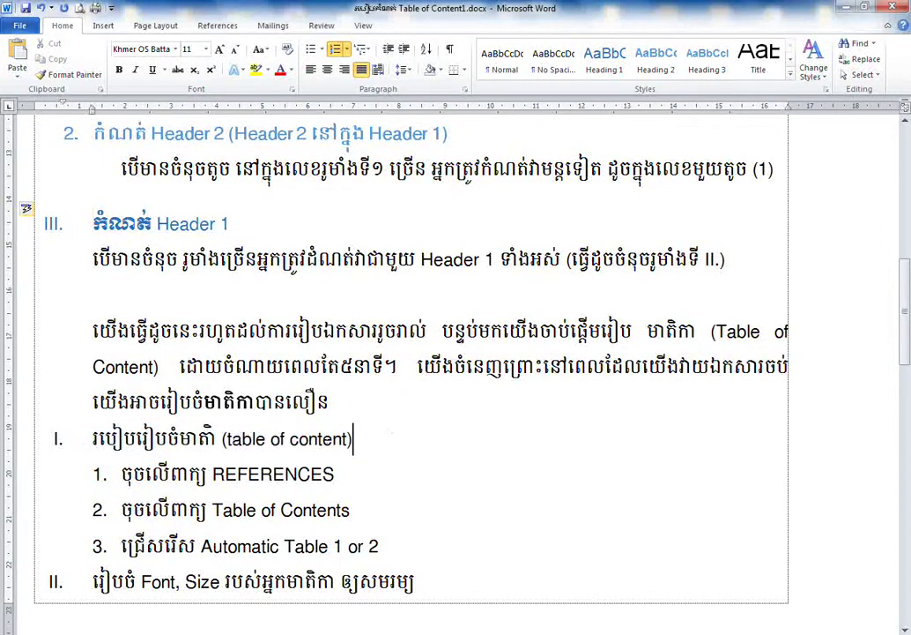
pyautogui.moveTo(648, 346); pyautogui.dragTo(759, 340)
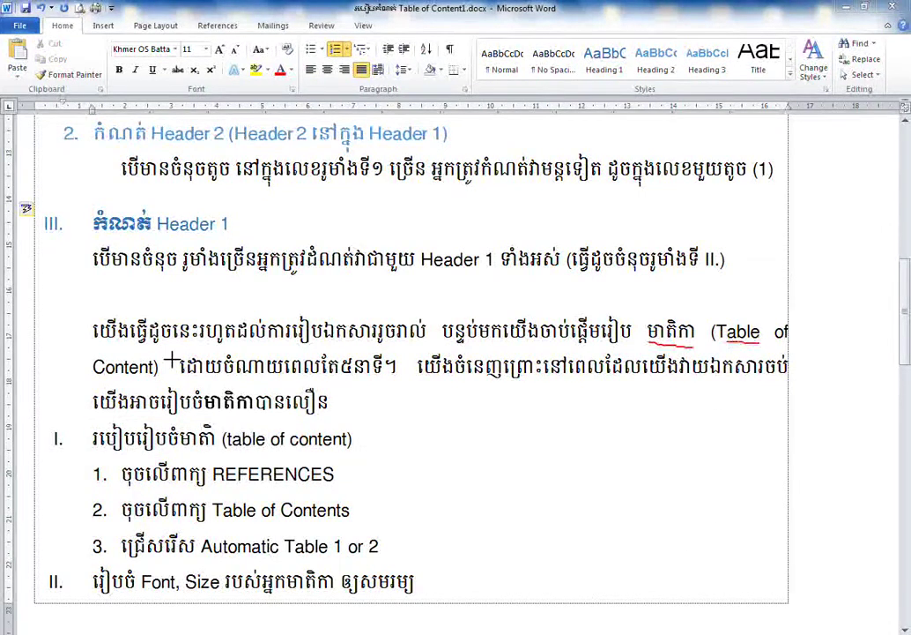
pyautogui.moveTo(115, 381)
pyautogui.mouseDown()
pyautogui.moveTo(349, 377)
pyautogui.moveTo(387, 374)
pyautogui.moveTo(392, 360)
pyautogui.moveTo(181, 354)
pyautogui.moveTo(180, 380)
pyautogui.mouseUp()
pyautogui.moveTo(460, 382); pyautogui.dragTo(788, 379)
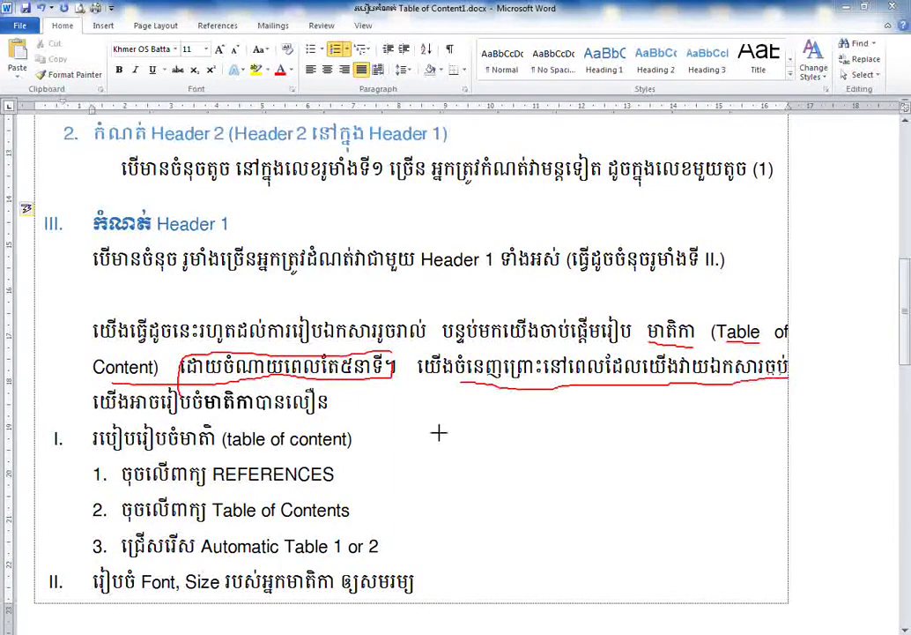
pyautogui.moveTo(92, 410)
pyautogui.mouseDown()
pyautogui.moveTo(141, 415)
pyautogui.moveTo(134, 374)
pyautogui.moveTo(75, 407)
pyautogui.moveTo(92, 445)
pyautogui.mouseUp()
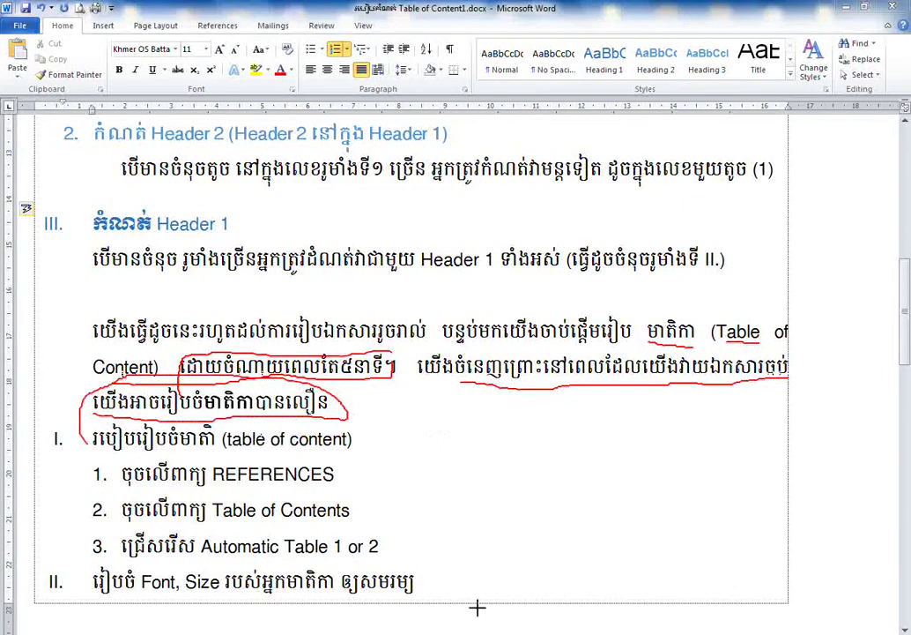
pyautogui.press('Escape')
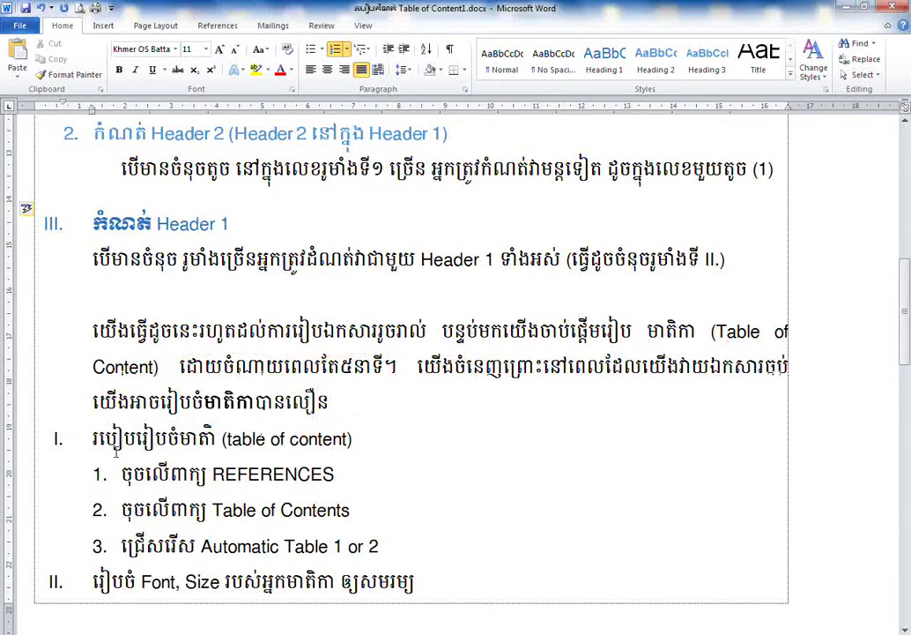
# Make the 'របៀបរៀបចំមាតិកា (table of content)' line a Heading 1 in Khmer OS Muol Light 11, numbered IV
pyautogui.tripleClick(115, 445)
pyautogui.click(604, 60)
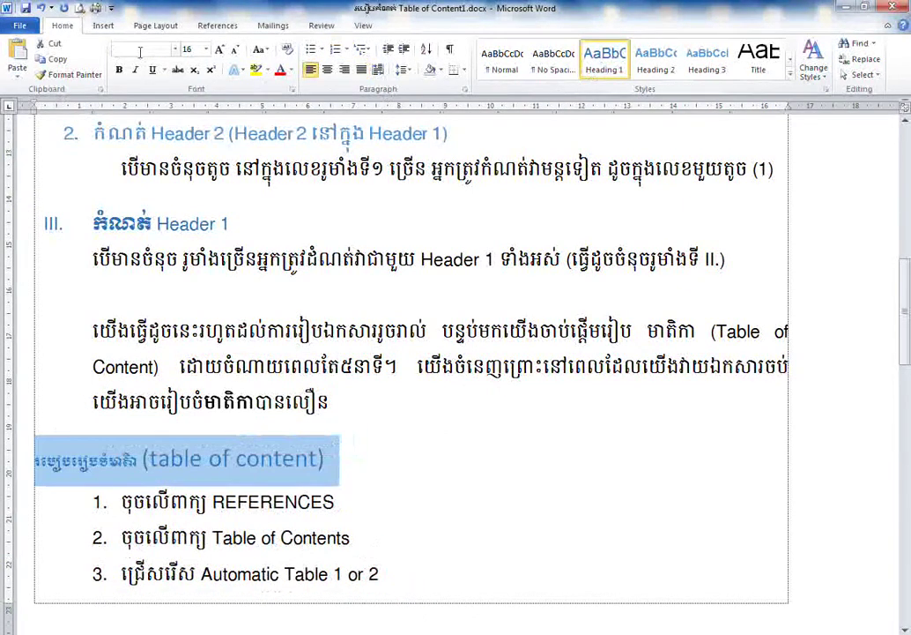
pyautogui.click(175, 50)
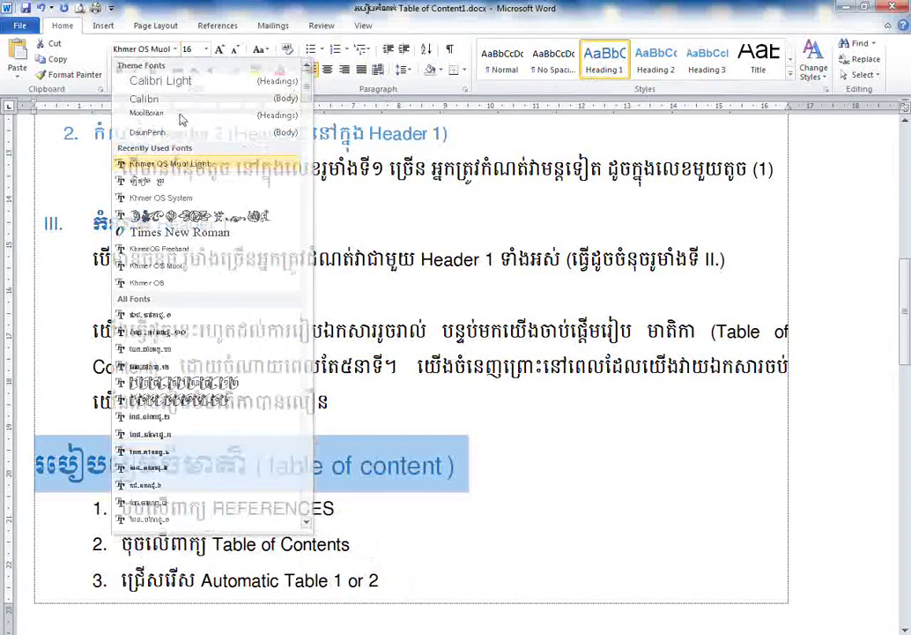
pyautogui.click(164, 161)
pyautogui.write('1')
pyautogui.press('Return')
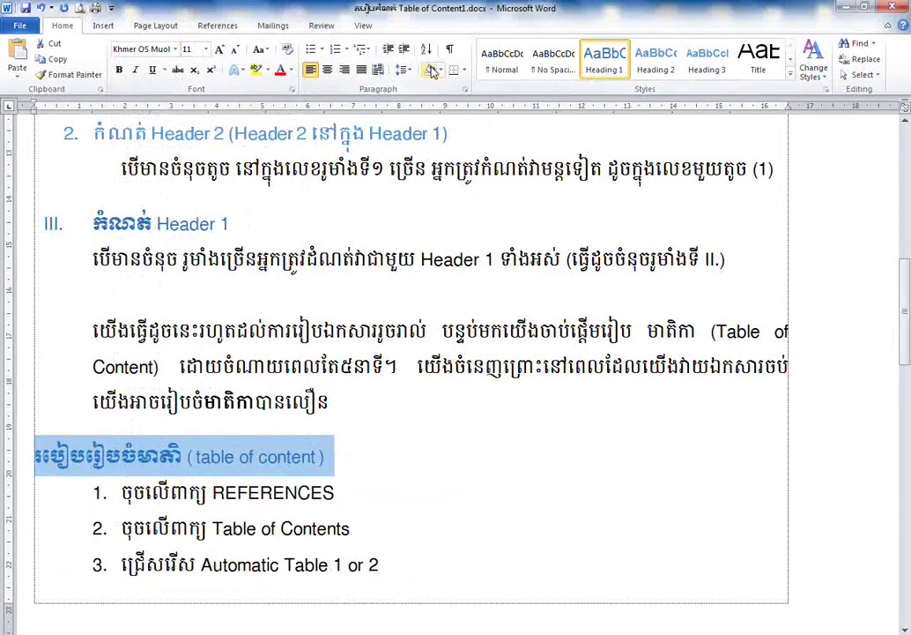
pyautogui.click(192, 381)
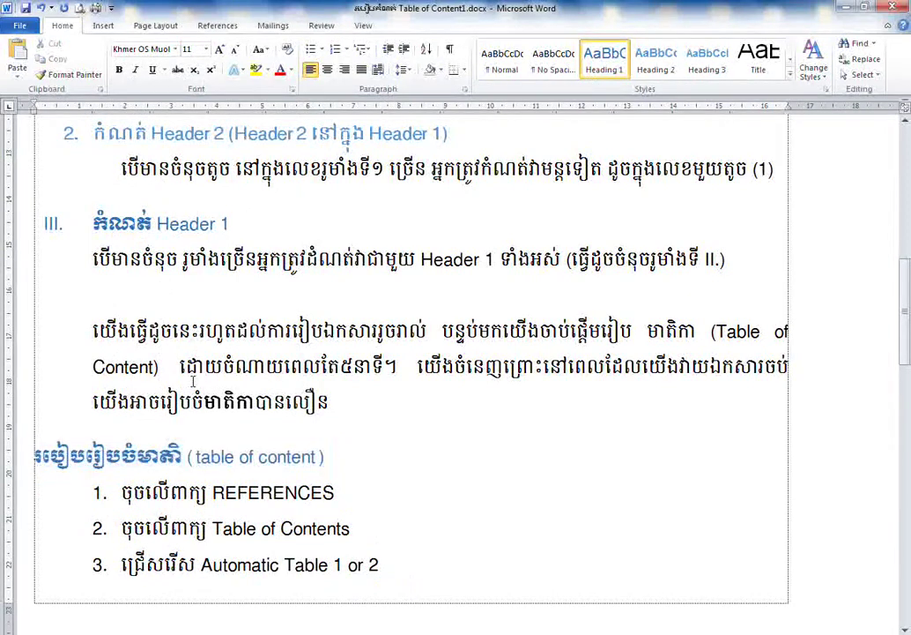
pyautogui.write('IV.')
pyautogui.press('Tab')
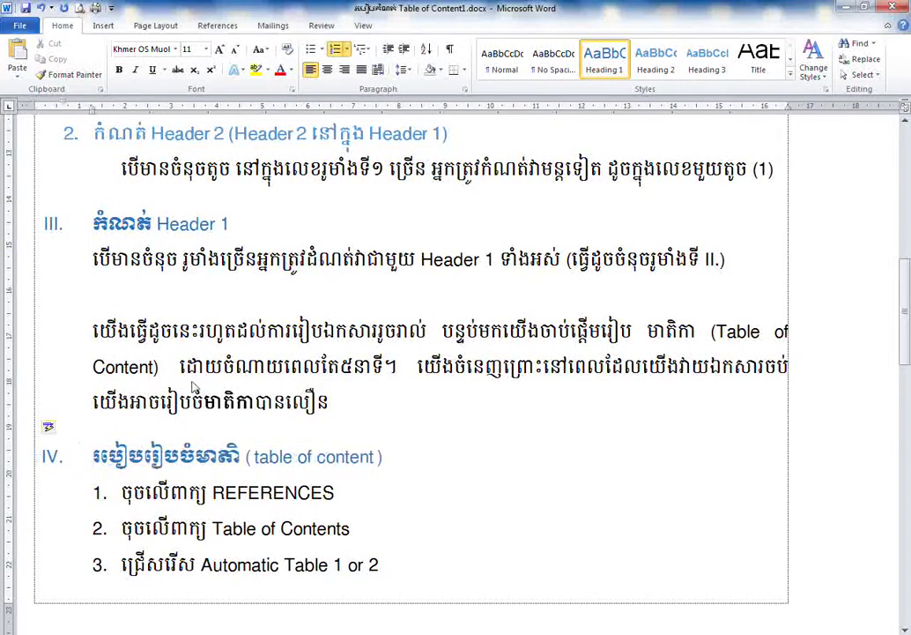
# Turn the first line on the next page into a Heading 1 in Khmer OS Muol 11, numbered V
pyautogui.scroll(-5, 191, 384)
pyautogui.scroll(-1, 393, 517)
pyautogui.scroll(-1, 393, 518)
pyautogui.moveTo(427, 410); pyautogui.dragTo(92, 411)
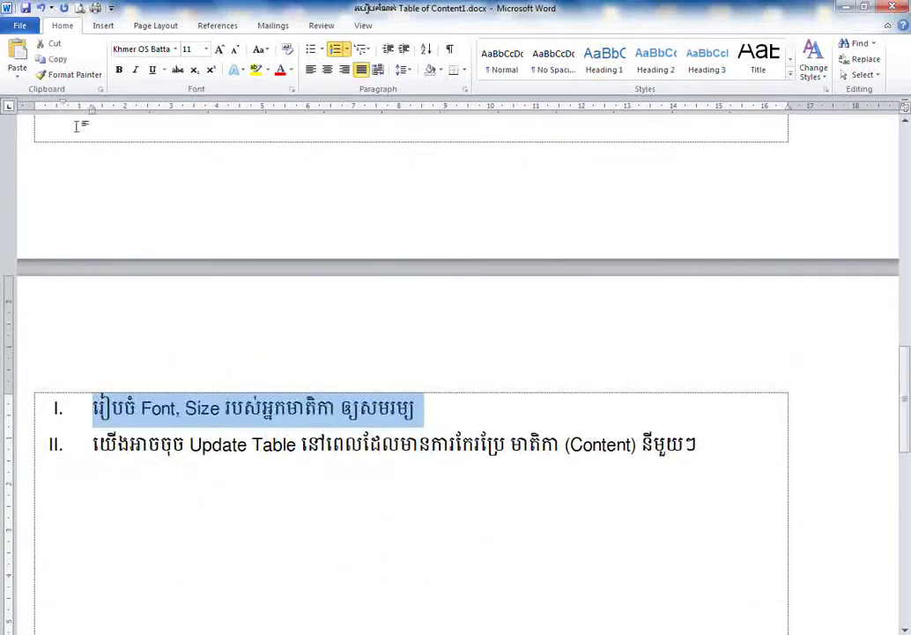
pyautogui.click(604, 62)
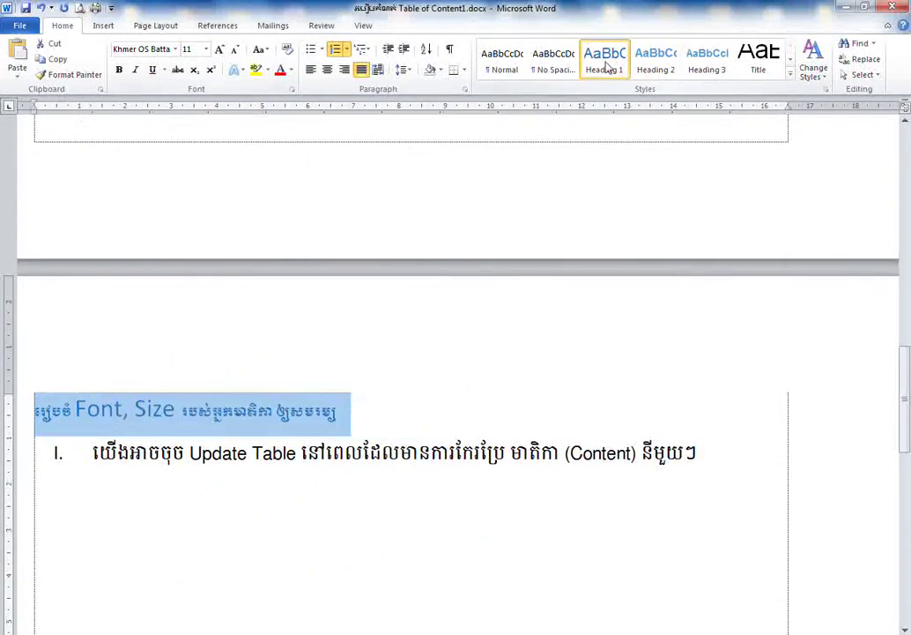
pyautogui.click(176, 48)
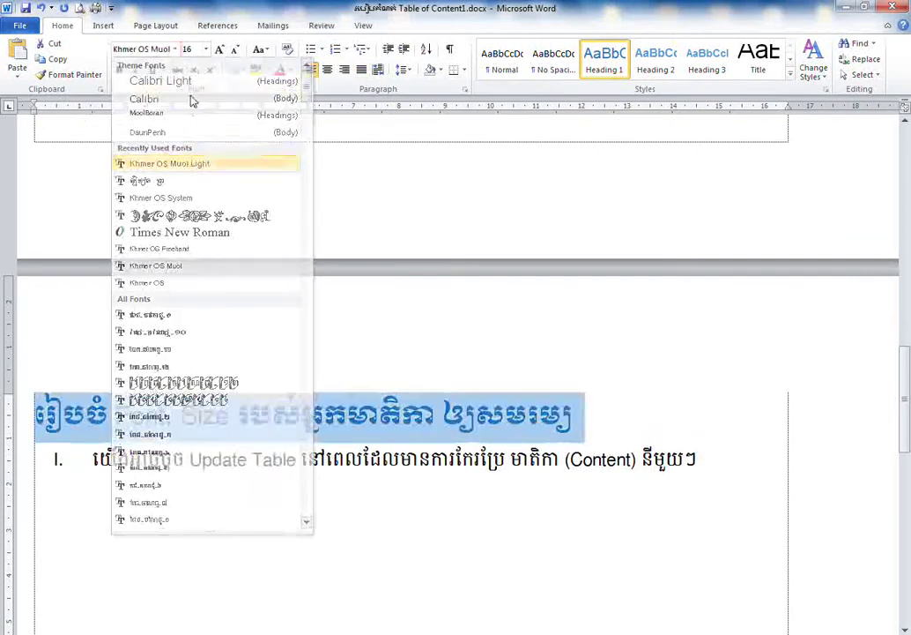
pyautogui.click(168, 265)
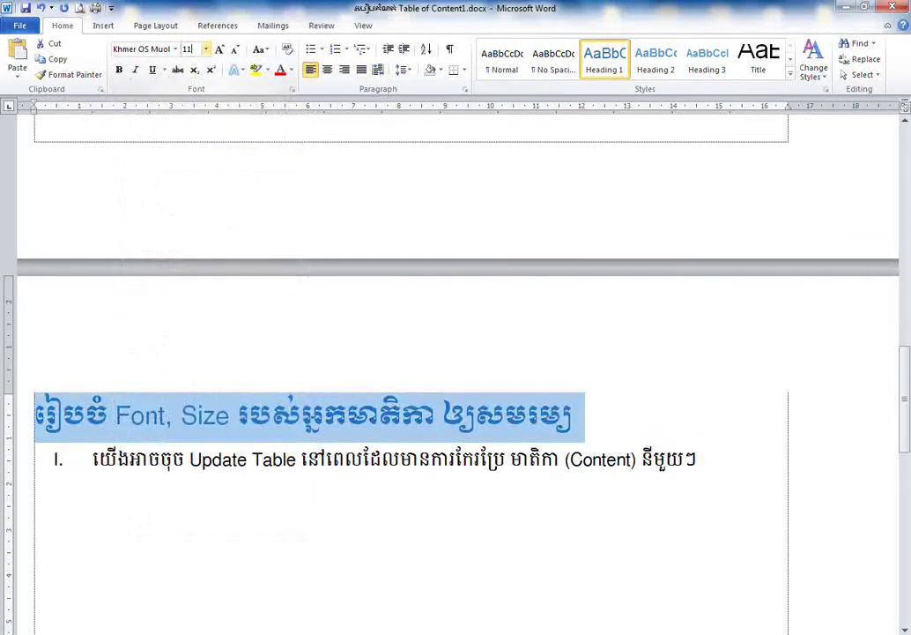
pyautogui.press('Return')
pyautogui.click(36, 407)
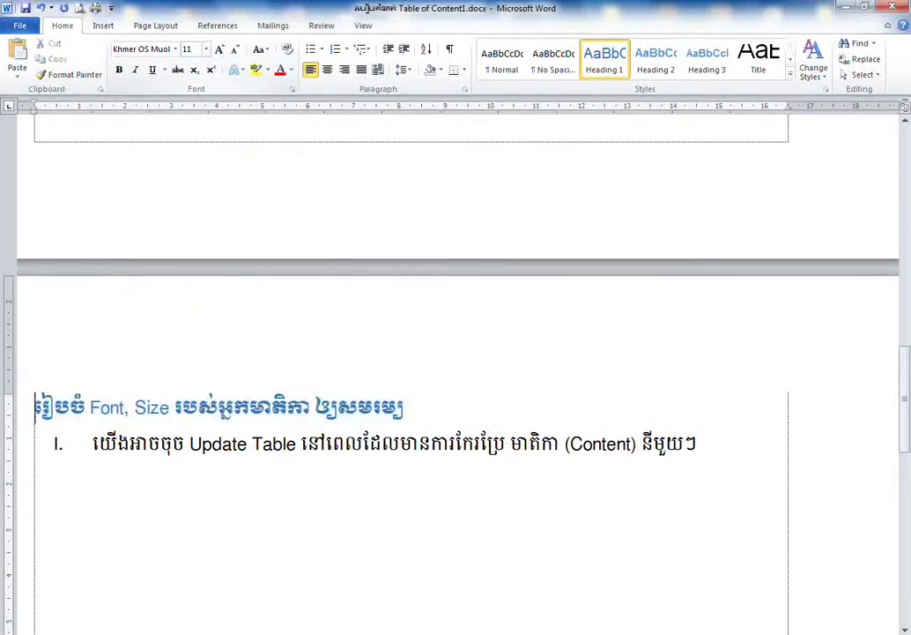
pyautogui.write('V.')
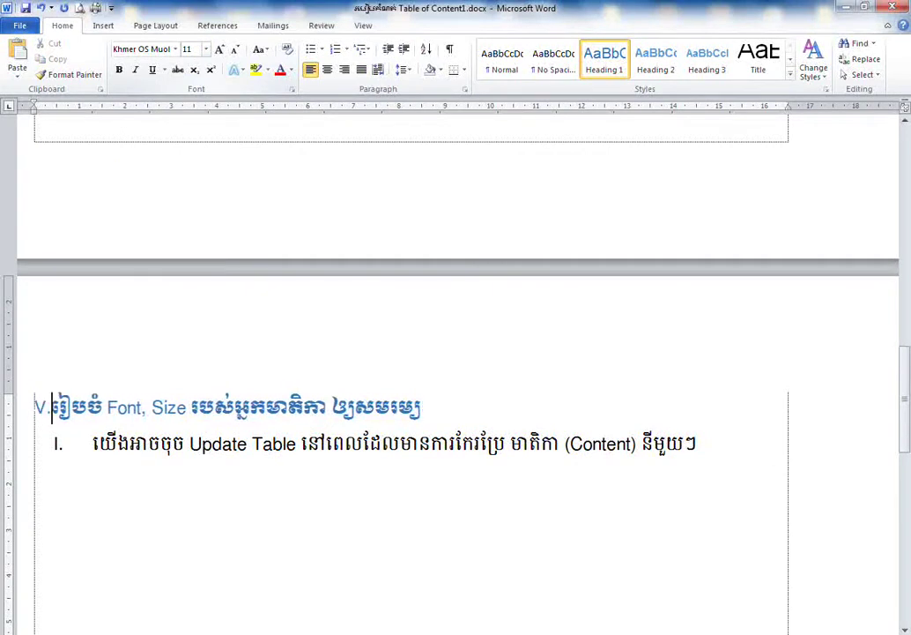
pyautogui.press('Tab')
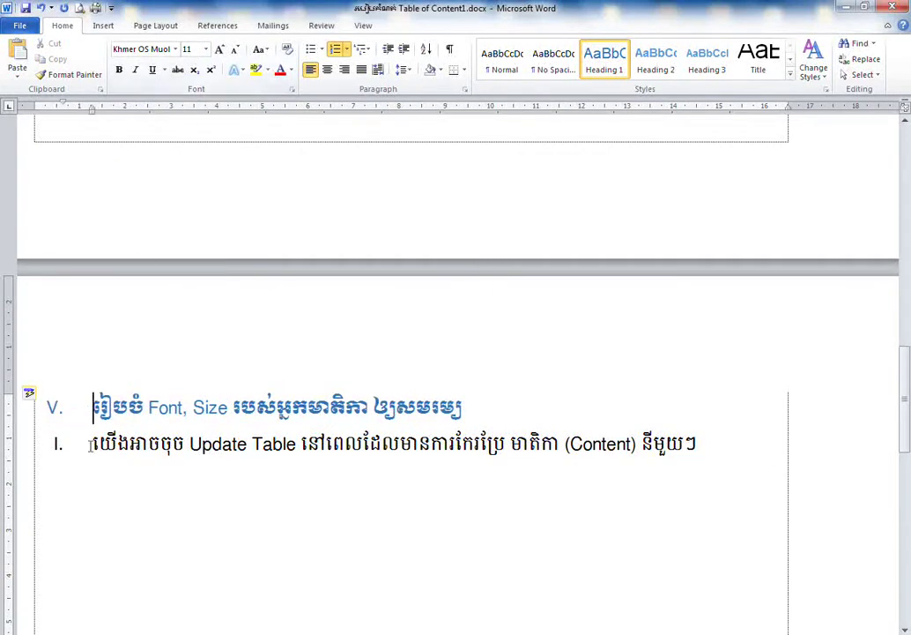
# Make the Update Table line a Heading 1 in Khmer OS Muol Light and type 'VI.' before it
pyautogui.moveTo(89, 437)
pyautogui.mouseDown()
pyautogui.moveTo(418, 429)
pyautogui.moveTo(710, 455)
pyautogui.mouseUp()
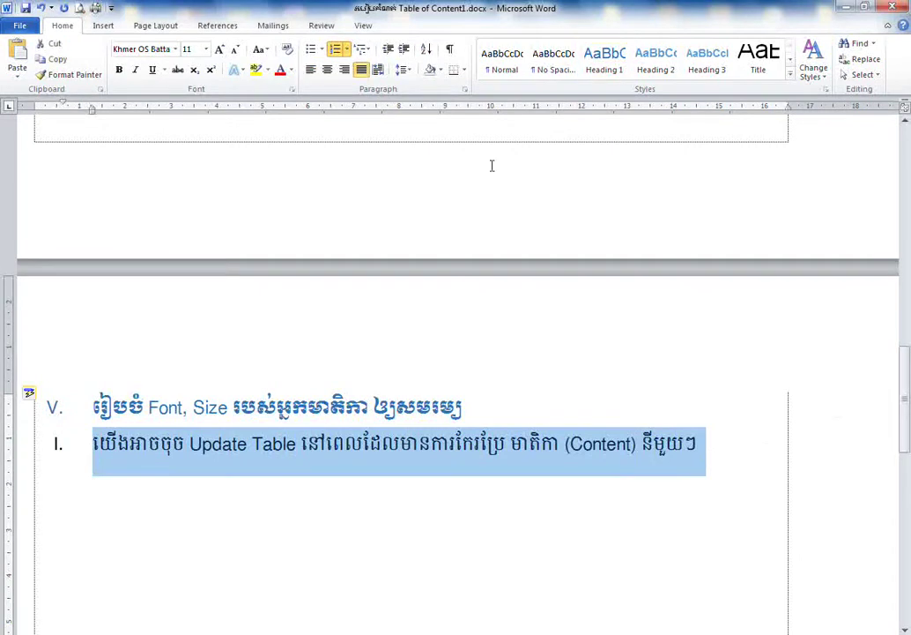
pyautogui.click(605, 61)
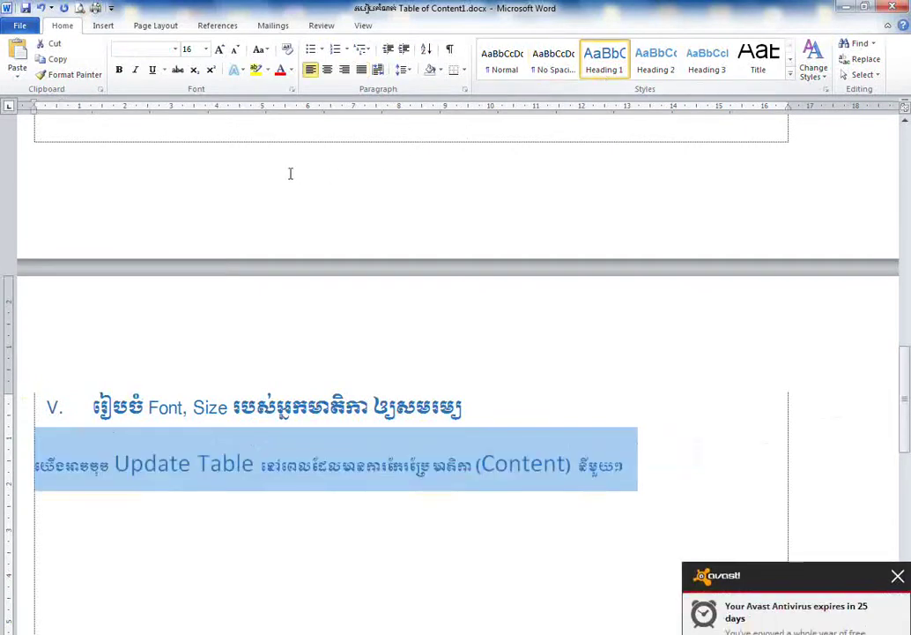
pyautogui.click(176, 49)
pyautogui.click(169, 161)
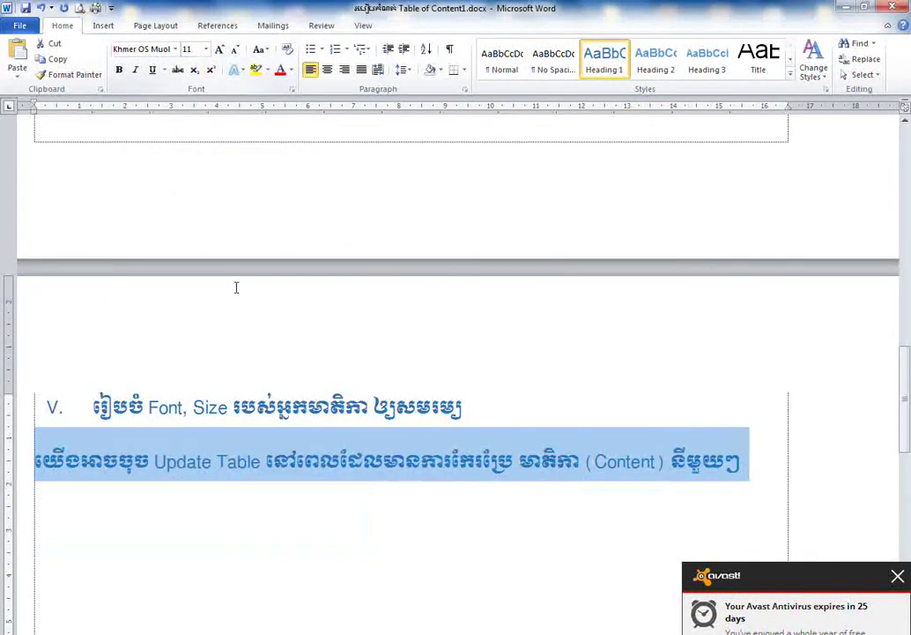
pyautogui.click(237, 287)
pyautogui.write('VI.')
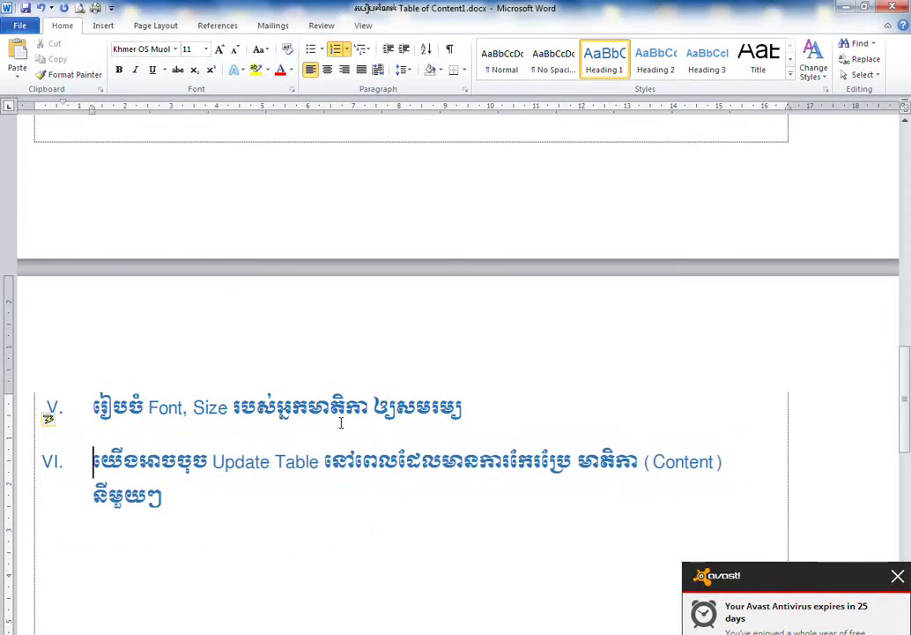
pyautogui.scroll(10, 592, 536)
pyautogui.scroll(-4, 538, 538)
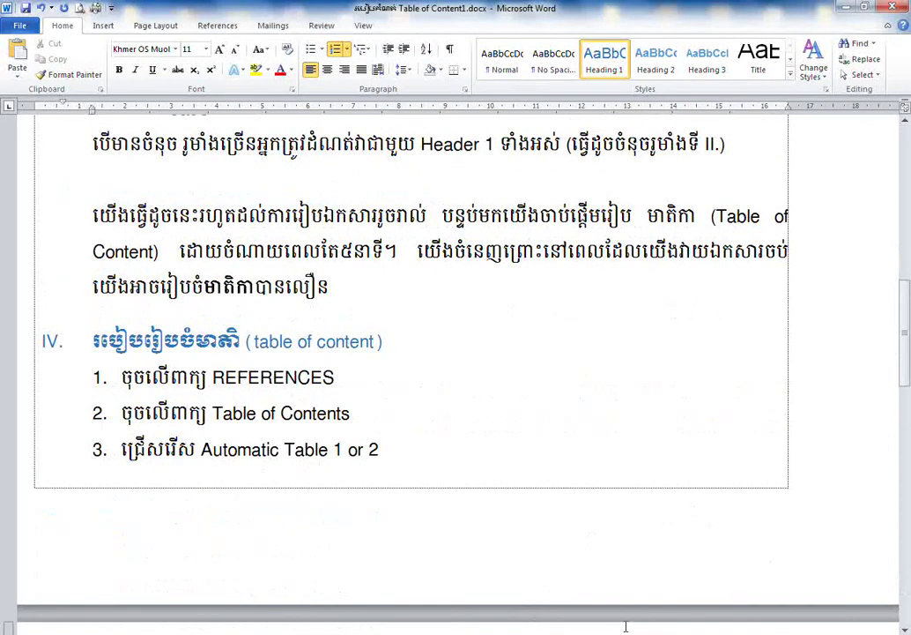
pyautogui.scroll(4, 625, 627)
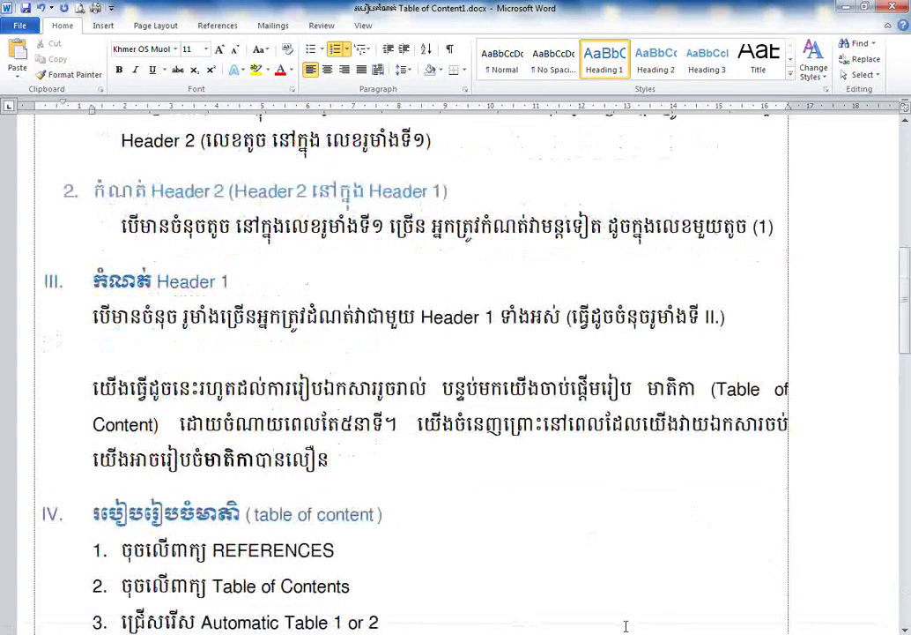
pyautogui.scroll(-3, 626, 627)
pyautogui.moveTo(86, 407)
pyautogui.mouseDown()
pyautogui.moveTo(267, 375)
pyautogui.moveTo(78, 399)
pyautogui.mouseUp()
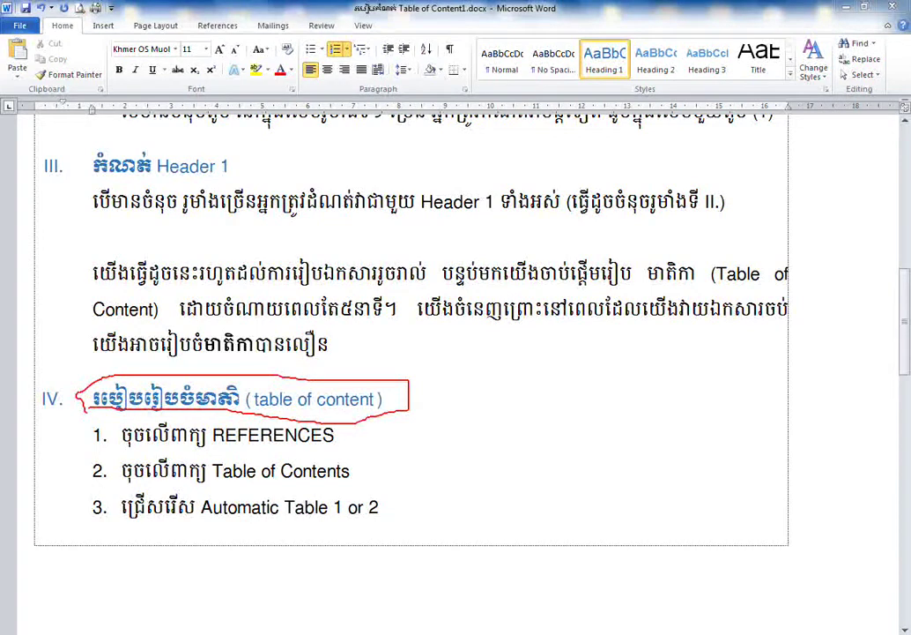
pyautogui.press('Escape')
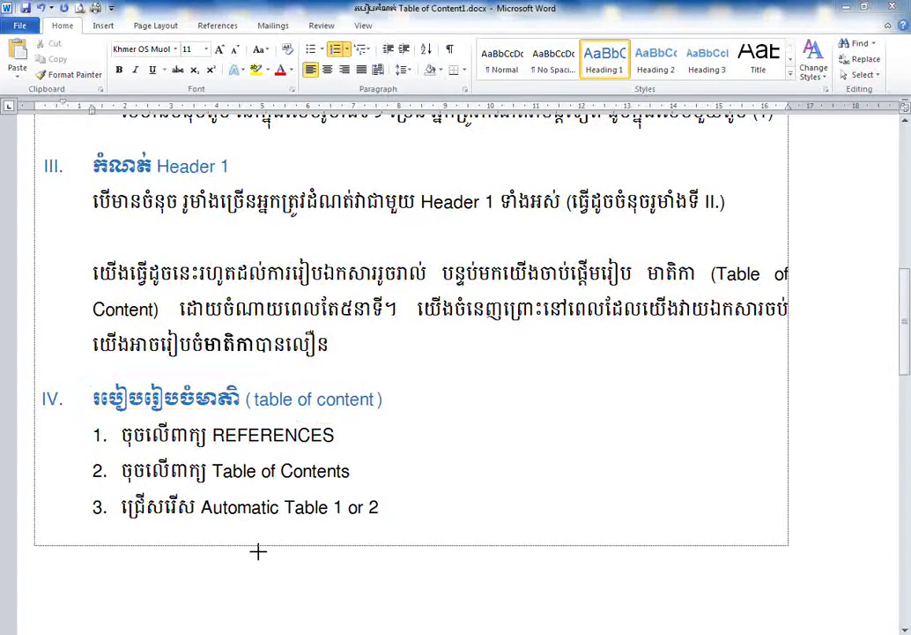
pyautogui.moveTo(110, 448); pyautogui.dragTo(205, 454)
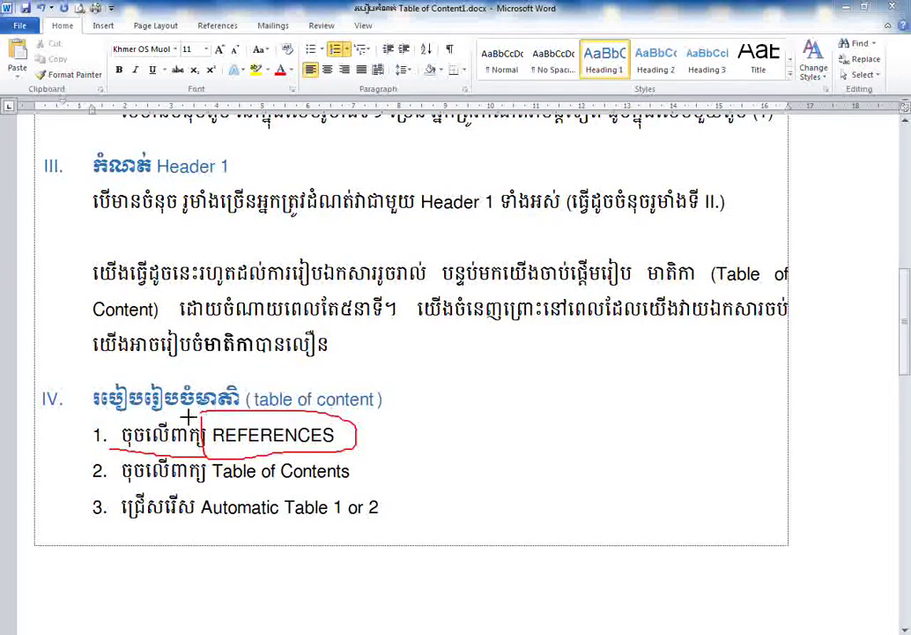
pyautogui.moveTo(230, 273)
pyautogui.mouseDown()
pyautogui.moveTo(214, 49)
pyautogui.moveTo(190, 11)
pyautogui.mouseUp()
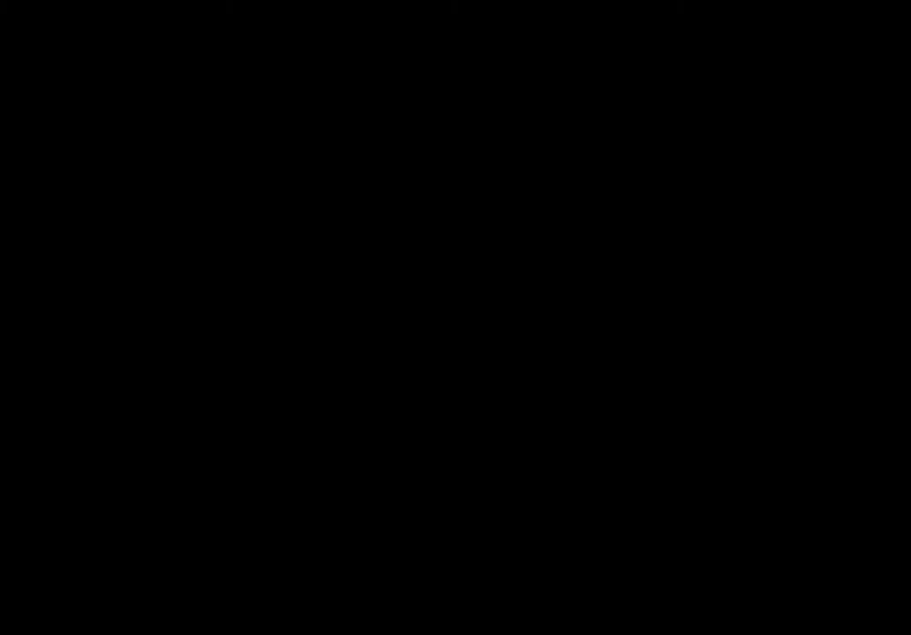
pyautogui.press('Escape')
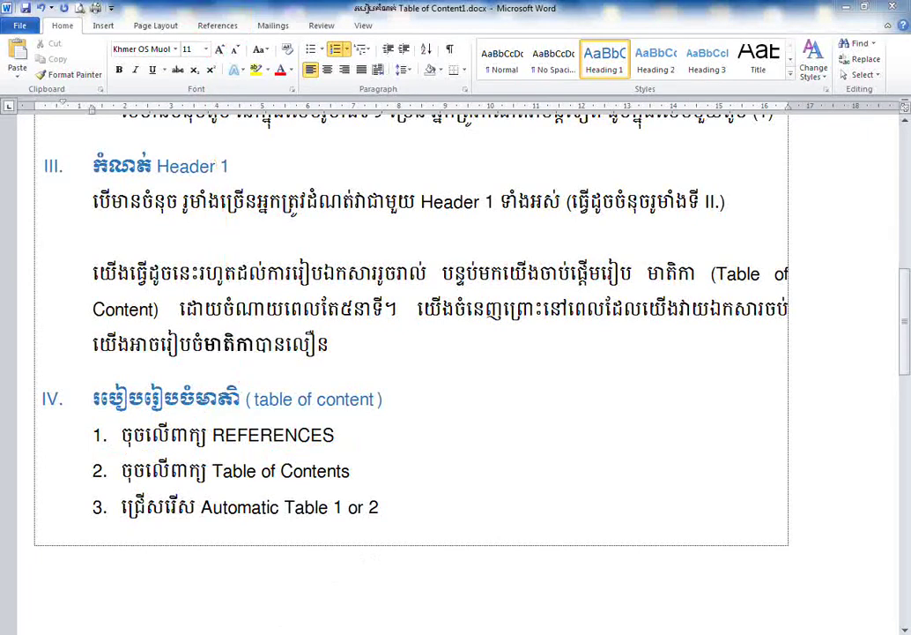
# Switch to the References tab and annotate step 2 of the heading IV list with pen strokes
pyautogui.click(223, 28)
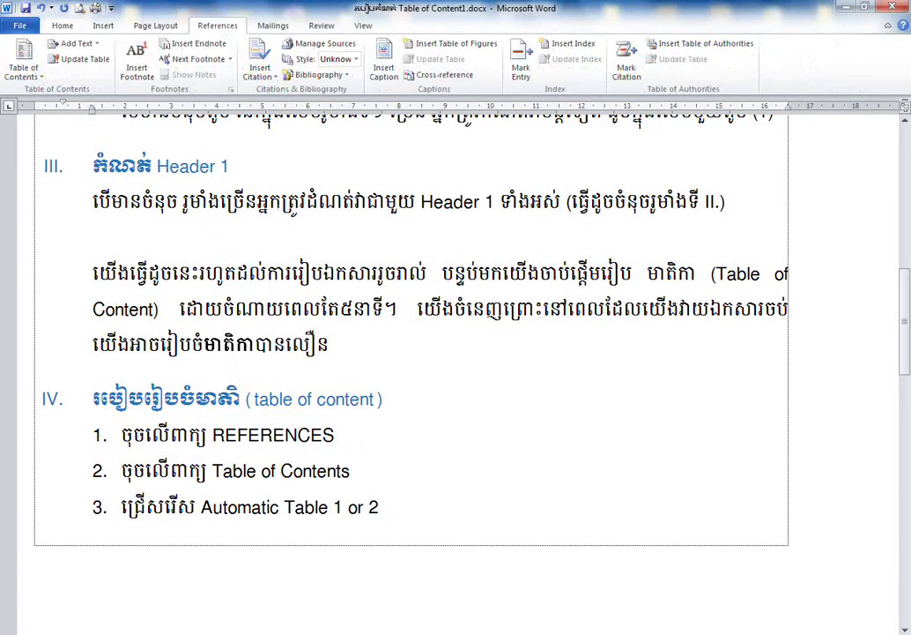
pyautogui.moveTo(84, 463)
pyautogui.mouseDown()
pyautogui.moveTo(131, 481)
pyautogui.moveTo(367, 465)
pyautogui.mouseUp()
pyautogui.moveTo(241, 460); pyautogui.dragTo(77, 474)
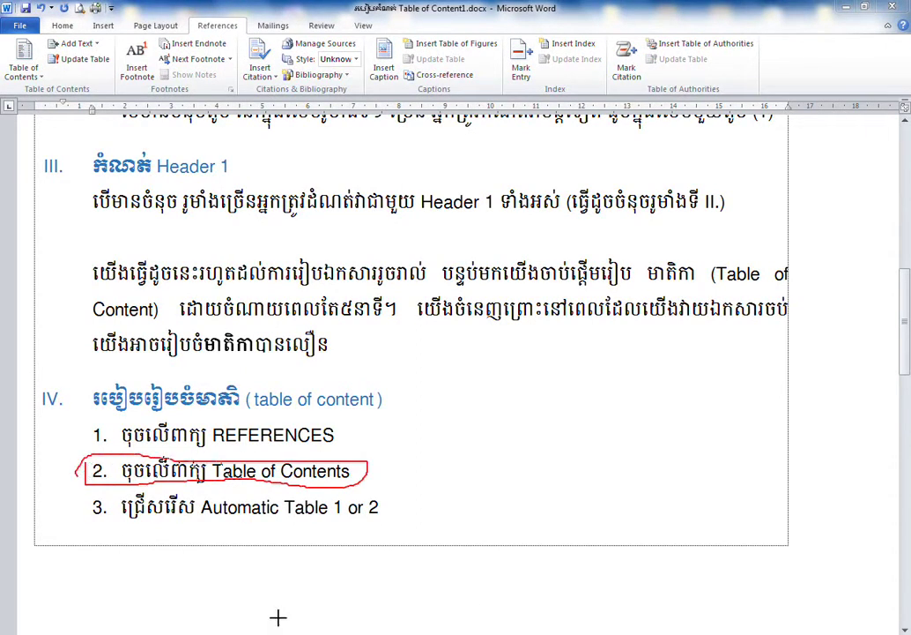
pyautogui.moveTo(204, 480)
pyautogui.mouseDown()
pyautogui.moveTo(60, 105)
pyautogui.moveTo(39, 85)
pyautogui.mouseUp()
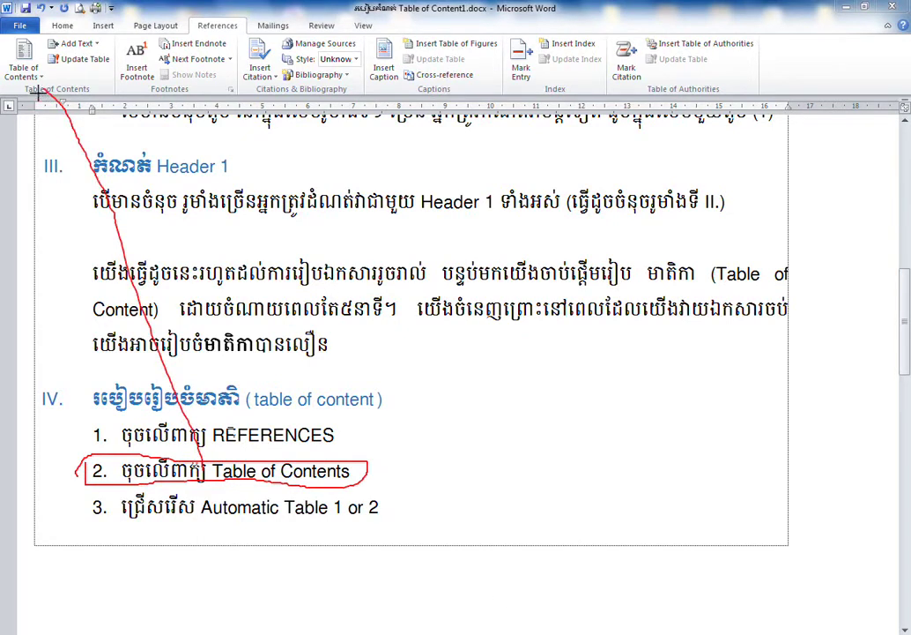
pyautogui.moveTo(42, 42)
pyautogui.mouseDown()
pyautogui.moveTo(40, 79)
pyautogui.moveTo(7, 79)
pyautogui.moveTo(35, 43)
pyautogui.mouseUp()
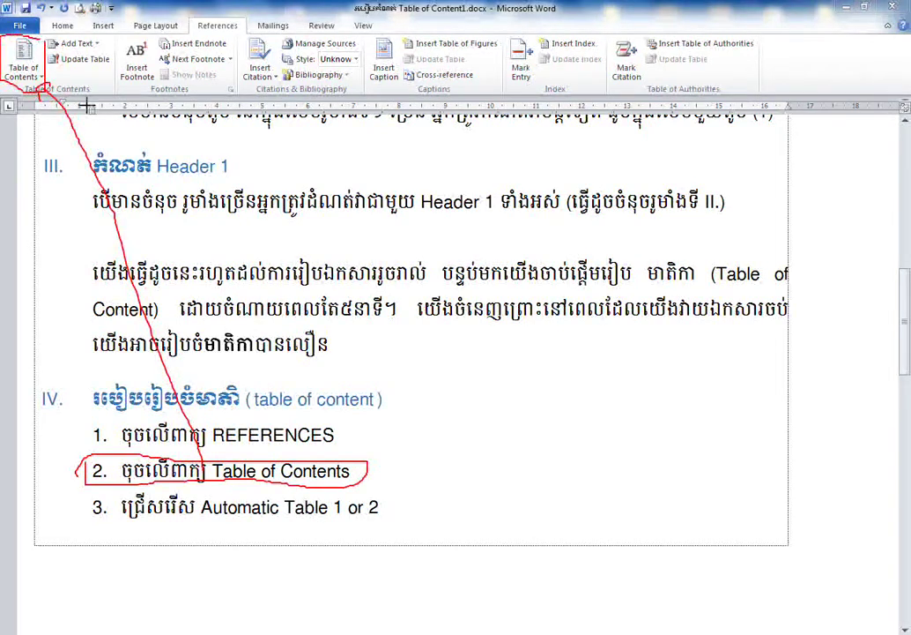
pyautogui.press('Escape')
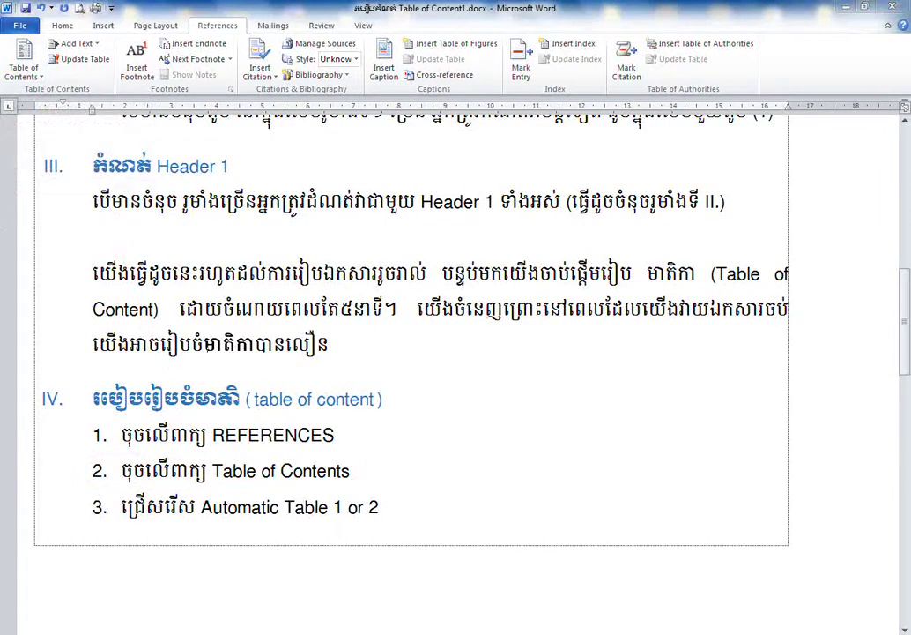
# Circle step 3 (Automatic Table 1 or 2) and preview the Table of Contents choices without inserting
pyautogui.moveTo(384, 535); pyautogui.dragTo(389, 529)
pyautogui.click(27, 66)
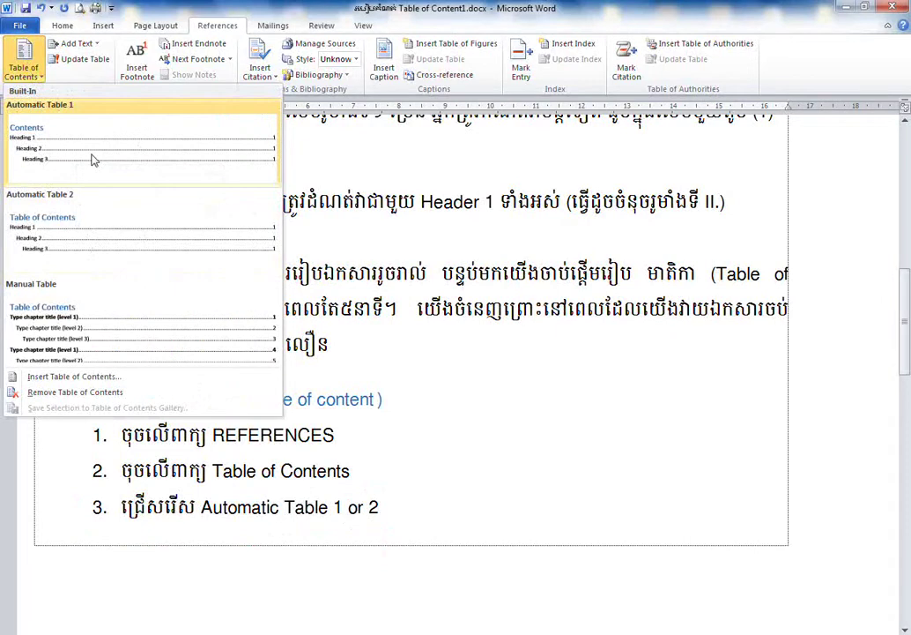
pyautogui.click(394, 556)
# Put the caret after 'Automatic Table 1 or 2' in heading IV, then scroll to headings V and VI
pyautogui.scroll(-5, 394, 557)
pyautogui.scroll(3, 393, 556)
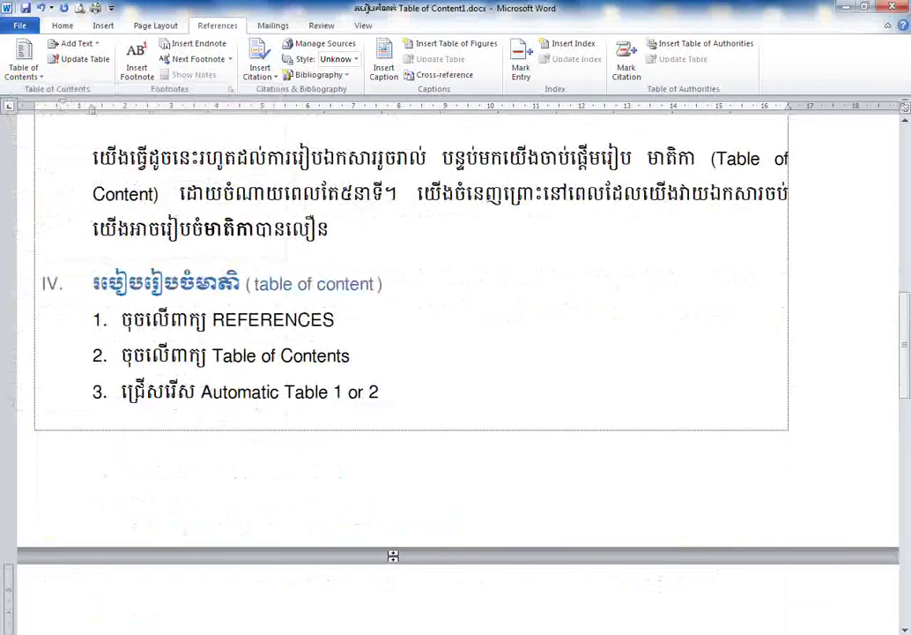
pyautogui.scroll(-5, 393, 556)
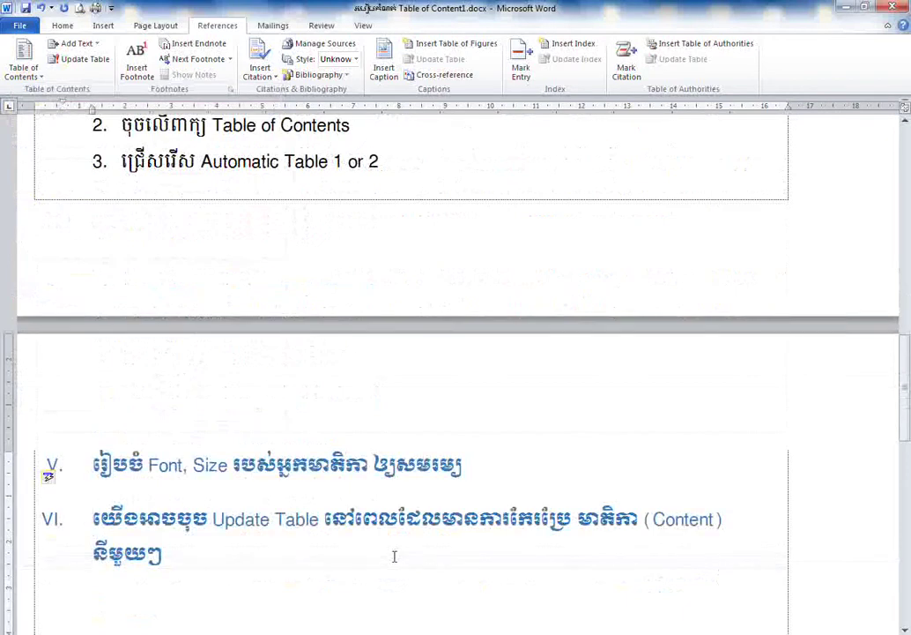
pyautogui.scroll(4, 417, 388)
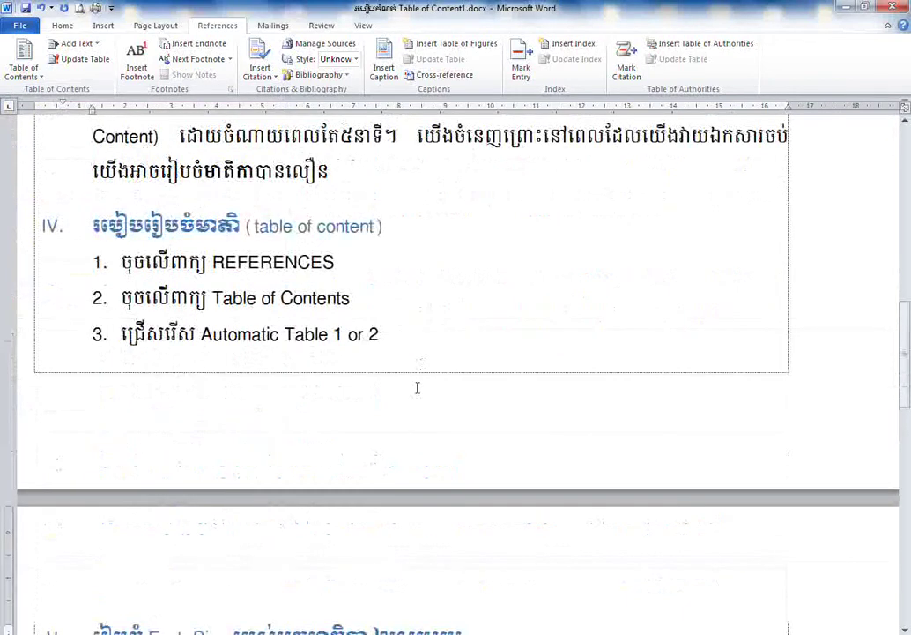
pyautogui.click(427, 351)
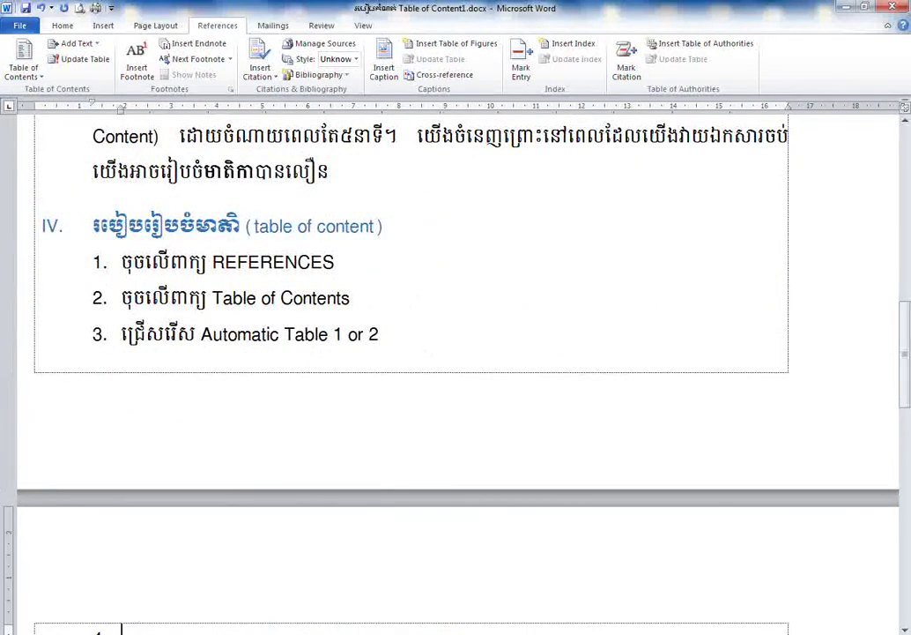
pyautogui.scroll(-5, 378, 375)
pyautogui.scroll(-3, 387, 407)
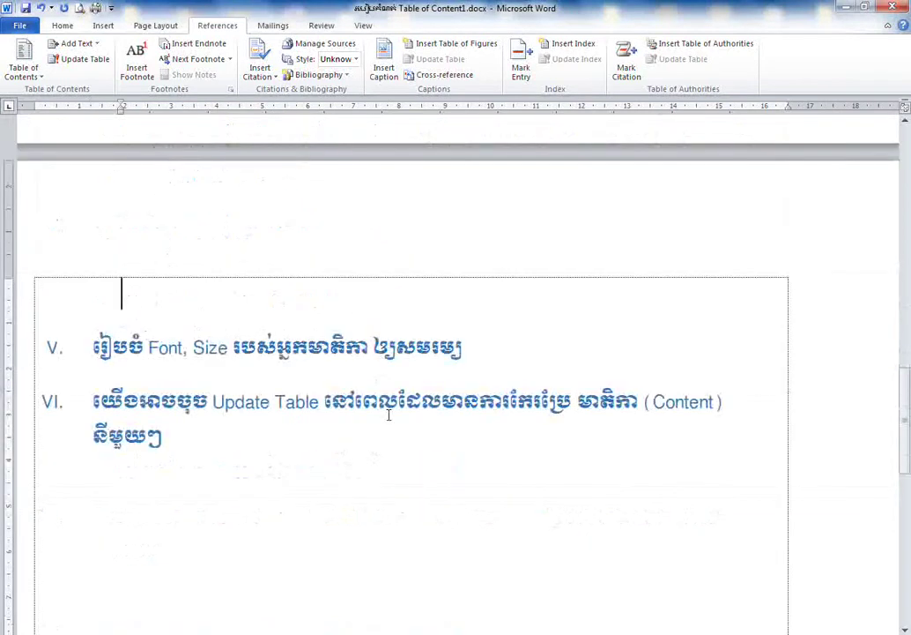
# Above heading V, type the Khmer note about creating a new last page before clicking Table of Contents
pyautogui.click(123, 293)
pyautogui.write('មុ')
pyautogui.write('និងចុចលើពាក្យ')
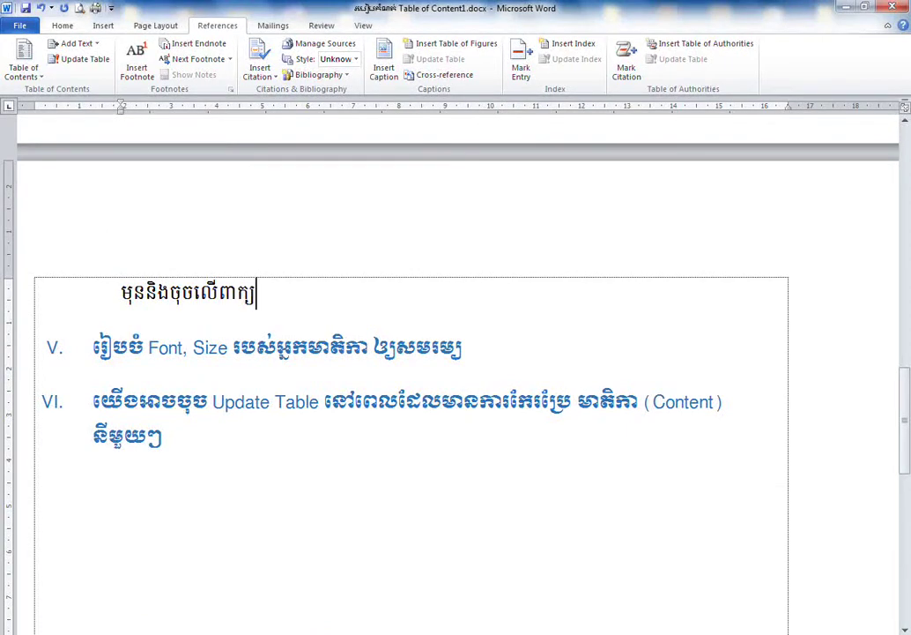
pyautogui.write('ទៅ')
pyautogui.write(' Table o')
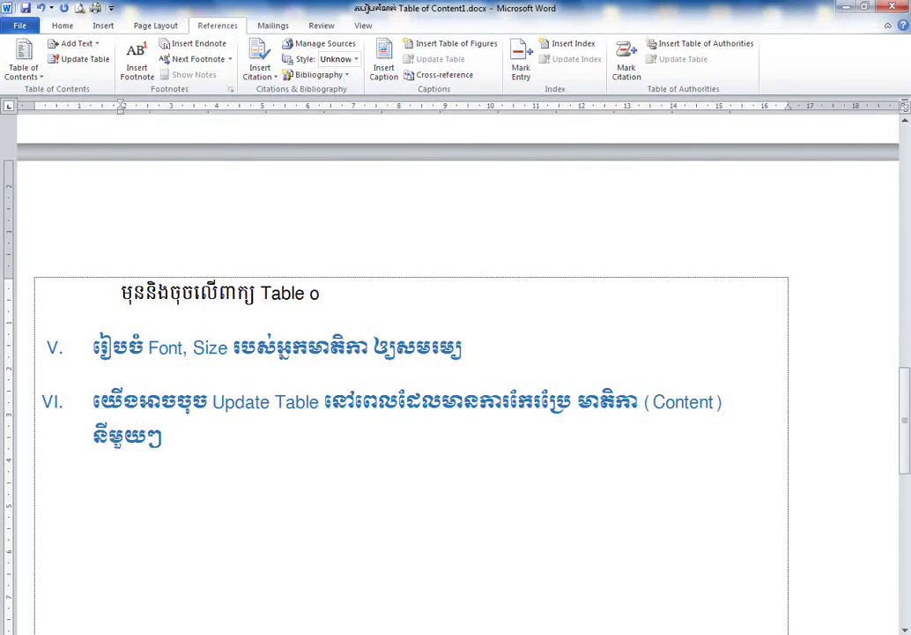
pyautogui.write(' Contenxt')
pyautogui.press('BackSpace')
pyautogui.press('BackSpace')
pyautogui.write('ts')
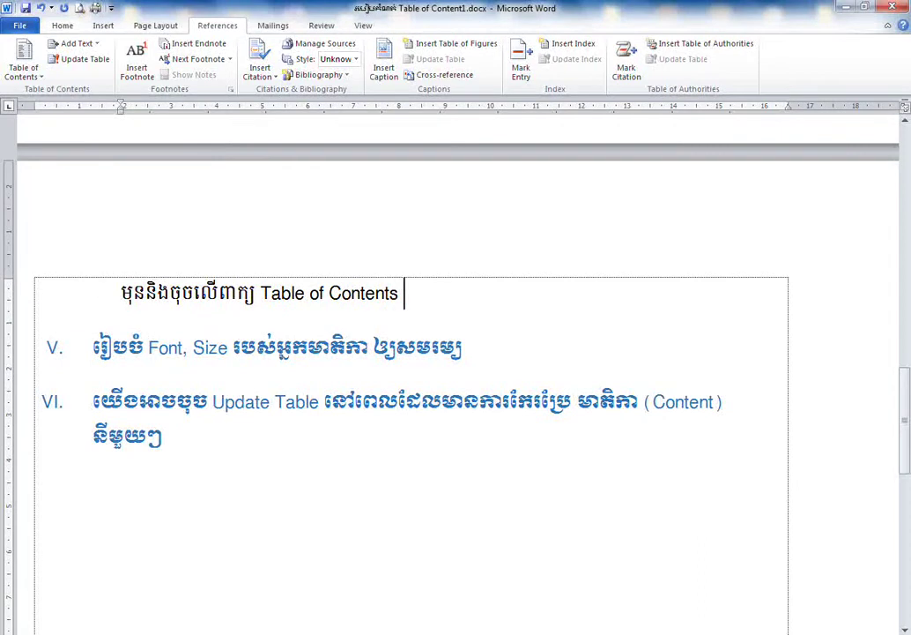
pyautogui.write(' យើងត្រូវ')
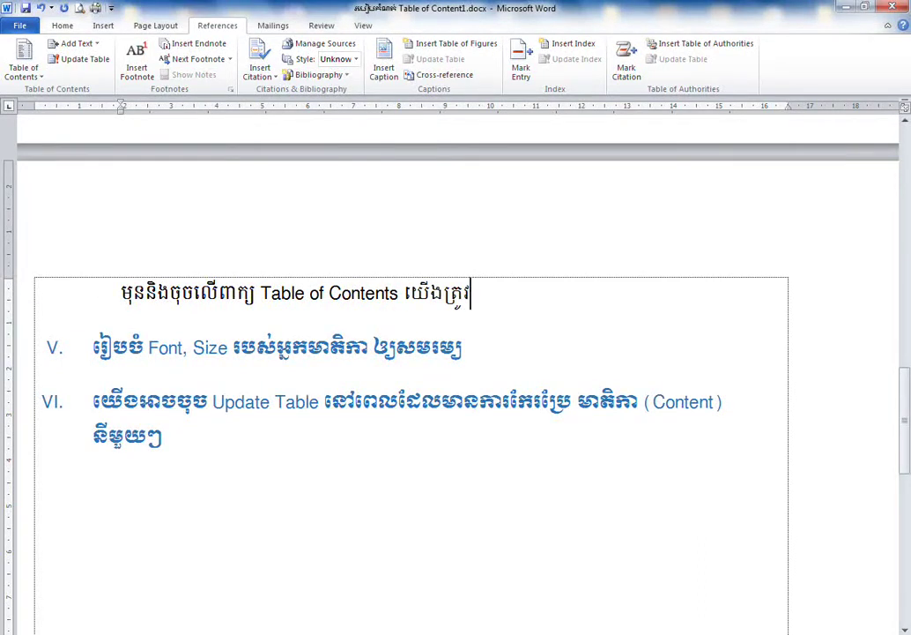
pyautogui.write('កំណត')
pyautogui.write('់ក្រ')
pyautogui.write('ល')
pyautogui.write('ថ្មី')
pyautogui.write('មួយ')
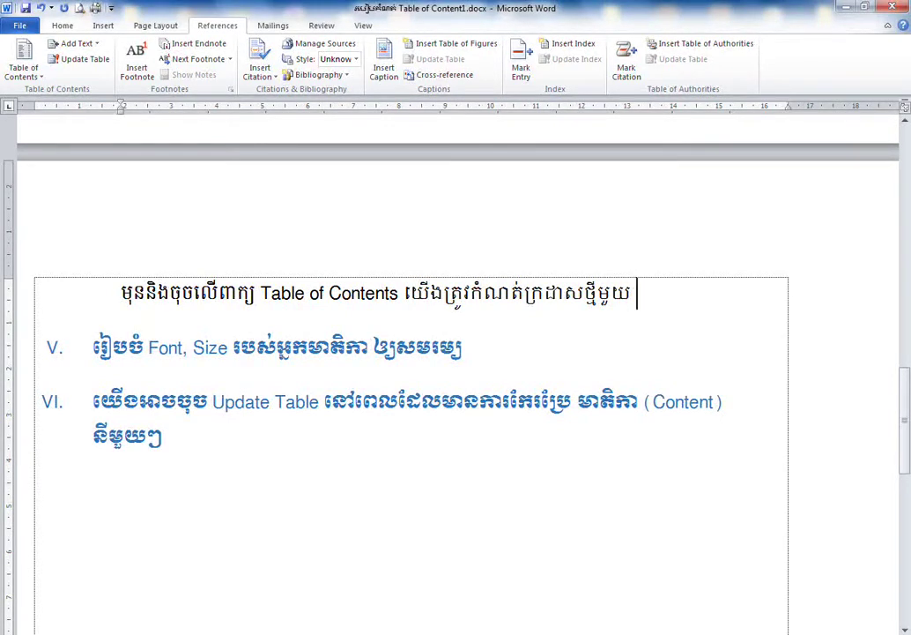
pyautogui.write('នៅខាក្')
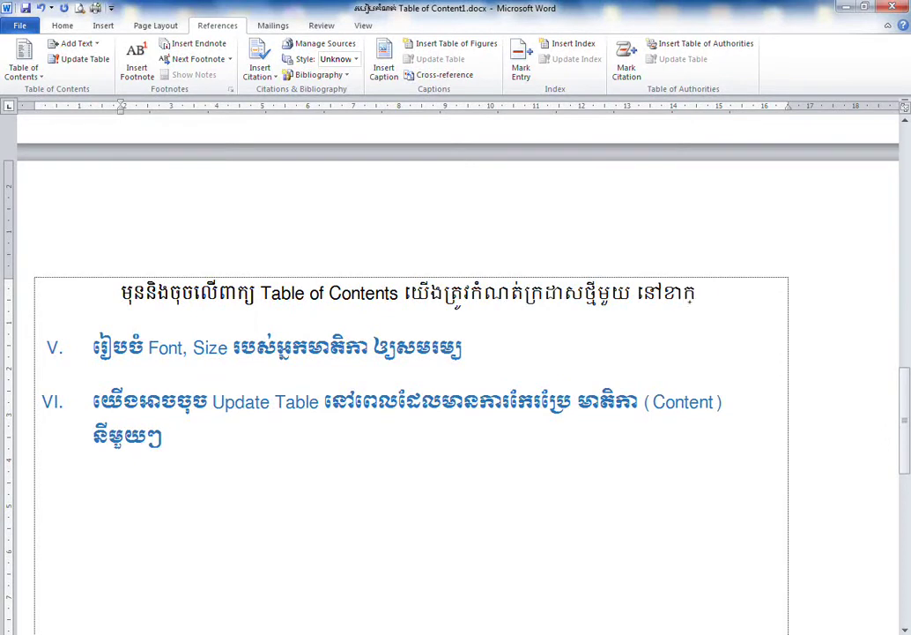
pyautogui.write('រោយគេទាំ')
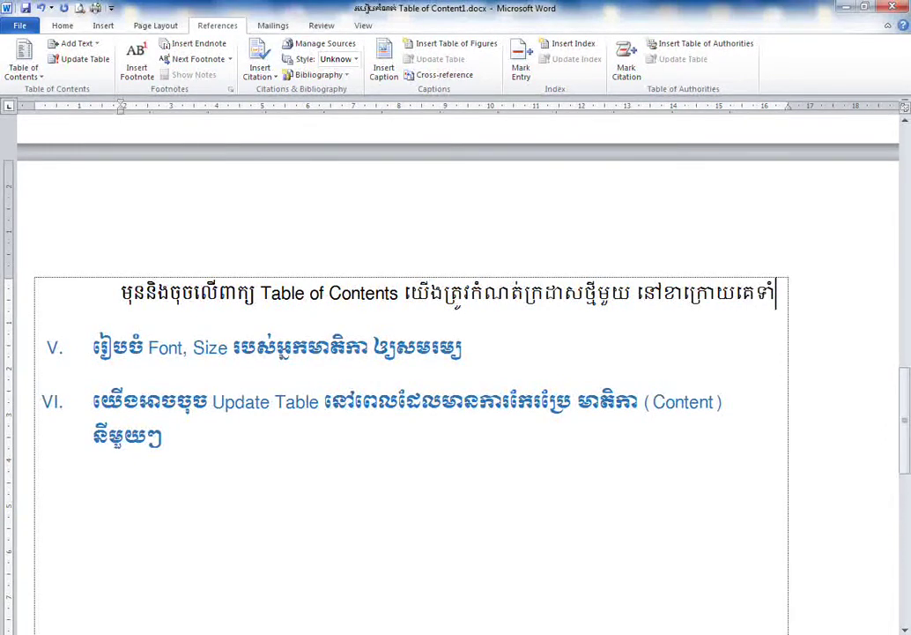
pyautogui.write('អ')
pyautogui.write('ងអស')
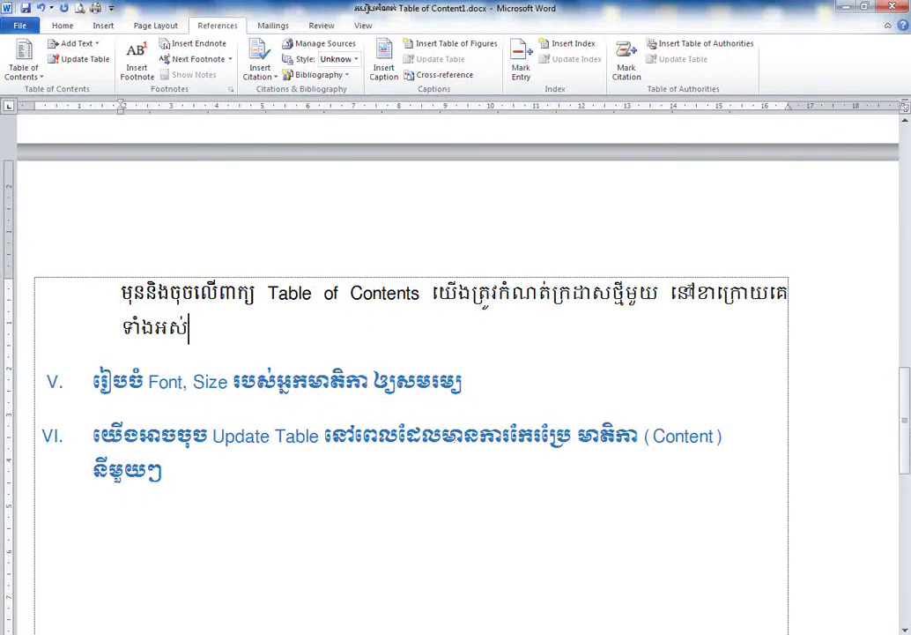
pyautogui.click(719, 293)
pyautogui.write('ង')
pyautogui.write(' ក')
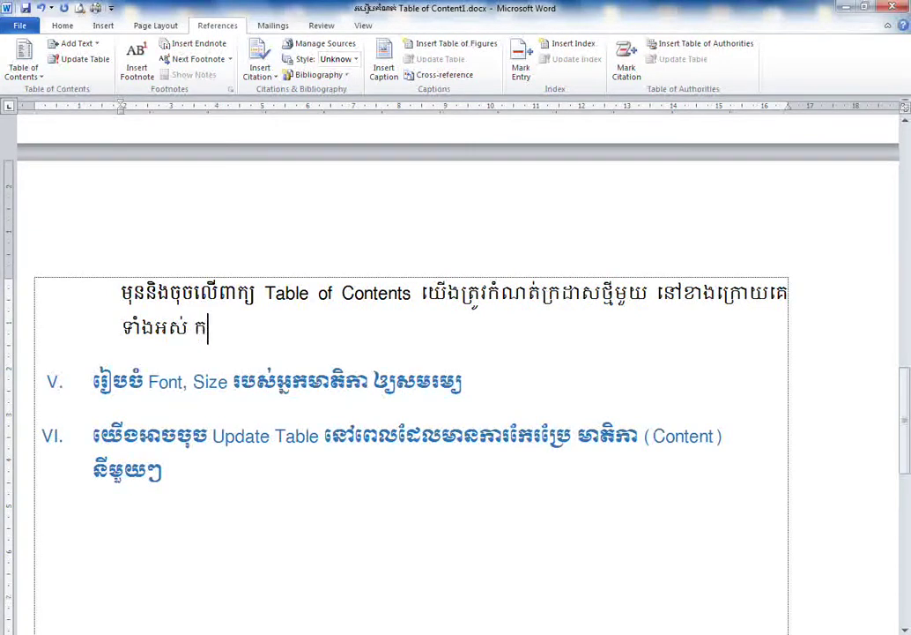
pyautogui.write('្នុងសមគល')
pyautogui.press('BackSpace')
pyautogui.press('BackSpace')
pyautogui.press('BackSpace')
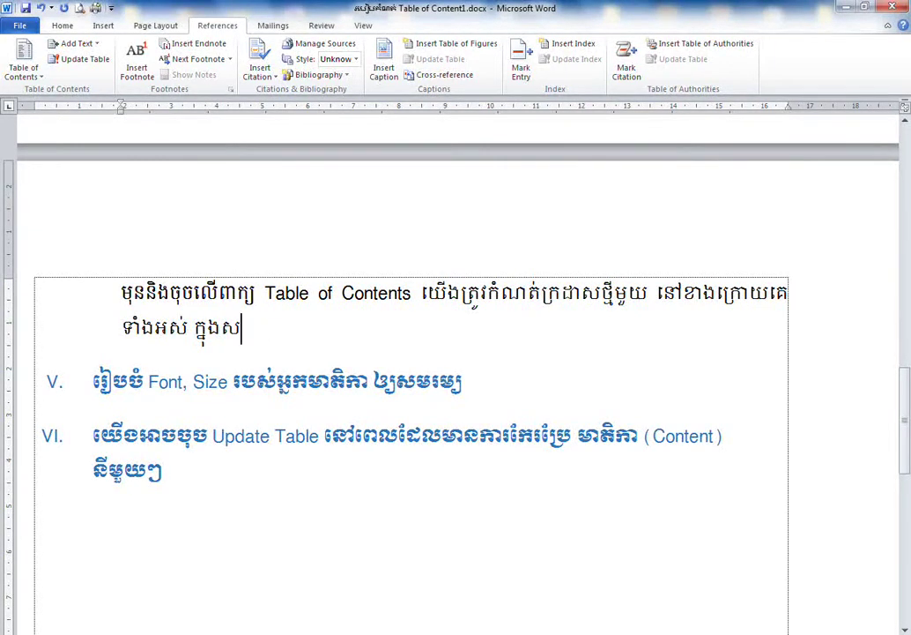
pyautogui.write('ន្លឹកកិច្ច')
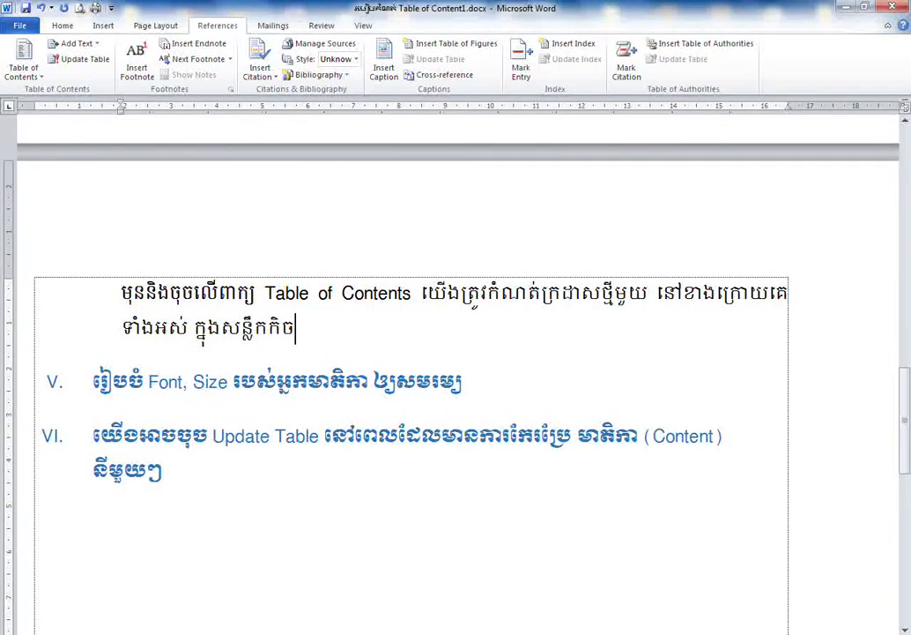
pyautogui.write('នេះដដែល')
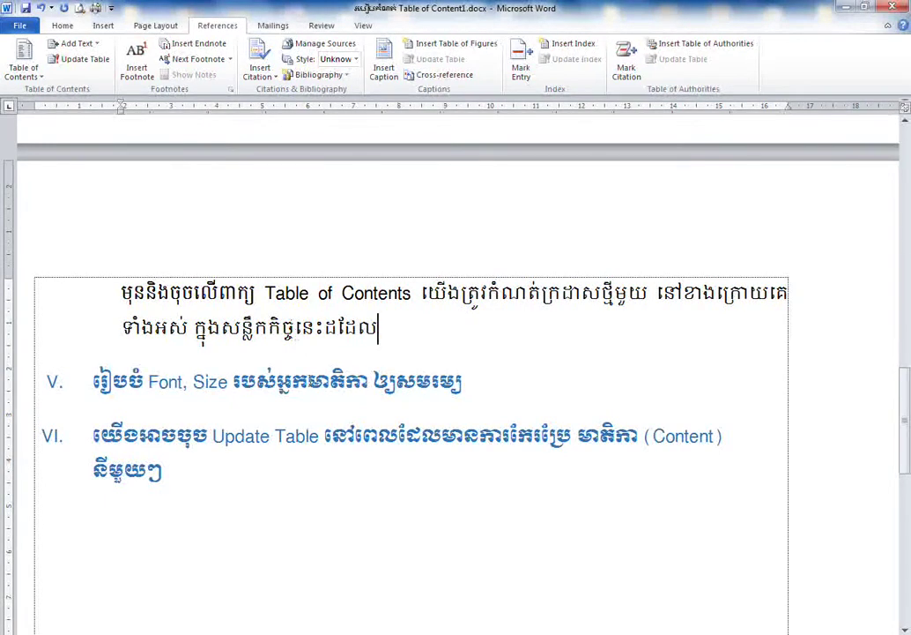
# Mark up the heading IV steps and the new-page note with pen annotations
pyautogui.moveTo(106, 275)
pyautogui.mouseDown()
pyautogui.moveTo(261, 253)
pyautogui.moveTo(124, 268)
pyautogui.mouseUp()
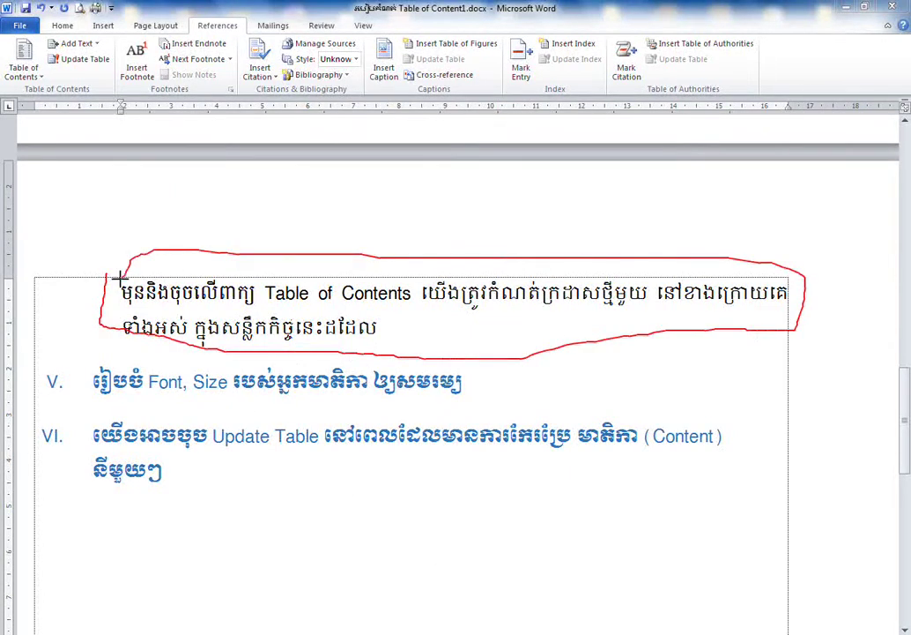
pyautogui.moveTo(368, 355); pyautogui.dragTo(386, 353)
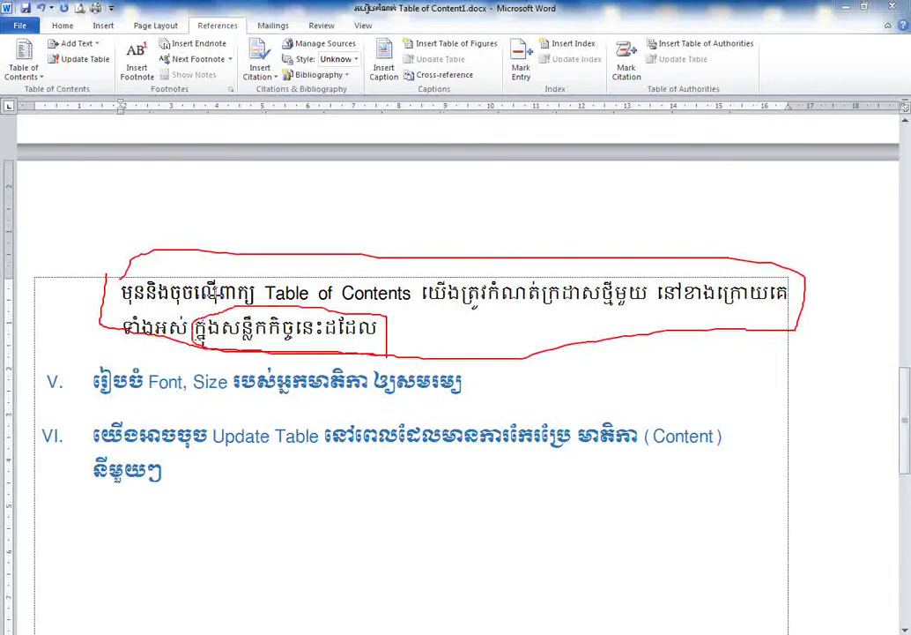
pyautogui.moveTo(101, 207)
pyautogui.mouseDown()
pyautogui.moveTo(762, 452)
pyautogui.moveTo(179, 549)
pyautogui.moveTo(305, 45)
pyautogui.moveTo(549, 454)
pyautogui.moveTo(473, 462)
pyautogui.mouseUp()
pyautogui.press('Escape')
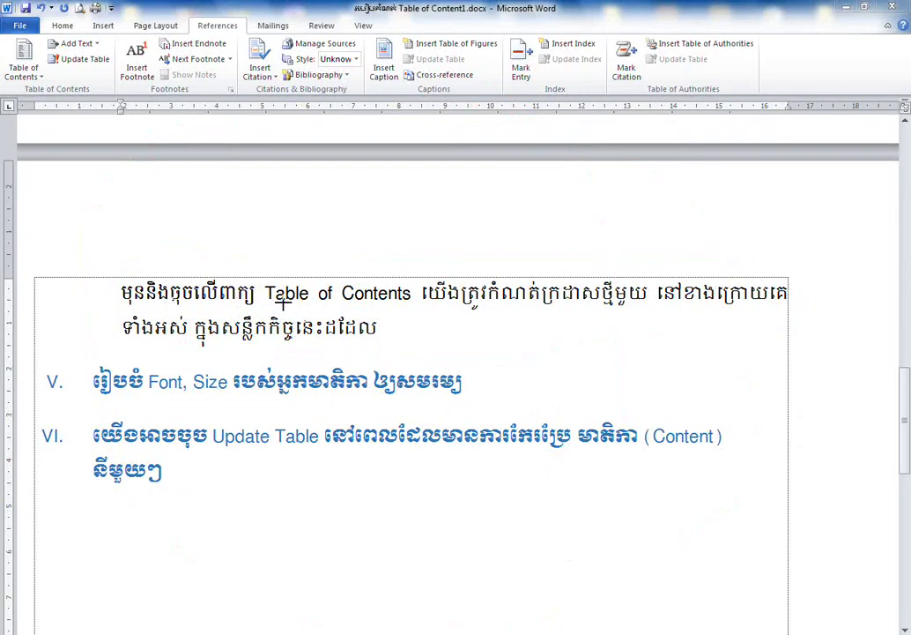
pyautogui.moveTo(523, 303)
pyautogui.mouseDown()
pyautogui.moveTo(545, 274)
pyautogui.moveTo(459, 322)
pyautogui.mouseUp()
pyautogui.moveTo(680, 305)
pyautogui.mouseDown()
pyautogui.moveTo(785, 292)
pyautogui.moveTo(743, 264)
pyautogui.moveTo(661, 322)
pyautogui.mouseUp()
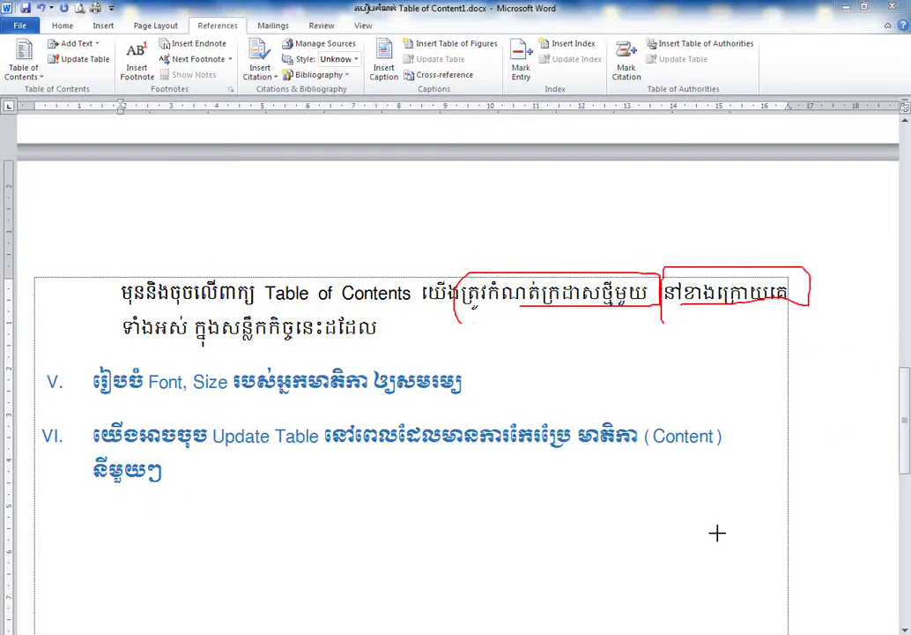
pyautogui.press('Escape')
pyautogui.moveTo(894, 481); pyautogui.dragTo(905, 480)
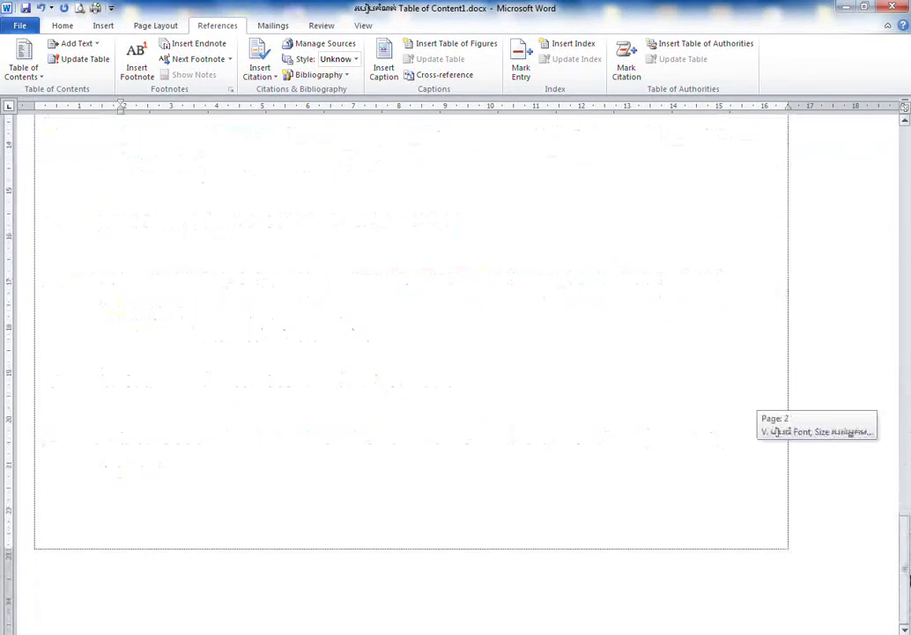
pyautogui.moveTo(776, 431); pyautogui.dragTo(491, 424)
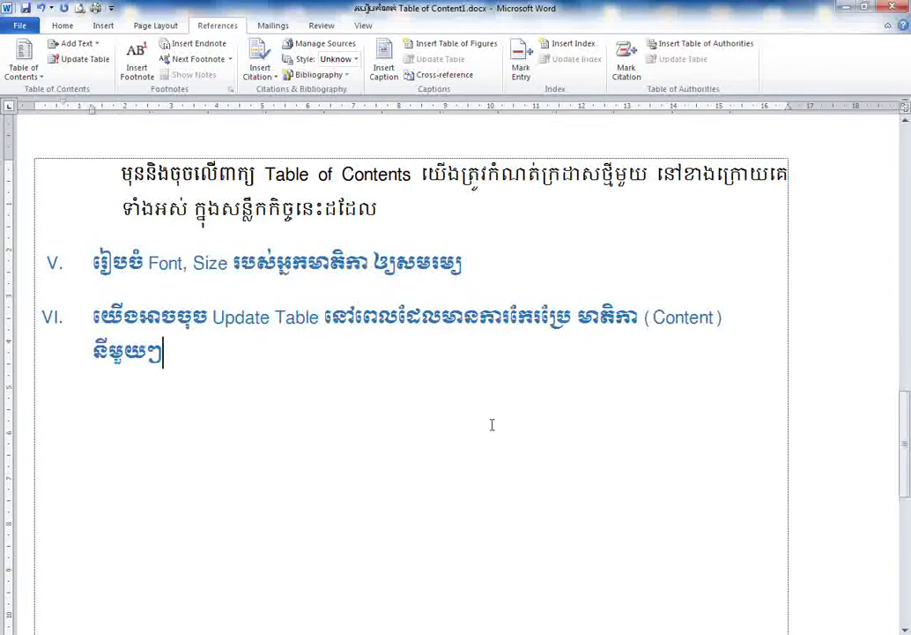
# Insert a page break after item VI and remove the 'VII.' numbering on the new page
pyautogui.hotkey('ctrl', 'Return')
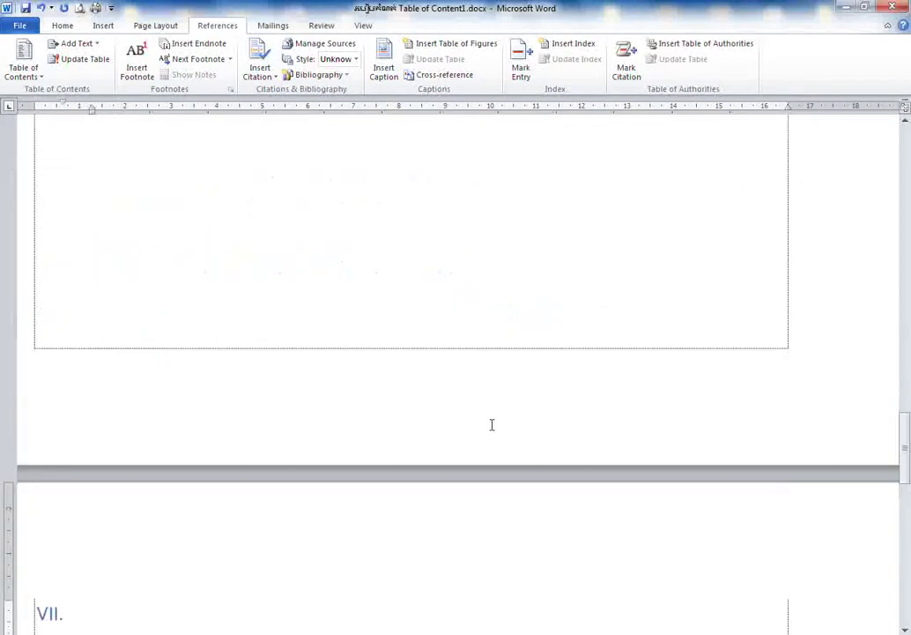
pyautogui.press('BackSpace')
pyautogui.scroll(-5, 492, 415)
pyautogui.scroll(-1, 492, 403)
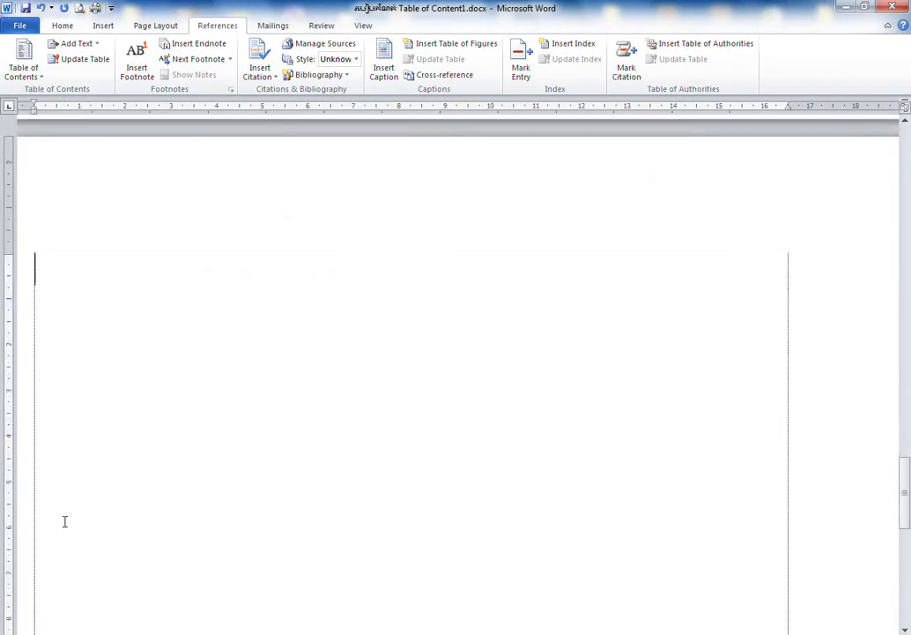
pyautogui.scroll(5, 395, 405)
pyautogui.scroll(-5, 395, 415)
# Insert the first automatic table of contents on the new final page
pyautogui.moveTo(905, 508); pyautogui.dragTo(906, 299)
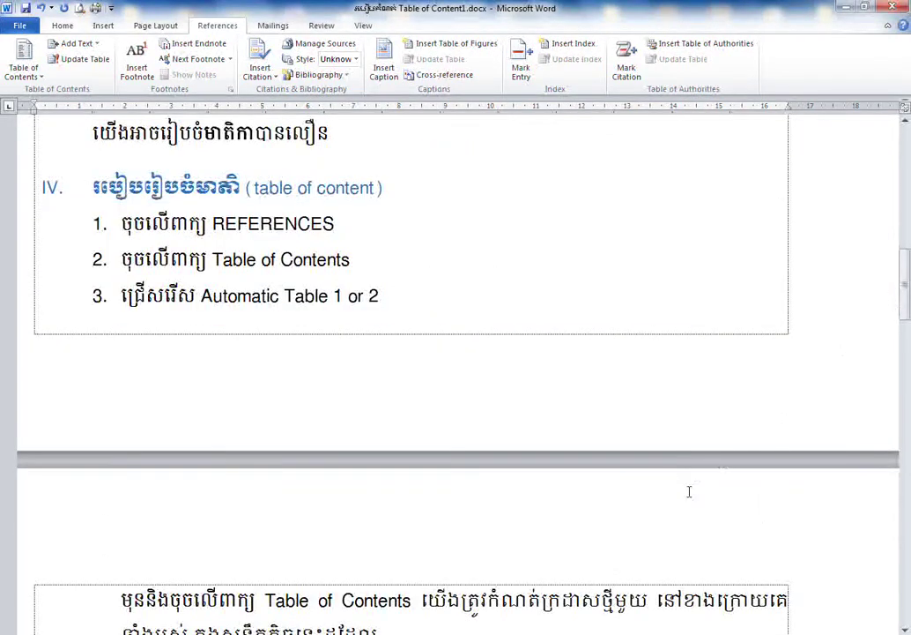
pyautogui.moveTo(345, 225); pyautogui.dragTo(357, 217)
pyautogui.moveTo(356, 261); pyautogui.dragTo(372, 255)
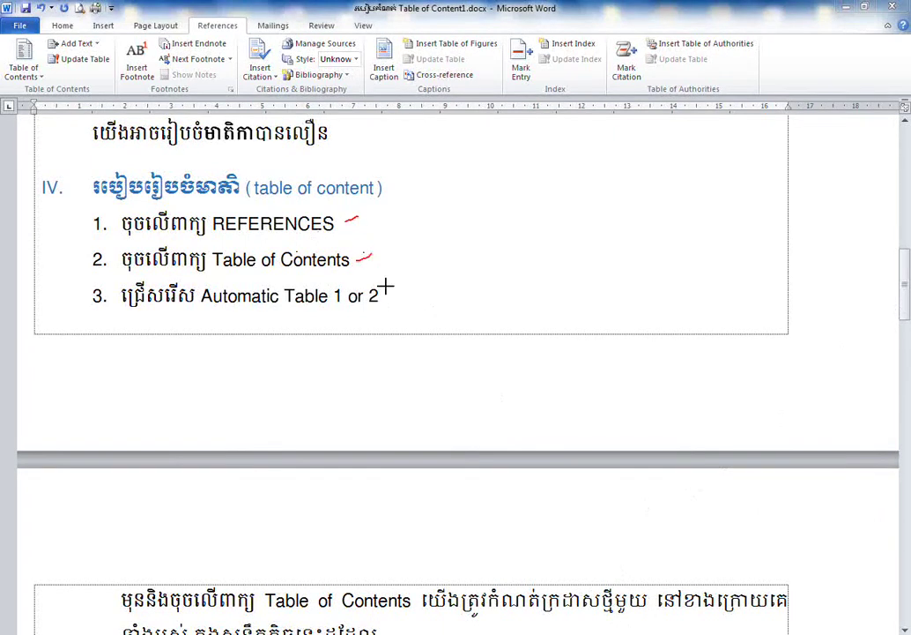
pyautogui.moveTo(386, 299); pyautogui.dragTo(402, 291)
pyautogui.press('Escape')
pyautogui.moveTo(904, 287); pyautogui.dragTo(905, 481)
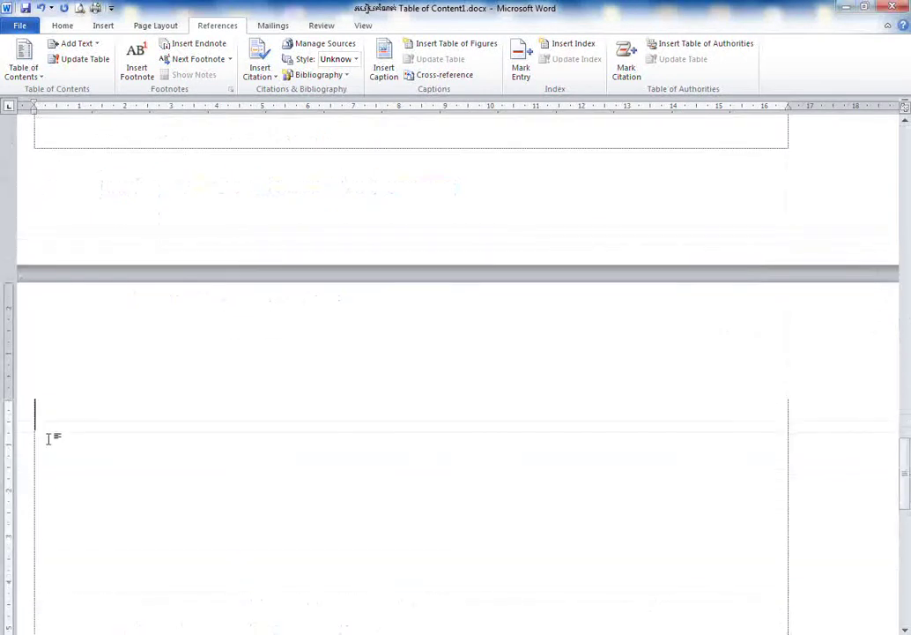
pyautogui.click(24, 71)
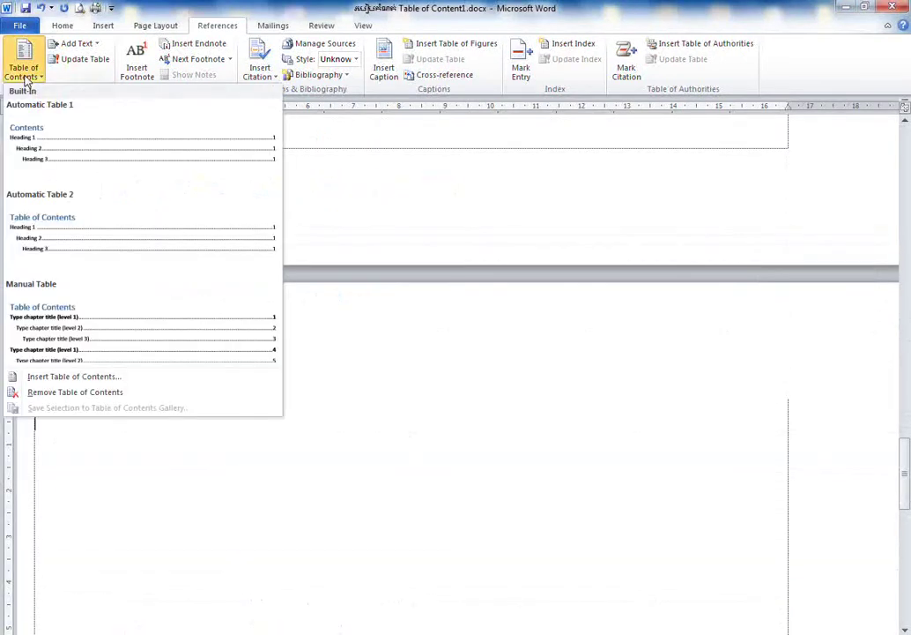
pyautogui.click(68, 170)
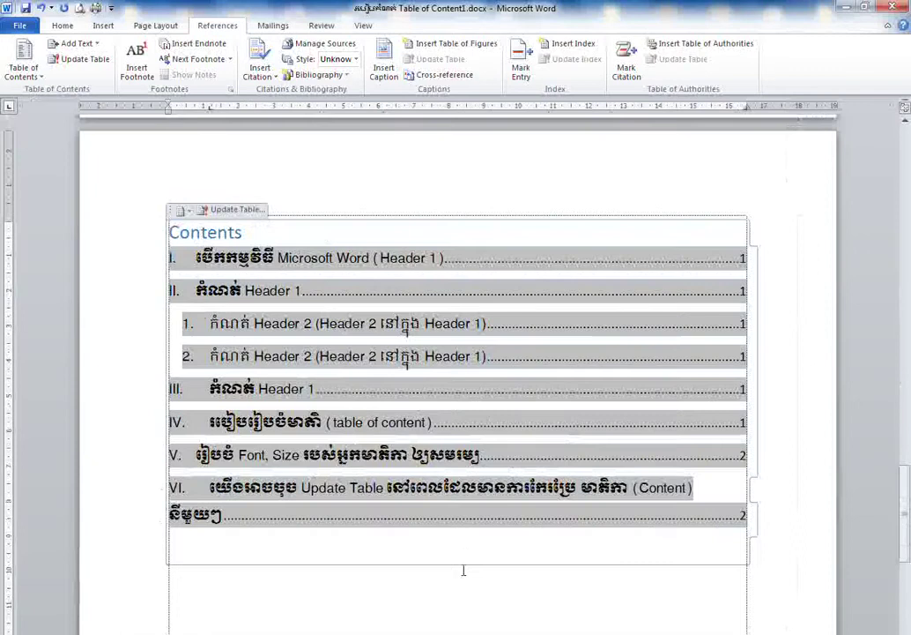
pyautogui.click(463, 571)
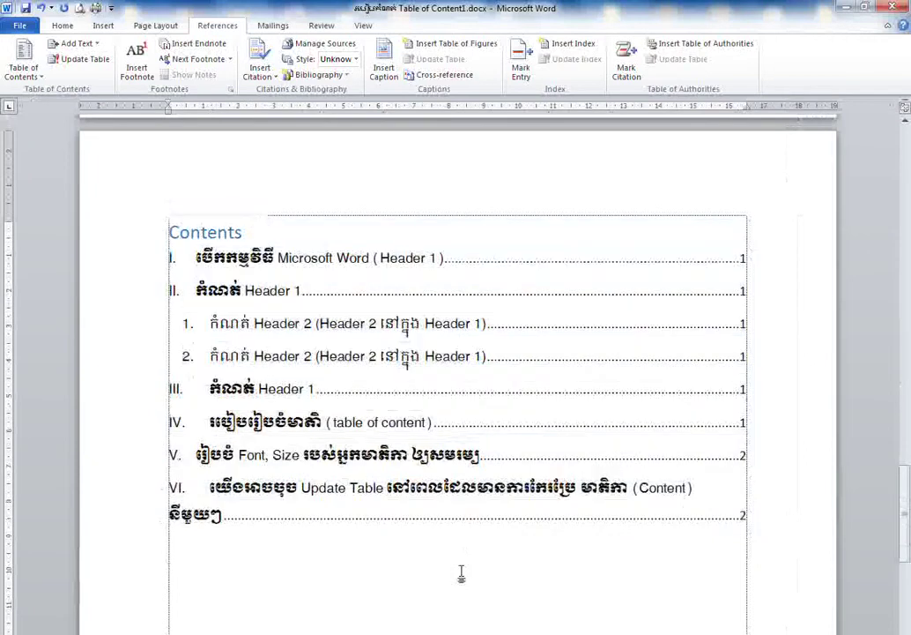
# Circle headings V and VI and the new Contents table in red
pyautogui.scroll(3, 461, 573)
pyautogui.scroll(3, 461, 573)
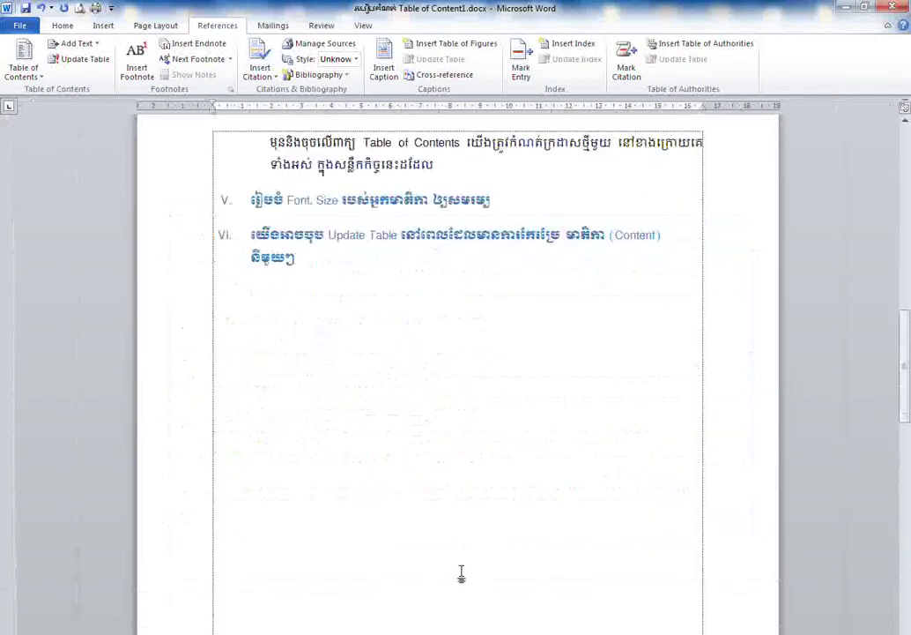
pyautogui.scroll(3, 461, 573)
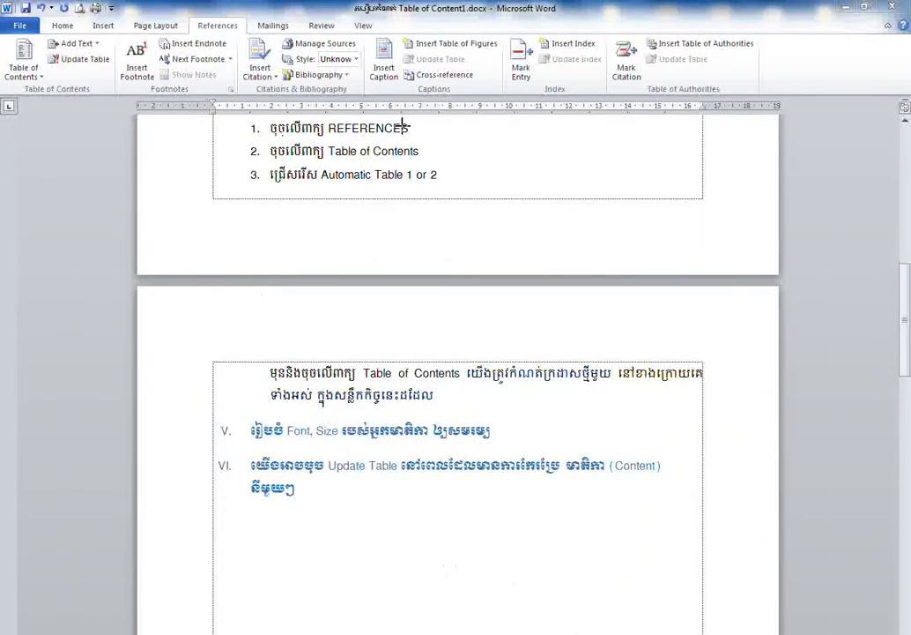
pyautogui.moveTo(201, 502)
pyautogui.mouseDown()
pyautogui.moveTo(490, 417)
pyautogui.moveTo(407, 424)
pyautogui.mouseUp()
pyautogui.scroll(-10, 481, 465)
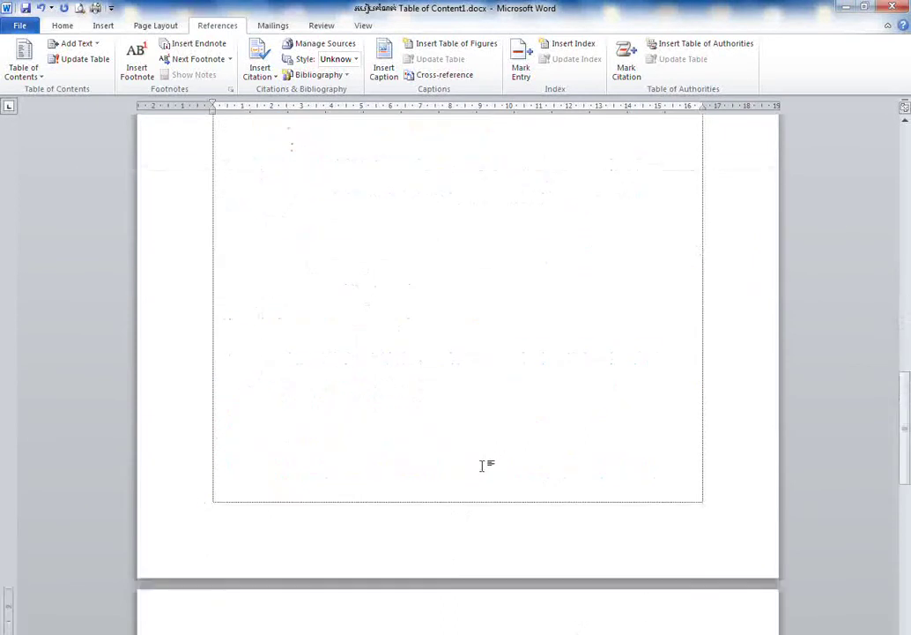
pyautogui.scroll(-5, 481, 465)
pyautogui.scroll(-3, 430, 454)
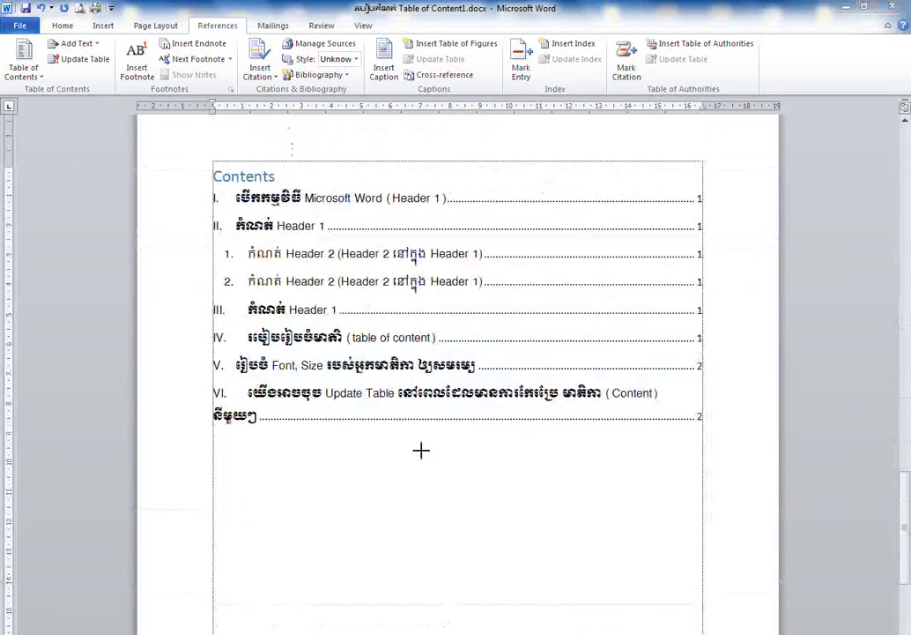
pyautogui.moveTo(168, 211); pyautogui.dragTo(151, 258)
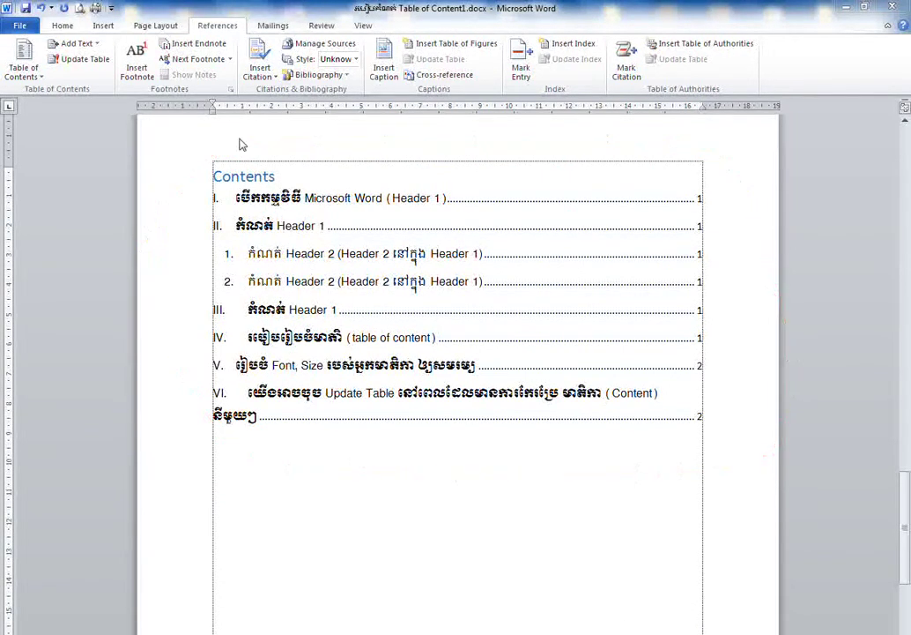
# Center the 'Contents' heading, replace it with មាតិកា, and set it in Khmer OS Muol
pyautogui.click(256, 174)
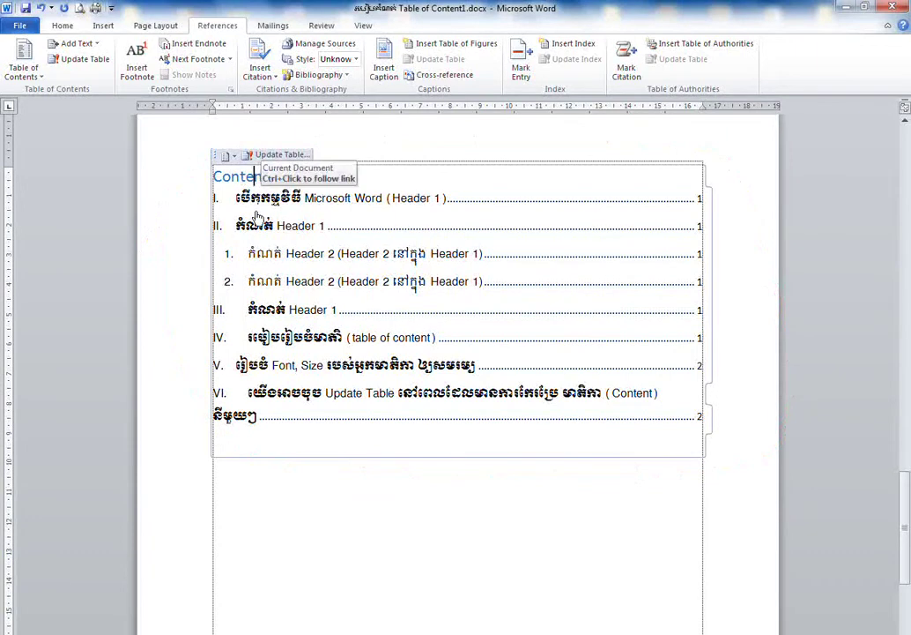
pyautogui.hotkey('ctrl', 'e')
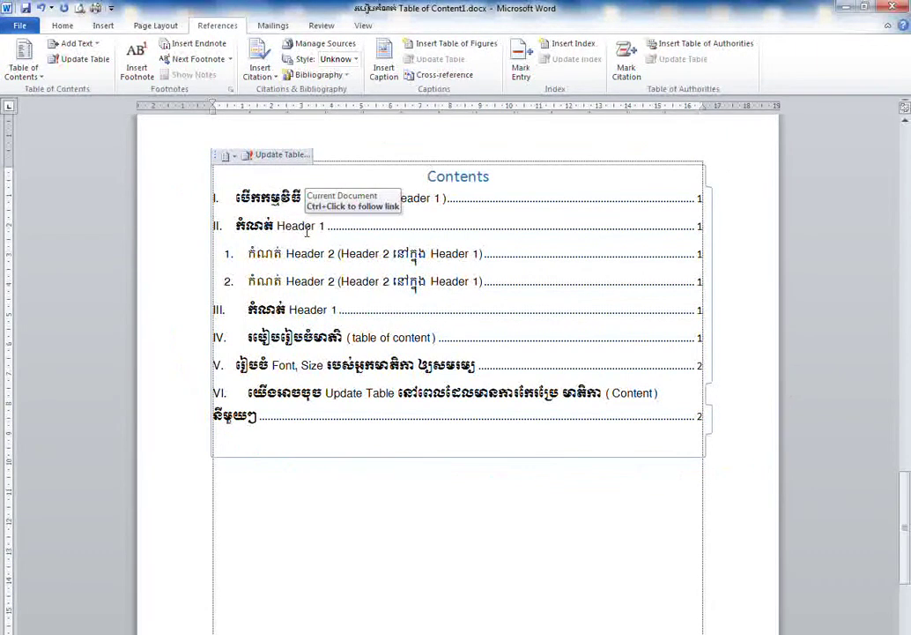
pyautogui.hotkey('shift', 'End')
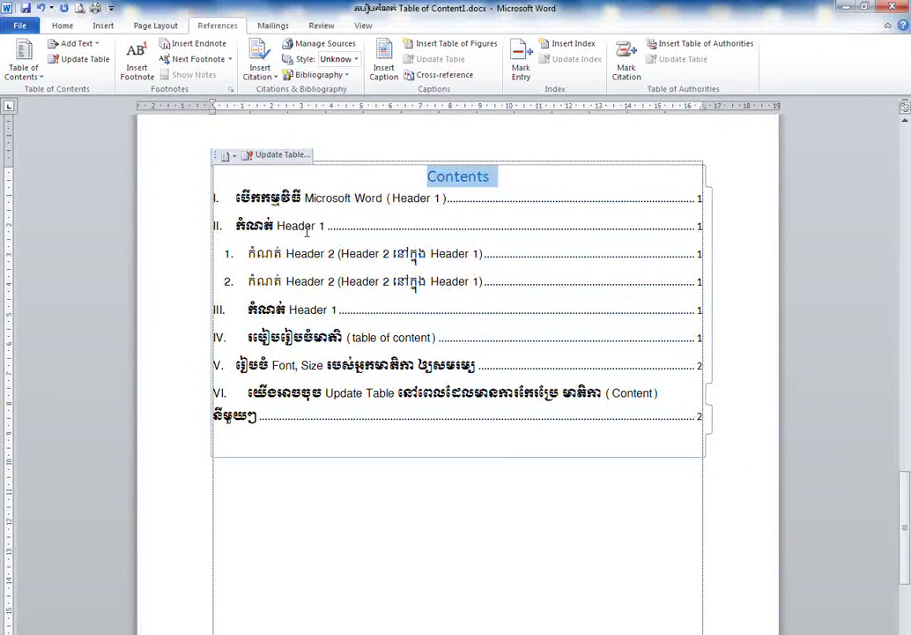
pyautogui.write('មាតិកា')
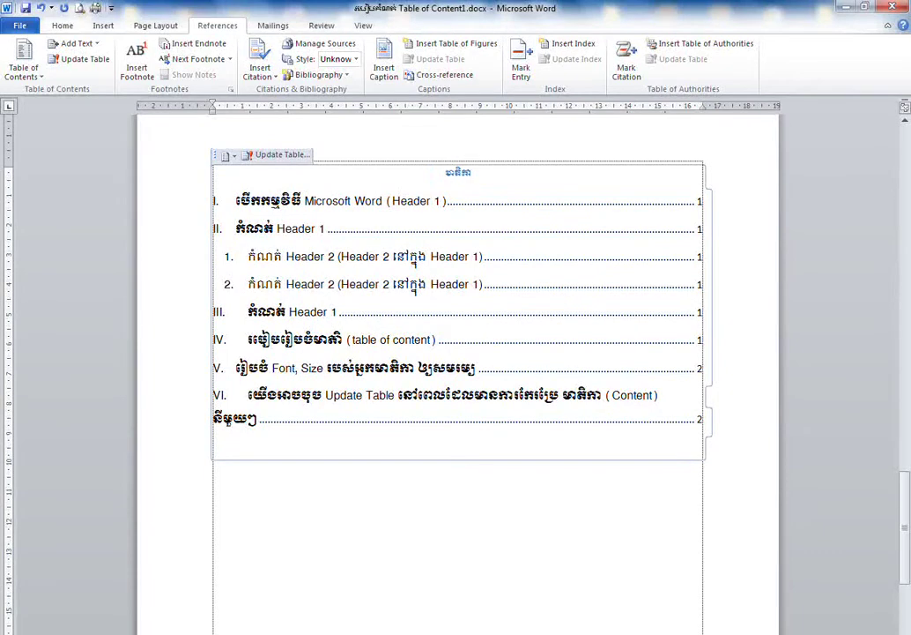
pyautogui.hotkey('shift', 'Home')
pyautogui.click(62, 26)
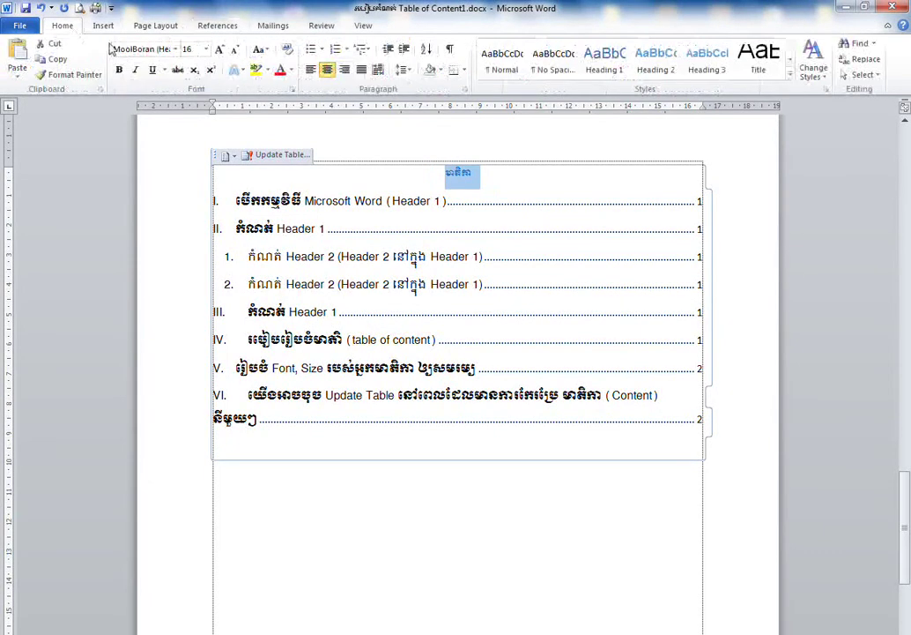
pyautogui.click(175, 50)
pyautogui.click(169, 162)
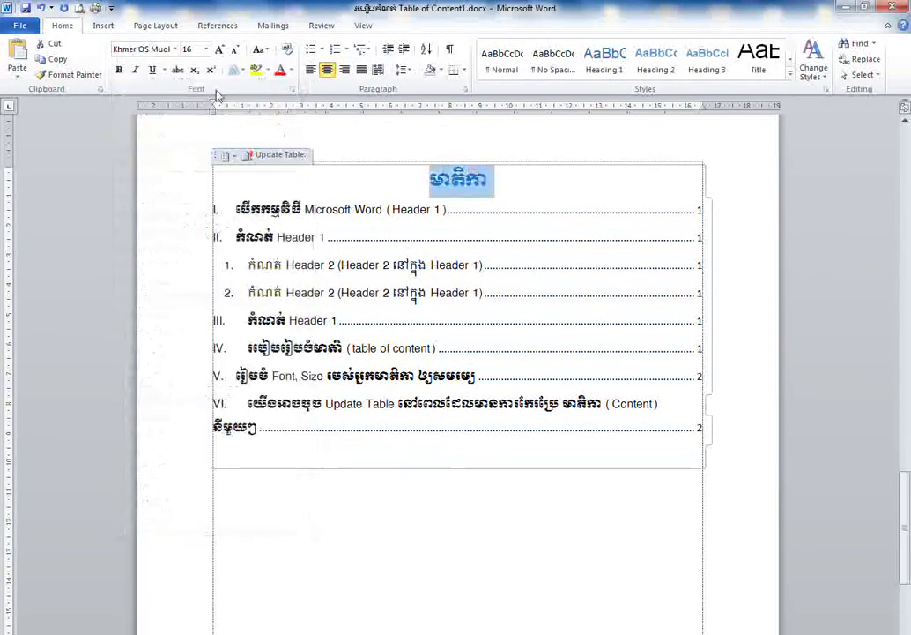
pyautogui.click(372, 208)
pyautogui.click(581, 567)
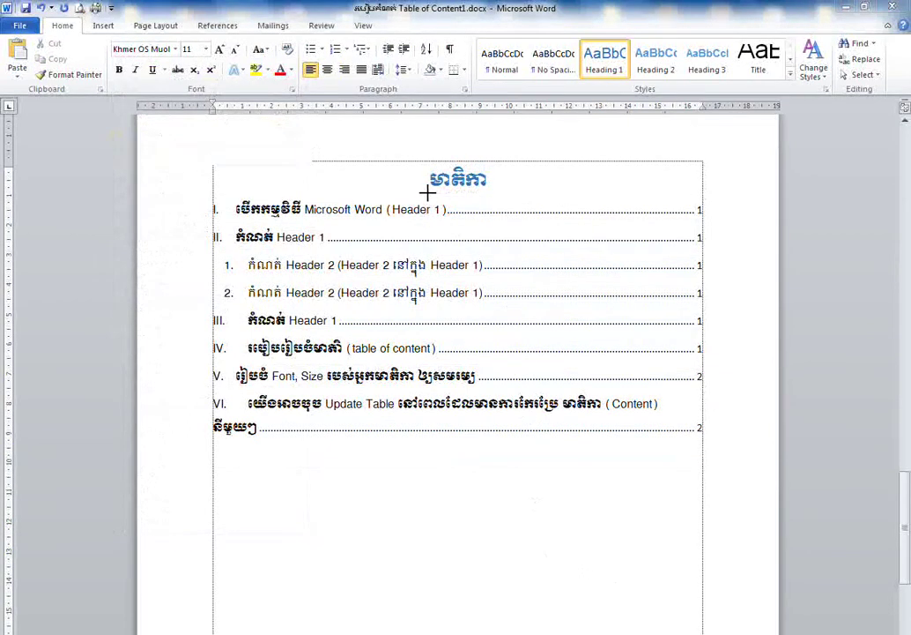
pyautogui.moveTo(215, 220)
pyautogui.mouseDown()
pyautogui.moveTo(716, 226)
pyautogui.moveTo(652, 197)
pyautogui.moveTo(275, 189)
pyautogui.moveTo(205, 210)
pyautogui.moveTo(222, 231)
pyautogui.mouseUp()
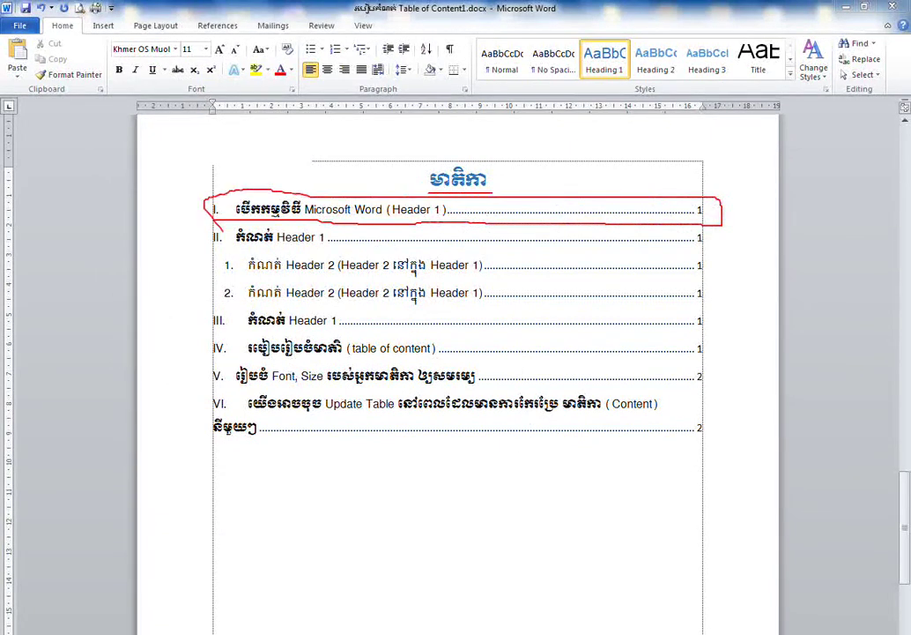
pyautogui.press('Escape')
pyautogui.moveTo(905, 522); pyautogui.dragTo(903, 168)
pyautogui.moveTo(216, 300)
pyautogui.mouseDown()
pyautogui.moveTo(467, 289)
pyautogui.moveTo(234, 291)
pyautogui.moveTo(220, 300)
pyautogui.mouseUp()
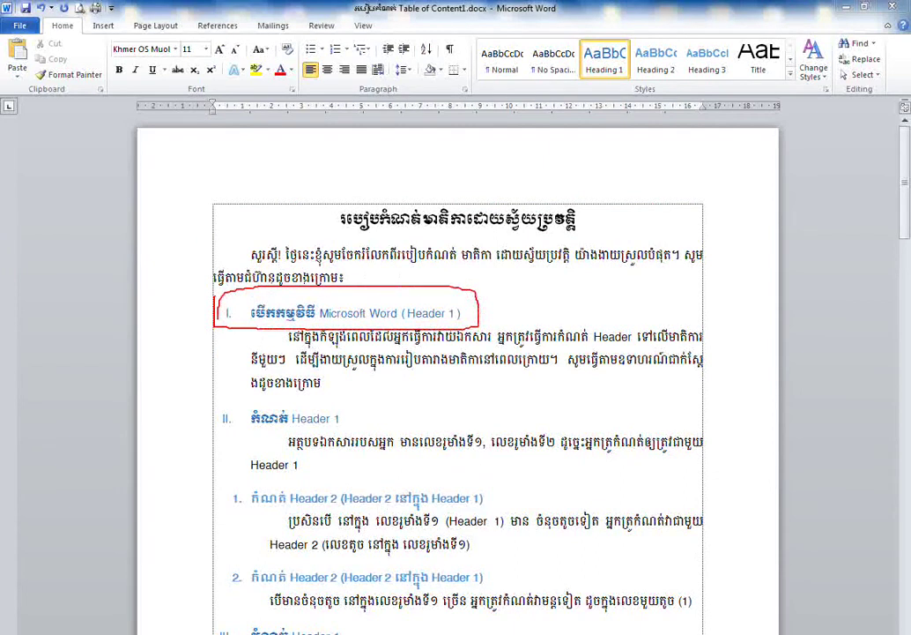
pyautogui.press('Escape')
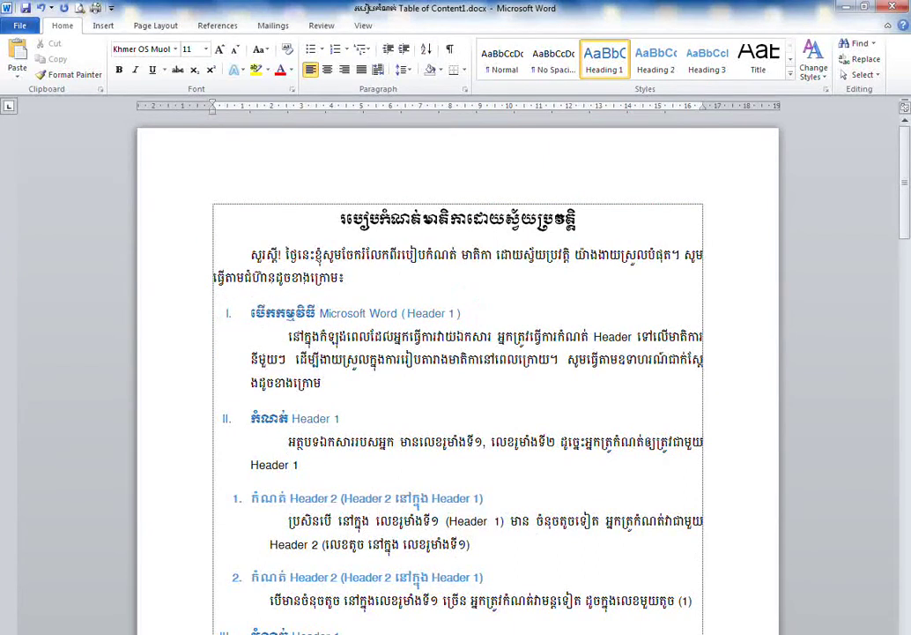
pyautogui.moveTo(219, 388); pyautogui.dragTo(215, 401)
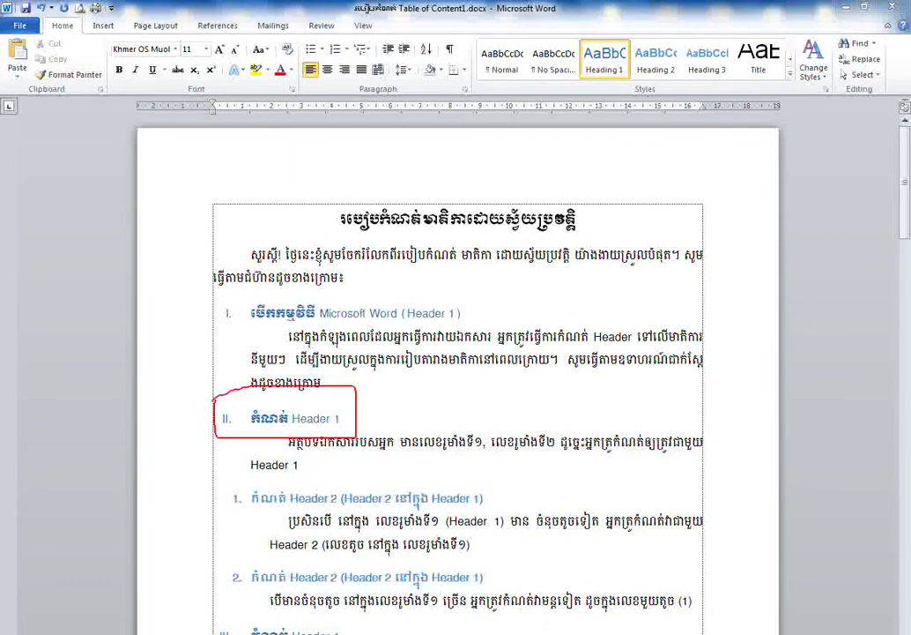
pyautogui.press('Escape')
pyautogui.moveTo(906, 157); pyautogui.dragTo(908, 529)
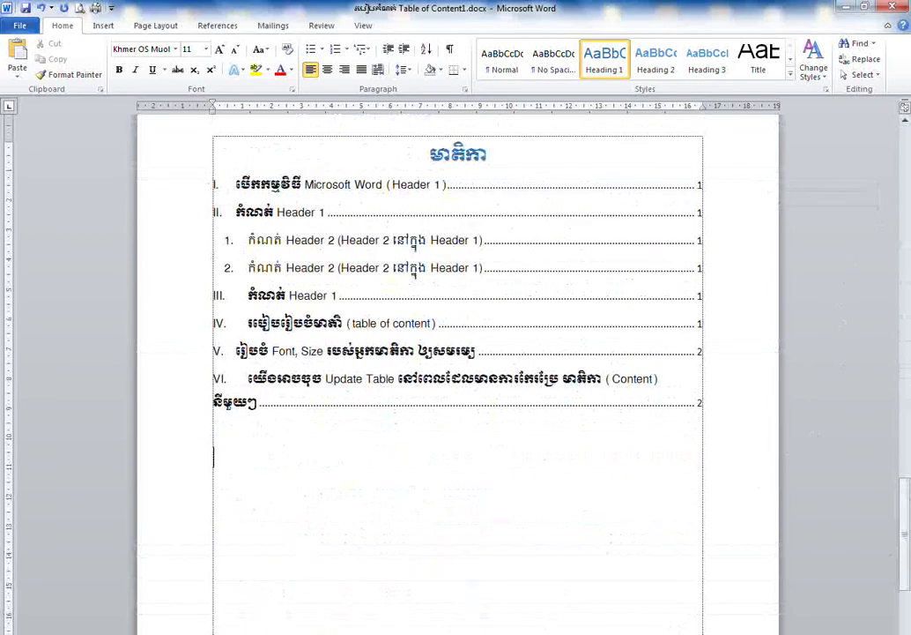
pyautogui.moveTo(198, 228); pyautogui.dragTo(702, 228)
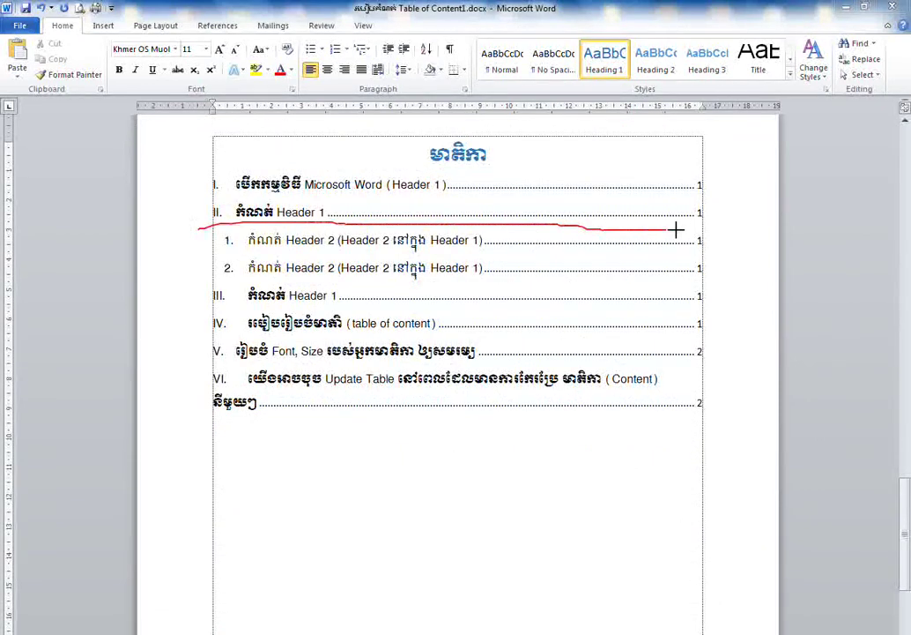
pyautogui.press('Escape')
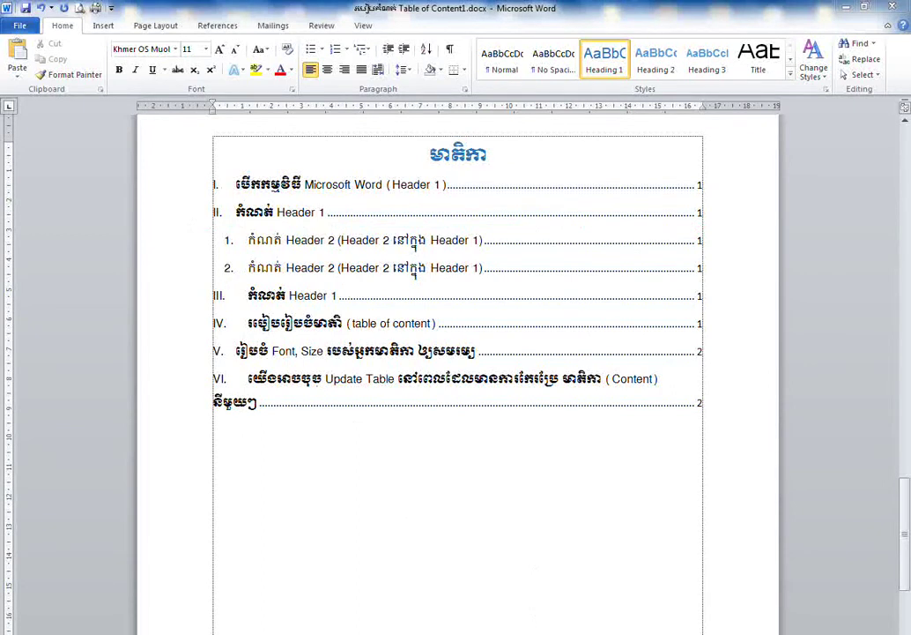
pyautogui.moveTo(217, 248); pyautogui.dragTo(392, 255)
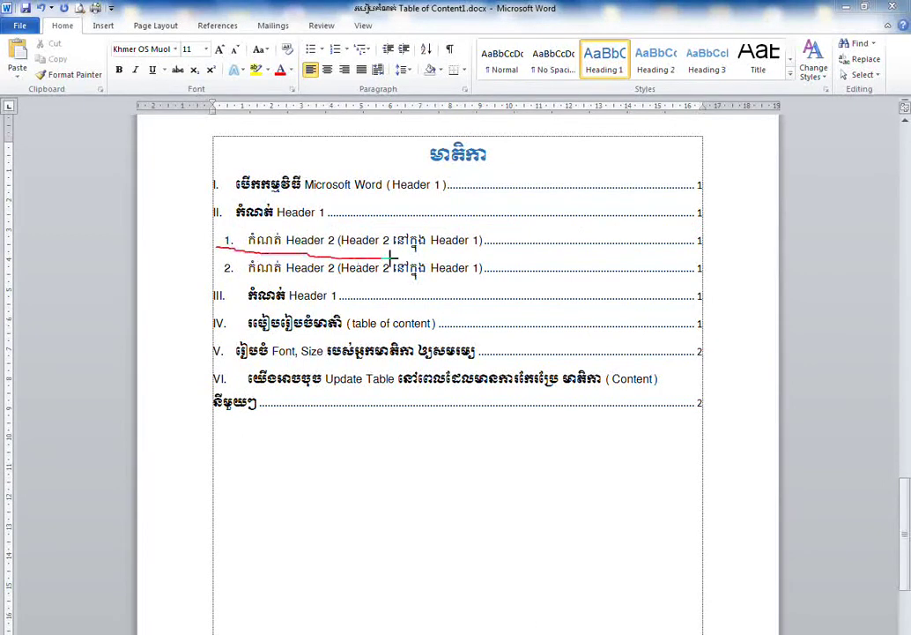
pyautogui.moveTo(215, 276); pyautogui.dragTo(438, 281)
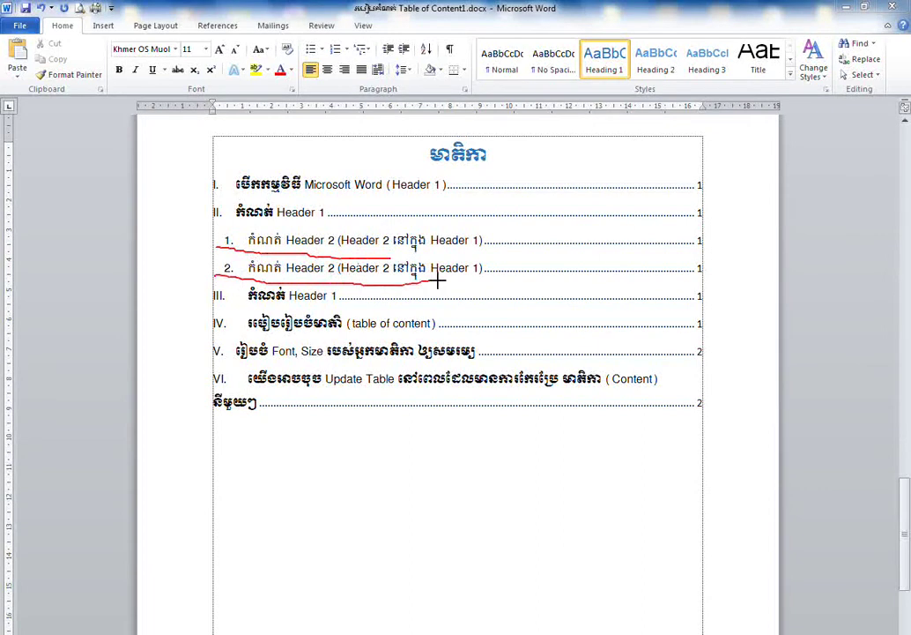
pyautogui.moveTo(687, 238); pyautogui.dragTo(705, 246)
pyautogui.moveTo(908, 520)
pyautogui.mouseDown()
pyautogui.moveTo(905, 329)
pyautogui.moveTo(886, 196)
pyautogui.mouseUp()
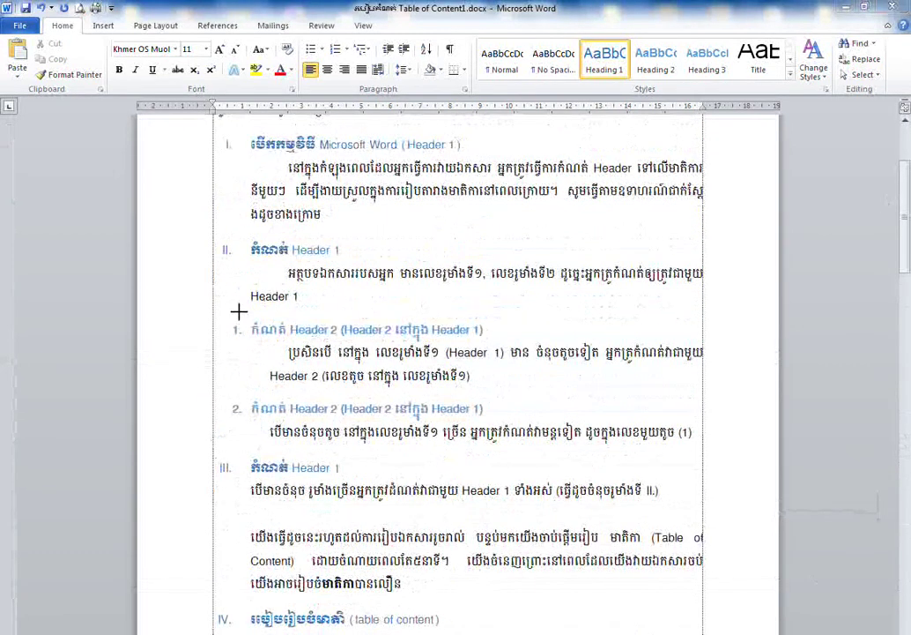
pyautogui.moveTo(227, 313)
pyautogui.mouseDown()
pyautogui.moveTo(271, 343)
pyautogui.moveTo(427, 311)
pyautogui.mouseUp()
pyautogui.moveTo(221, 391)
pyautogui.mouseDown()
pyautogui.moveTo(458, 426)
pyautogui.moveTo(501, 393)
pyautogui.mouseUp()
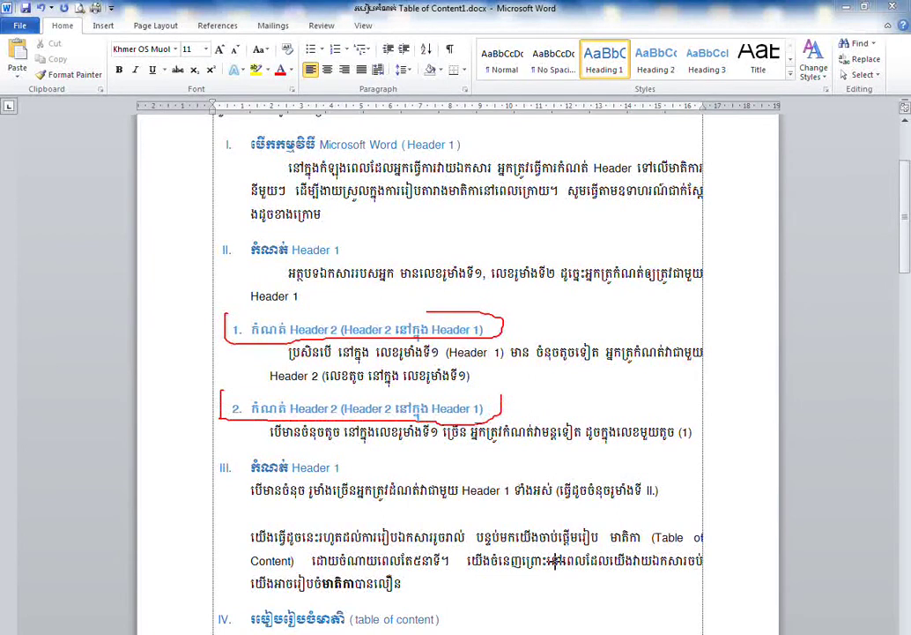
pyautogui.moveTo(905, 220)
pyautogui.mouseDown()
pyautogui.moveTo(906, 564)
pyautogui.moveTo(906, 547)
pyautogui.mouseUp()
# Shrink contents entry VI to 10 pt so it fits on a single line
pyautogui.click(566, 362)
pyautogui.click(515, 496)
pyautogui.click(668, 450)
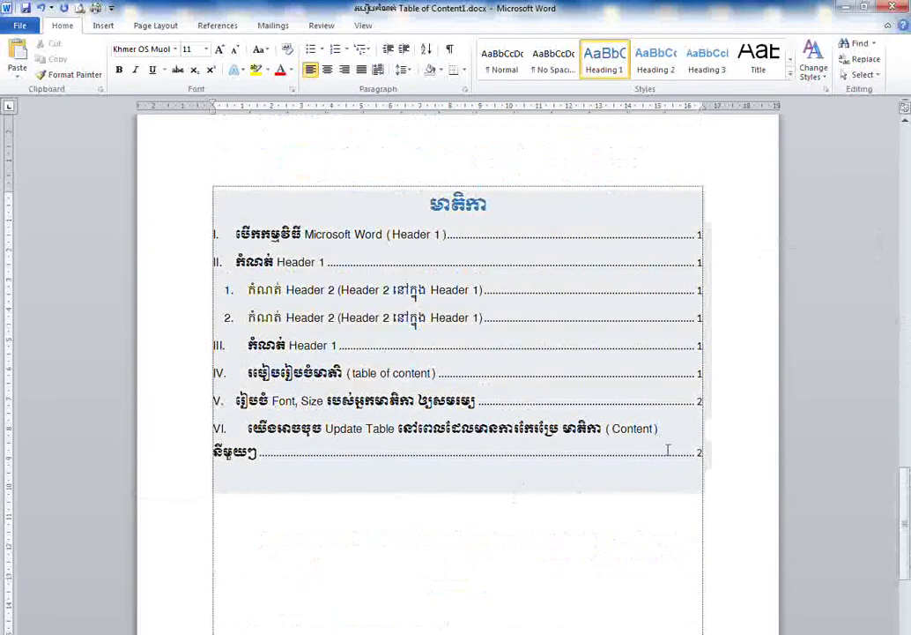
pyautogui.click(668, 450)
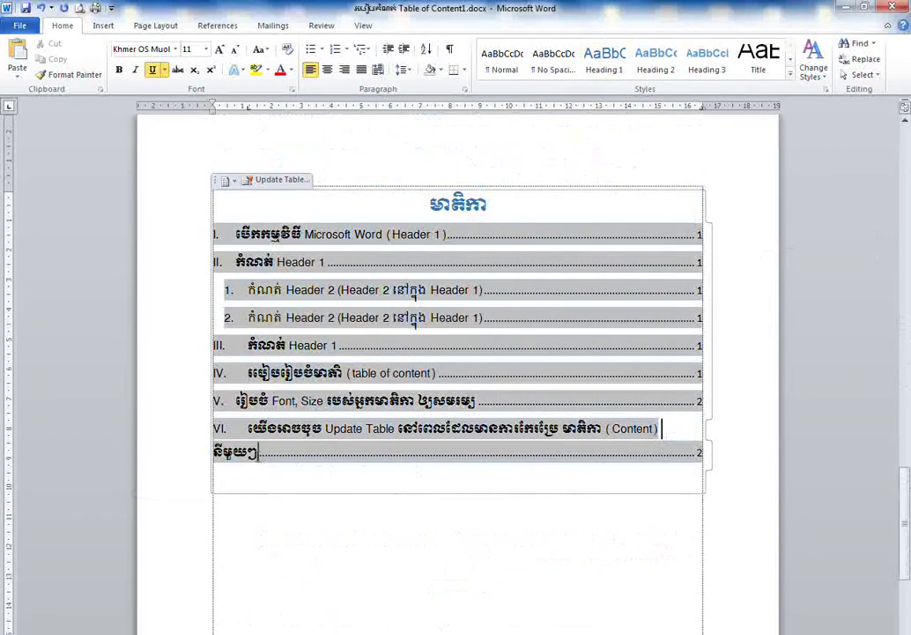
pyautogui.moveTo(248, 429); pyautogui.dragTo(257, 453)
pyautogui.click(236, 51)
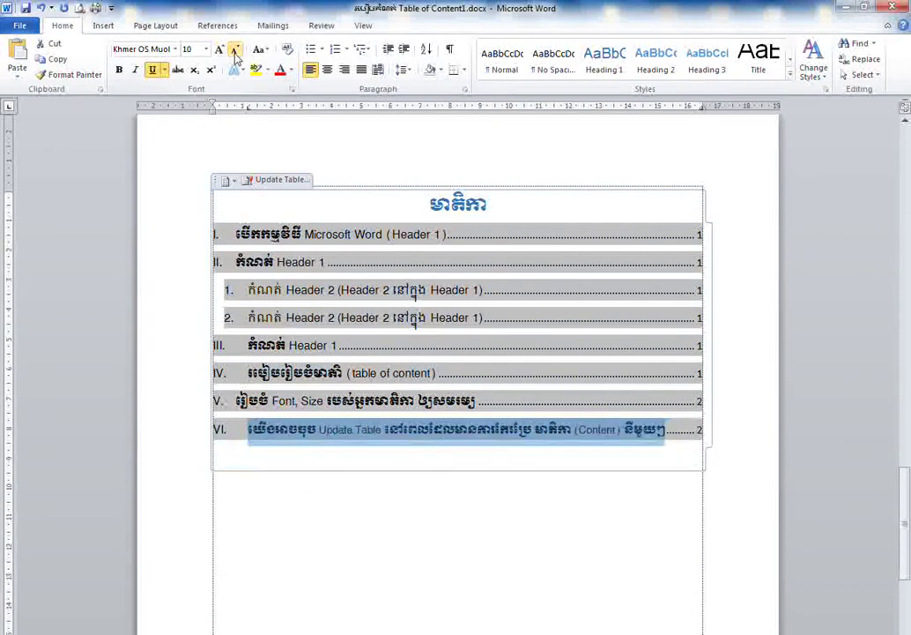
pyautogui.click(629, 506)
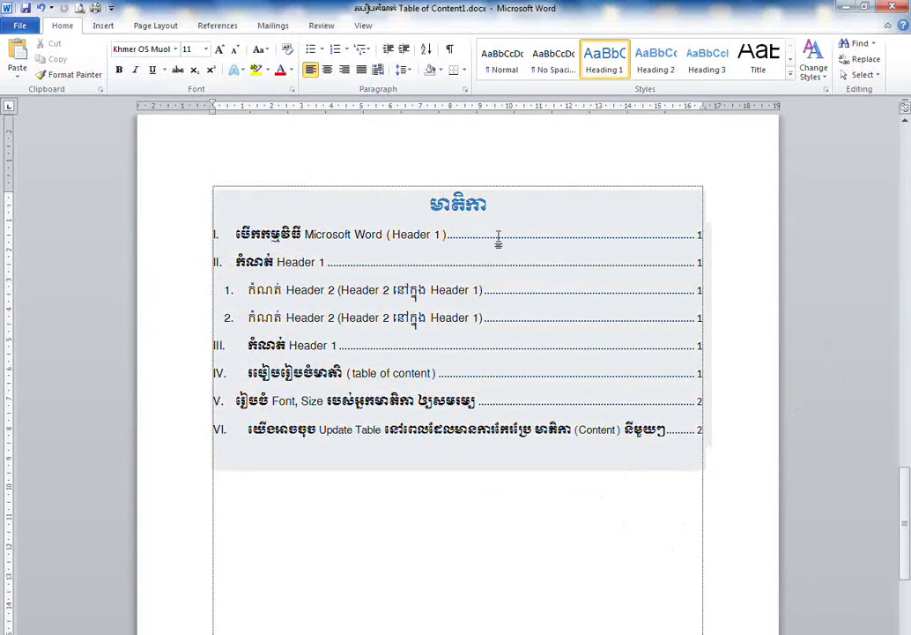
pyautogui.moveTo(904, 379); pyautogui.dragTo(904, 334)
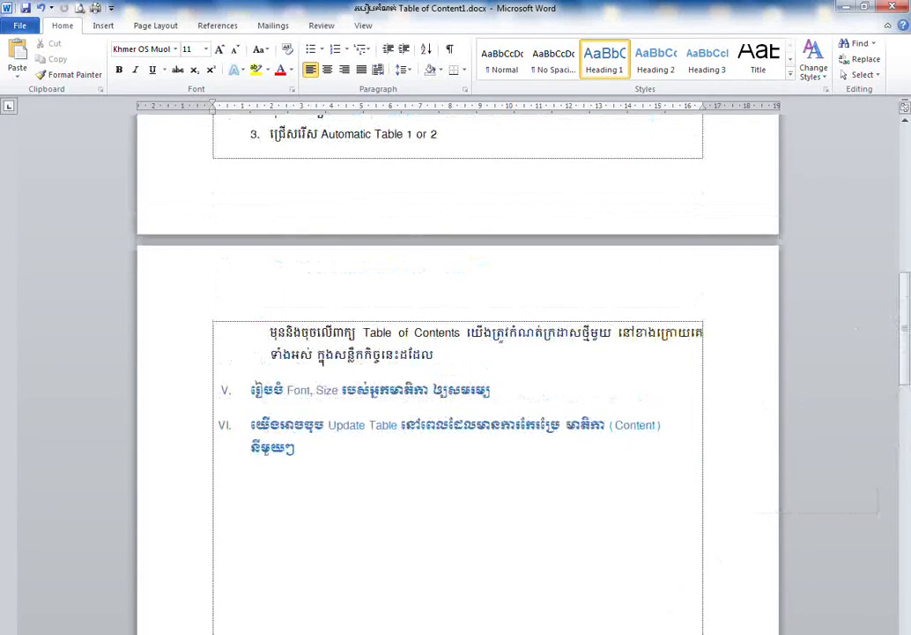
# Mark body headings V and VI and contents entry VI in red, returning to the contents page
pyautogui.moveTo(236, 375)
pyautogui.mouseDown()
pyautogui.moveTo(510, 380)
pyautogui.moveTo(251, 368)
pyautogui.mouseUp()
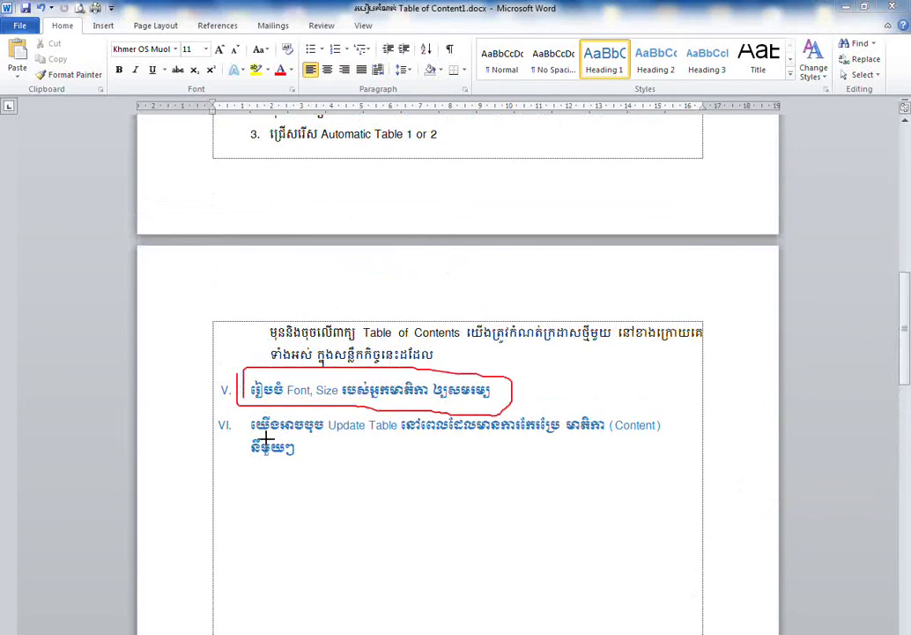
pyautogui.moveTo(246, 417)
pyautogui.mouseDown()
pyautogui.moveTo(247, 459)
pyautogui.moveTo(375, 456)
pyautogui.moveTo(407, 436)
pyautogui.moveTo(310, 409)
pyautogui.moveTo(241, 415)
pyautogui.mouseUp()
pyautogui.moveTo(402, 437); pyautogui.dragTo(659, 437)
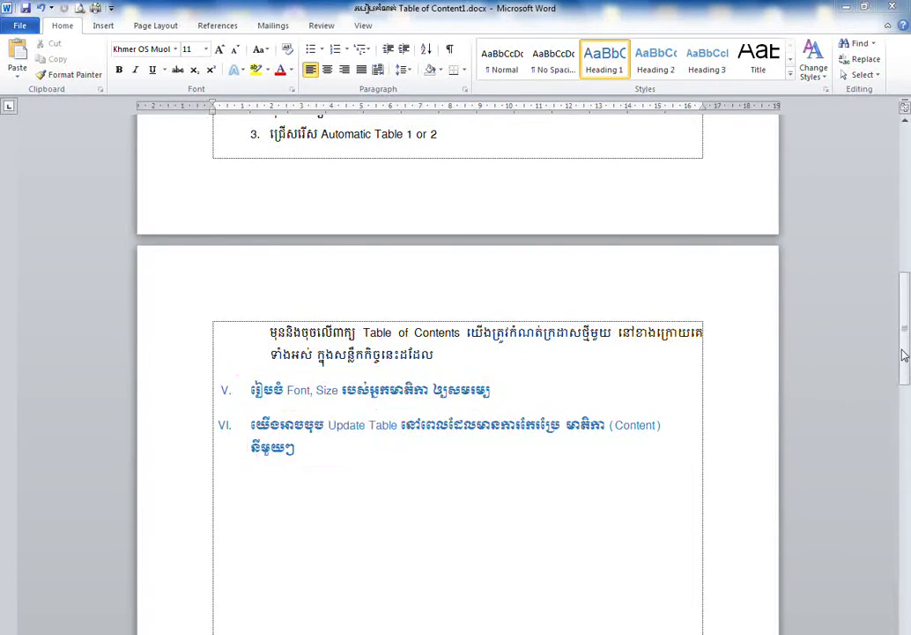
pyautogui.moveTo(904, 355); pyautogui.dragTo(903, 398)
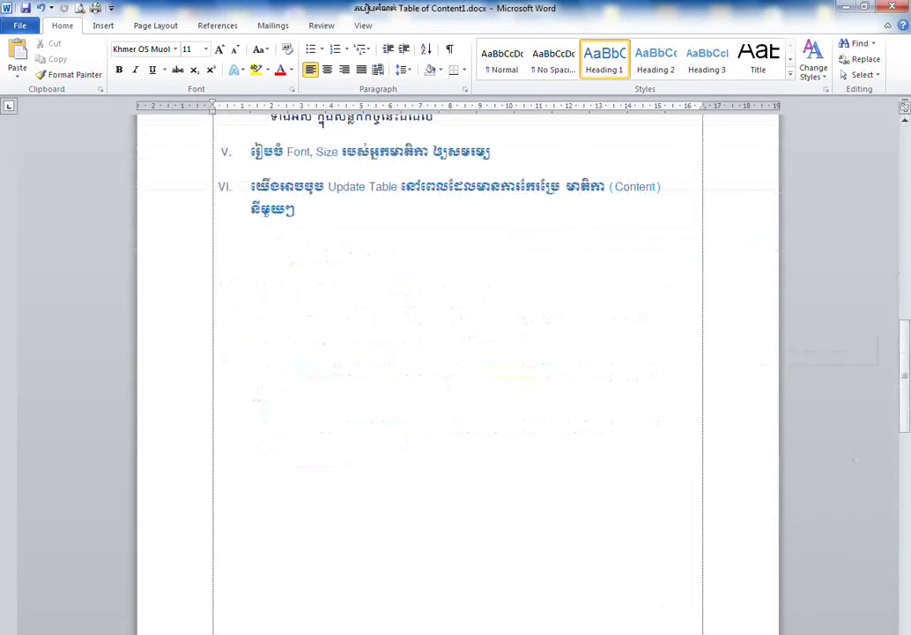
pyautogui.moveTo(318, 184)
pyautogui.mouseDown()
pyautogui.moveTo(397, 197)
pyautogui.moveTo(389, 171)
pyautogui.moveTo(291, 175)
pyautogui.mouseUp()
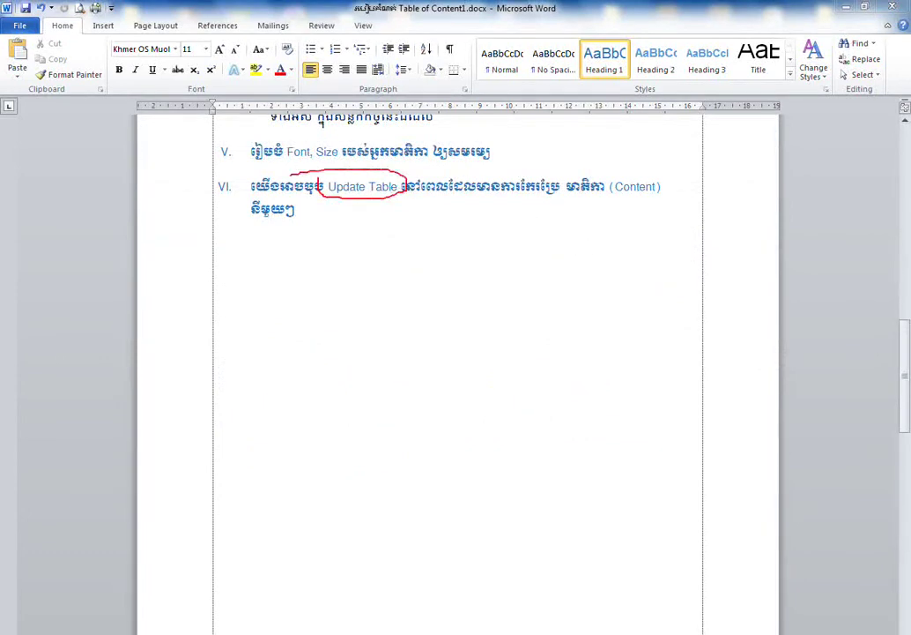
pyautogui.moveTo(903, 382); pyautogui.dragTo(906, 494)
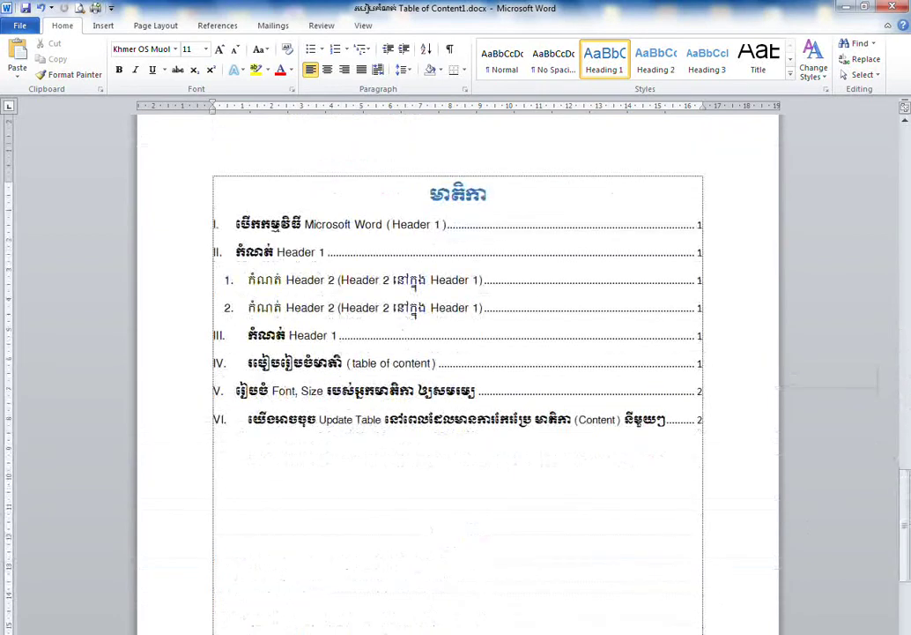
# Select the contents table, paste a copy below item VI, then undo the paste
pyautogui.click(385, 308)
pyautogui.hotkey('ctrl', 'a')
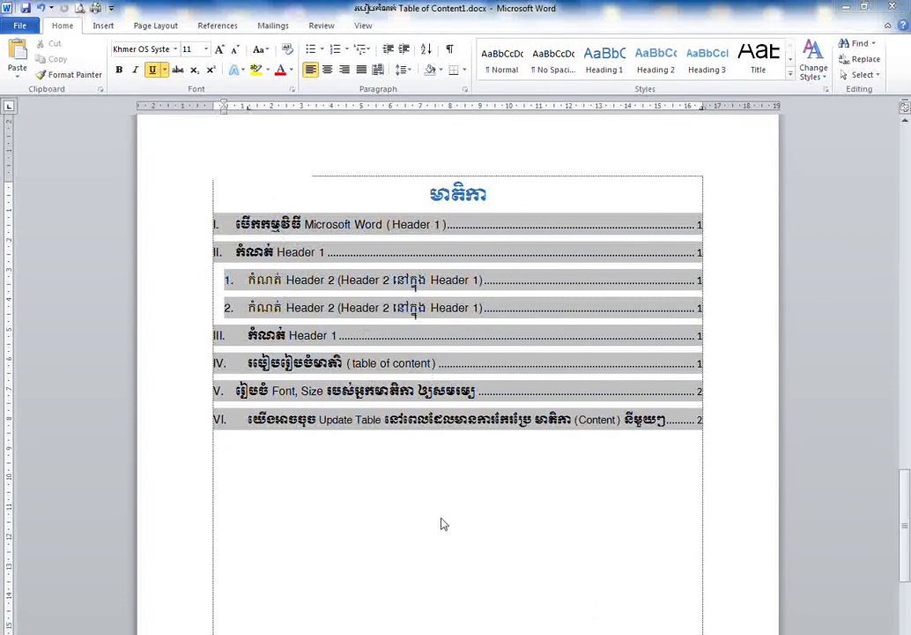
pyautogui.click(311, 249)
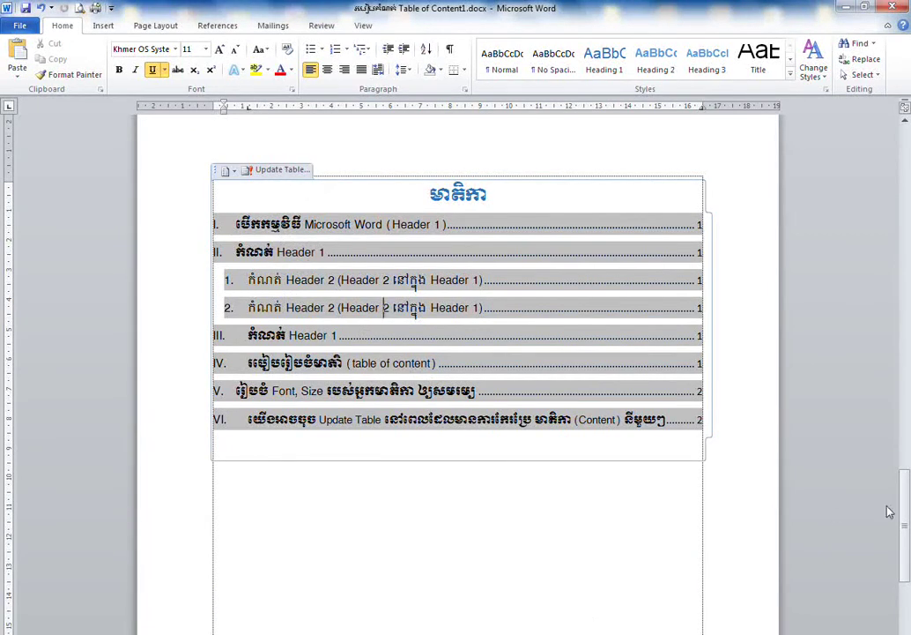
pyautogui.moveTo(888, 511); pyautogui.dragTo(888, 349)
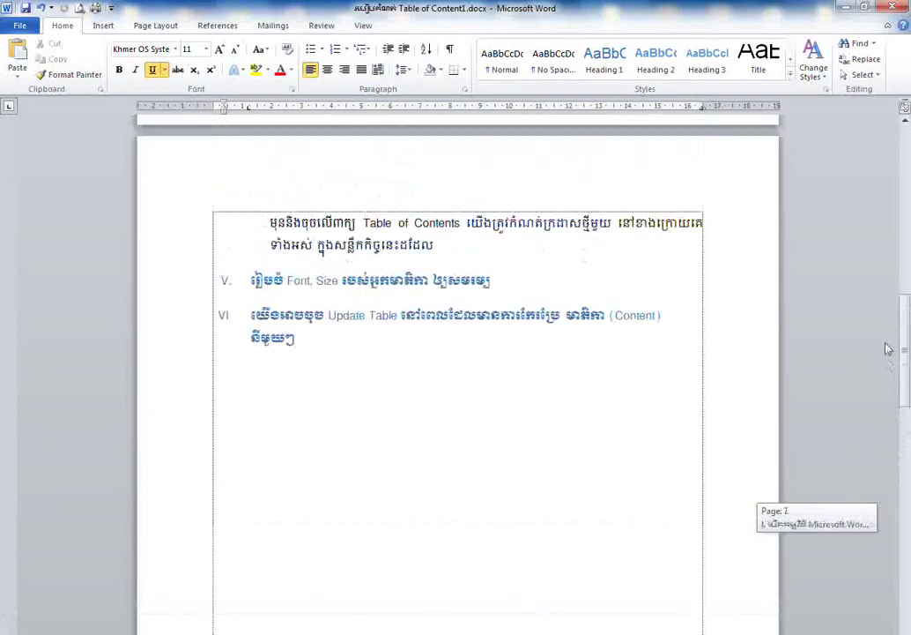
pyautogui.click(401, 370)
pyautogui.hotkey('ctrl', 'v')
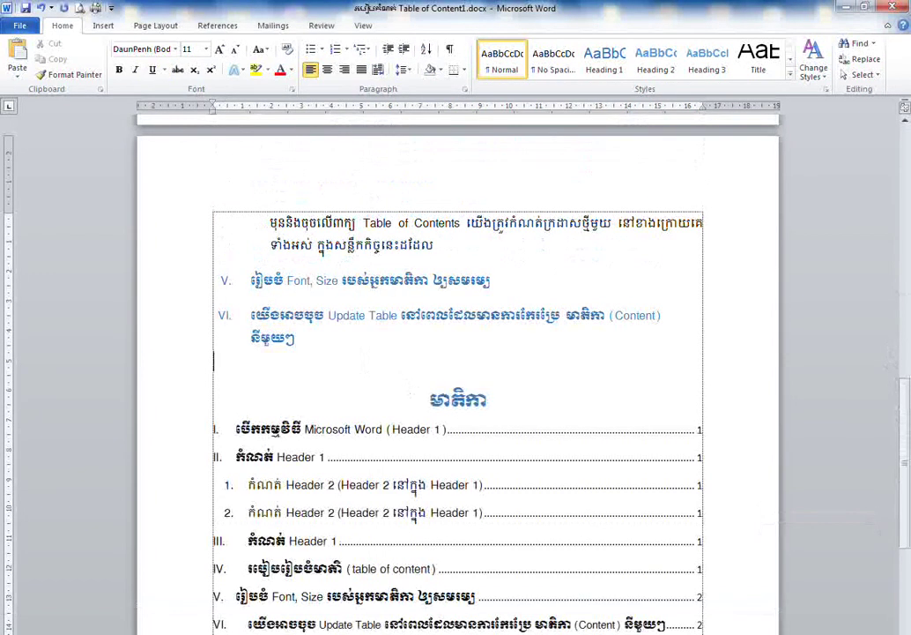
pyautogui.hotkey('ctrl', 'z')
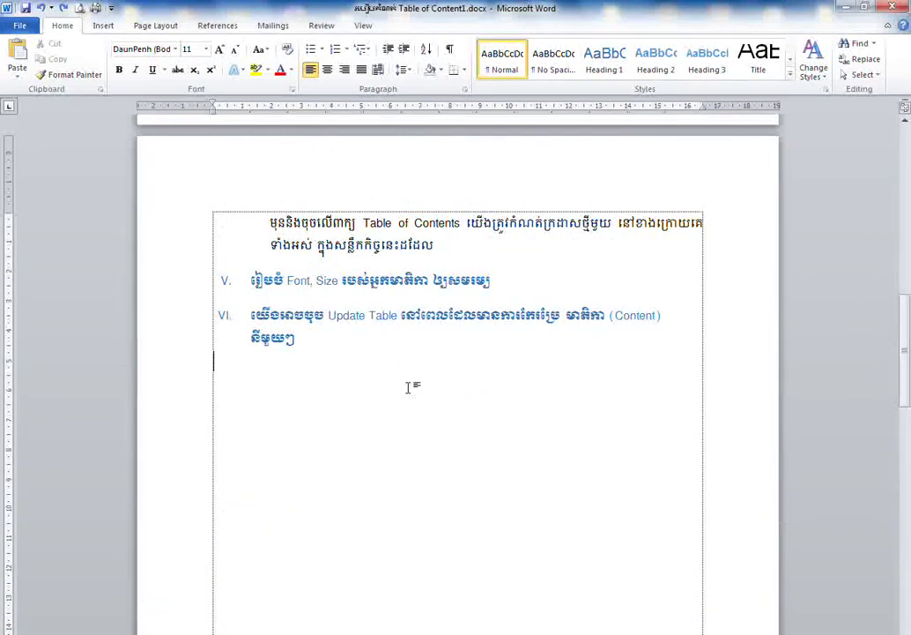
# Type the Khmer note about using Update Table after adding contents or pages, then start 'ឧទាហរណ៍' below
pyautogui.write('ស')
pyautogui.write('ូម')
pyautogui.write('ចុចប')
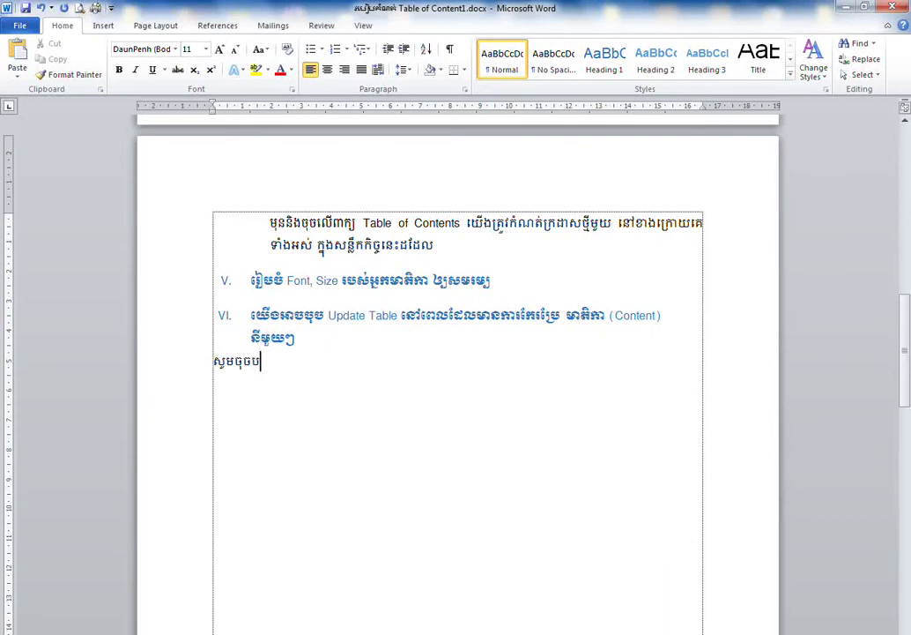
pyautogui.write('ពា')
pyautogui.write(' Update Ta')
pyautogui.write('ble')
pyautogui.hotkey('alt', 'shift')
pyautogui.write('នៅពេល')
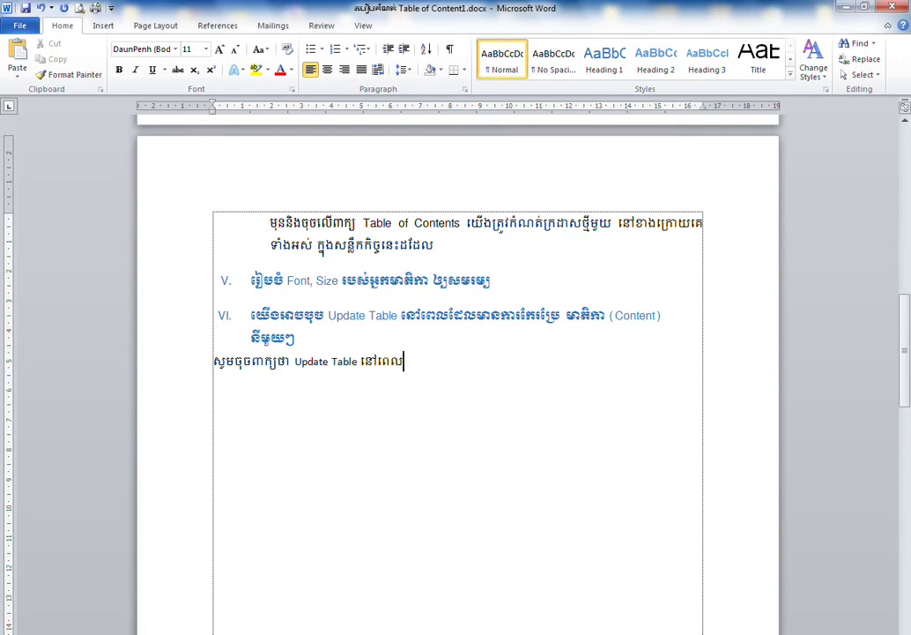
pyautogui.write('ដែលមានការបន្ថែម មាតិកា ថ្មី')
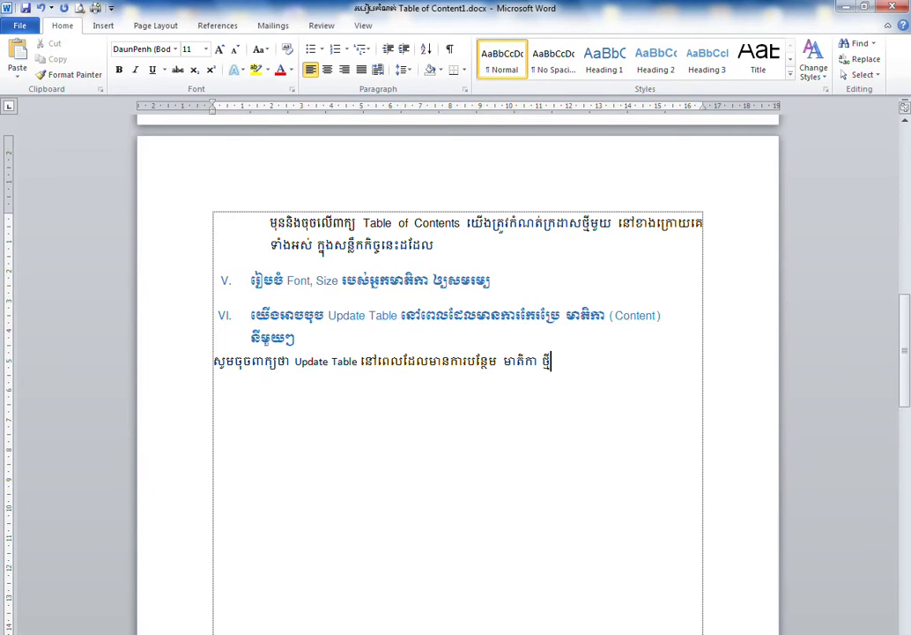
pyautogui.write('ឬ ទំព័រ')
pyautogui.press('BackSpace')
pyautogui.write('័រ')
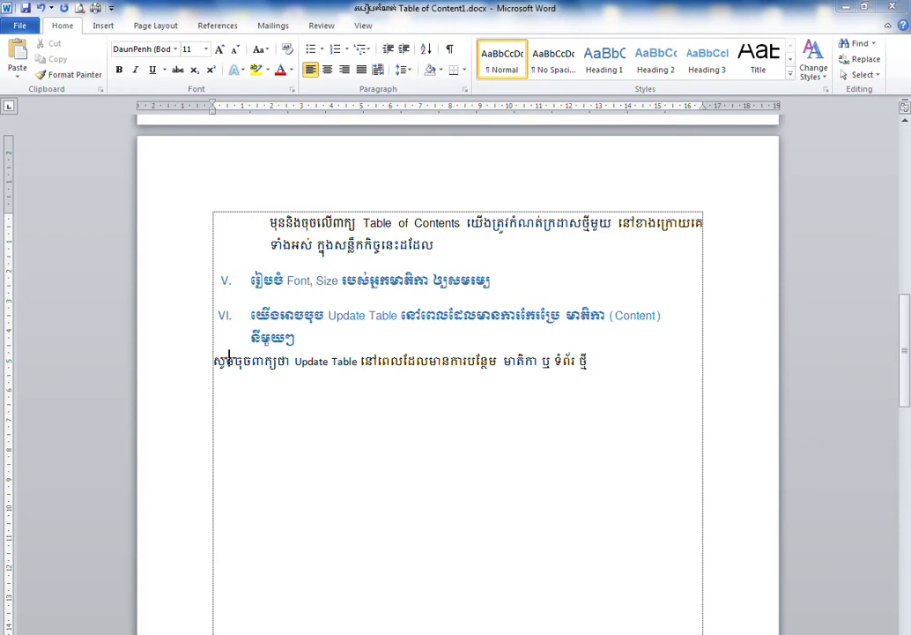
pyautogui.moveTo(204, 346)
pyautogui.mouseDown()
pyautogui.moveTo(412, 384)
pyautogui.moveTo(590, 376)
pyautogui.moveTo(597, 336)
pyautogui.mouseUp()
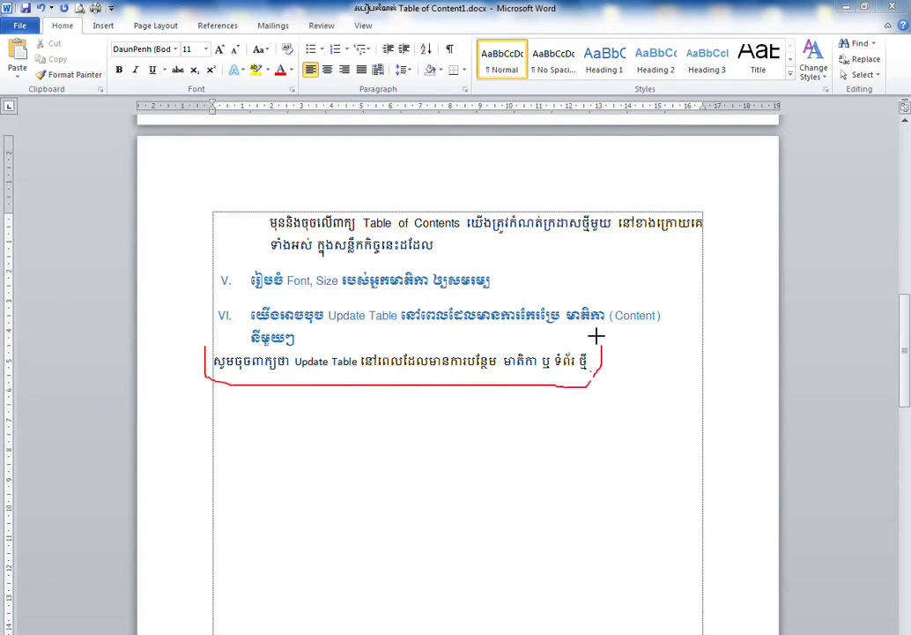
pyautogui.moveTo(224, 343); pyautogui.dragTo(523, 345)
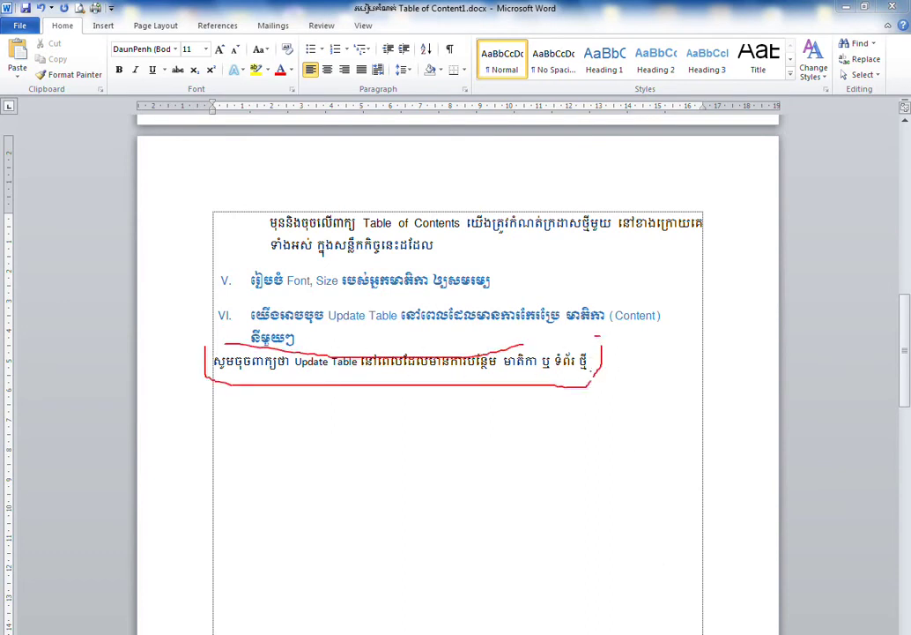
pyautogui.press('Escape')
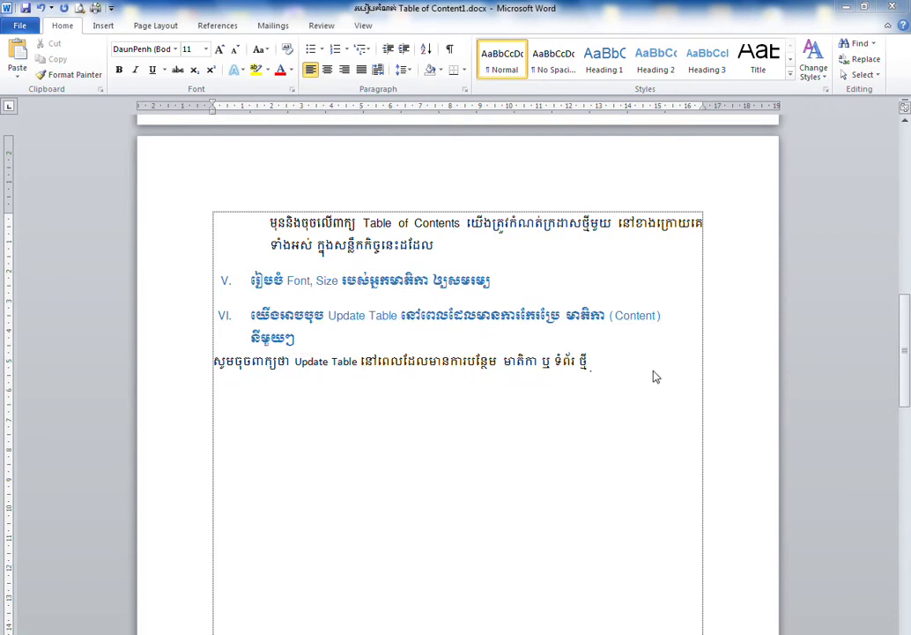
pyautogui.press('Return')
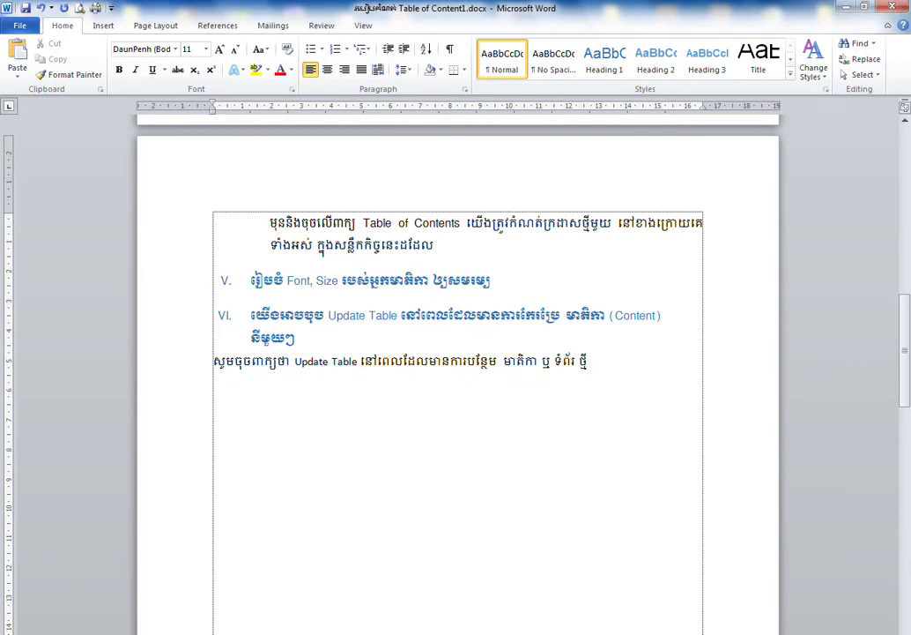
pyautogui.write('ទាហរណ')
# Make the word ឧទាហរណ៍ a Heading 1 in Khmer OS Muol at 11 pt
pyautogui.moveTo(267, 393); pyautogui.dragTo(211, 399)
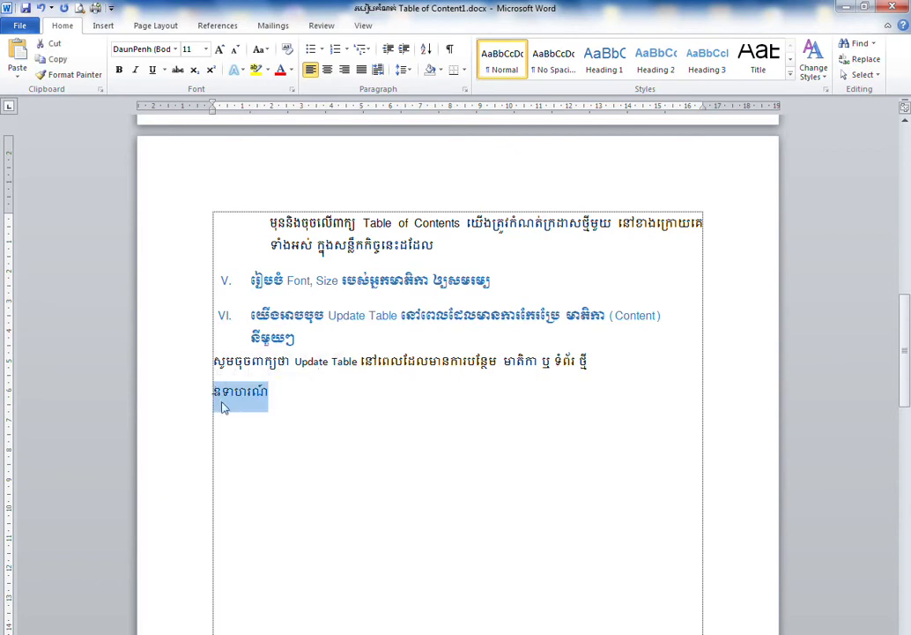
pyautogui.click(605, 58)
pyautogui.click(175, 48)
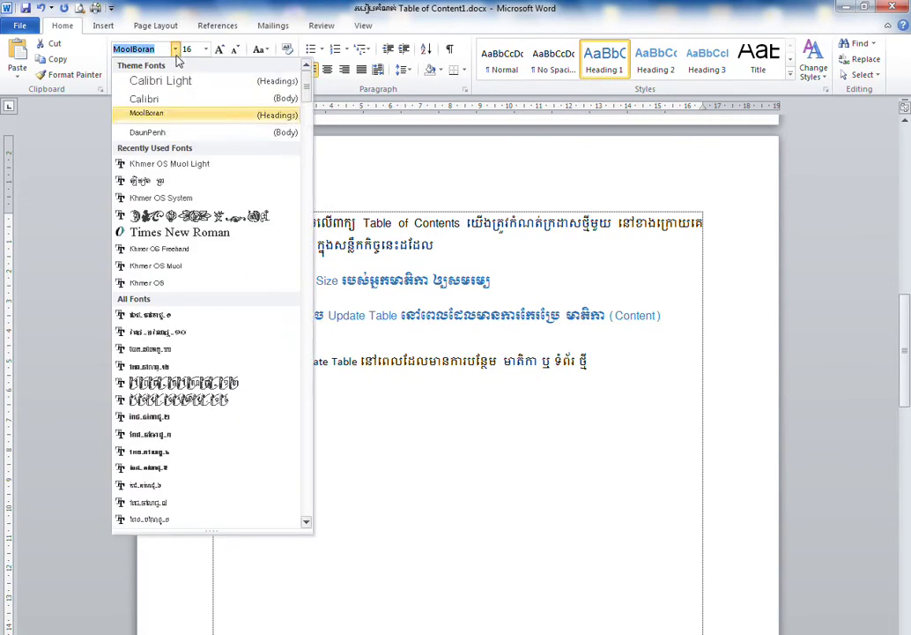
pyautogui.click(240, 265)
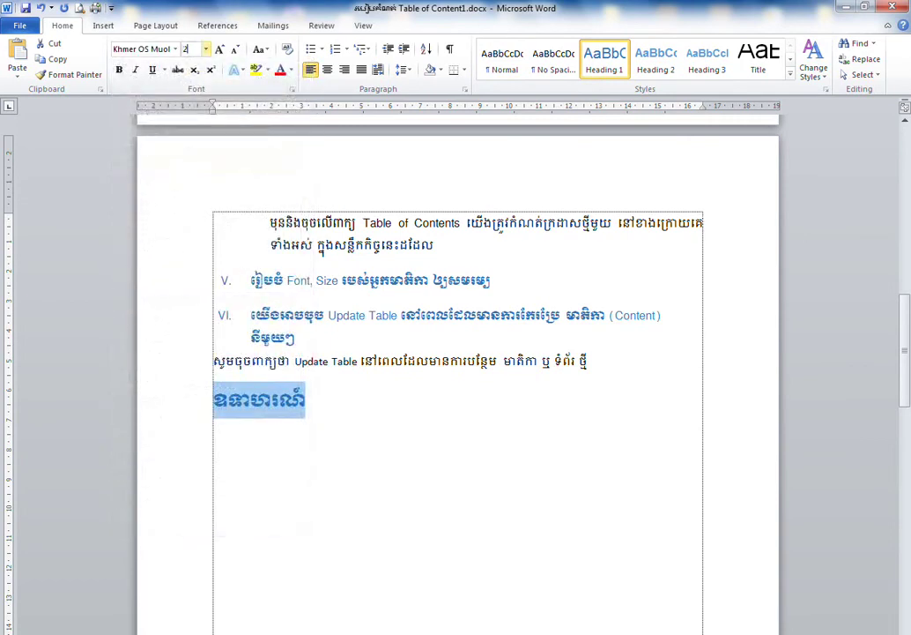
pyautogui.write('2')
pyautogui.press('Return')
pyautogui.click(185, 49)
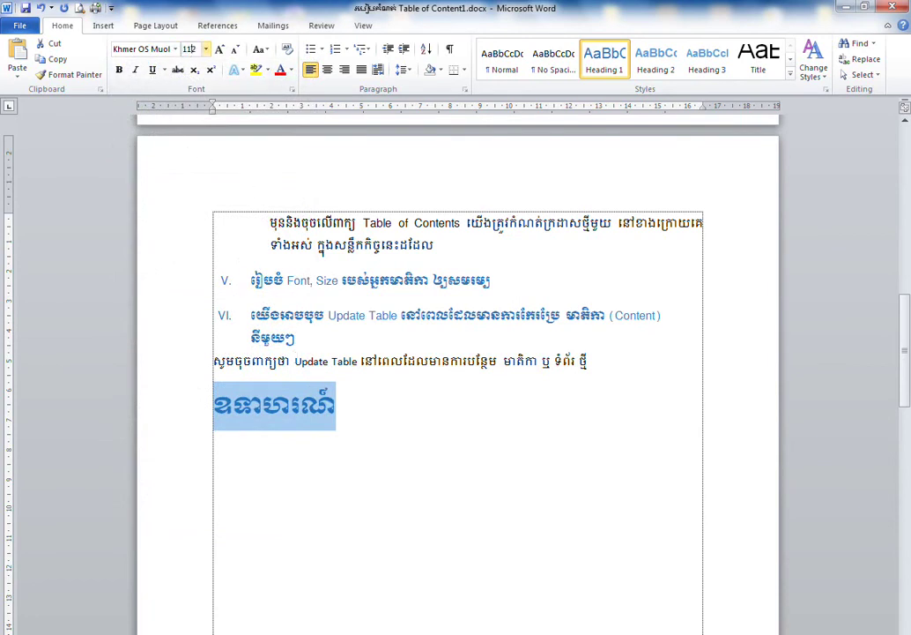
pyautogui.press('Return')
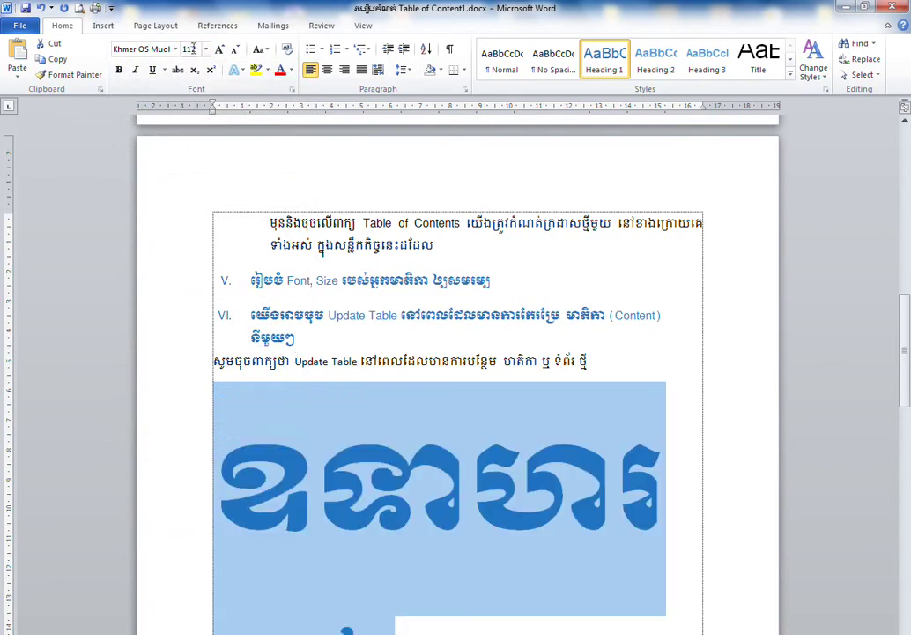
pyautogui.click(190, 49)
pyautogui.write('12')
pyautogui.press('Return')
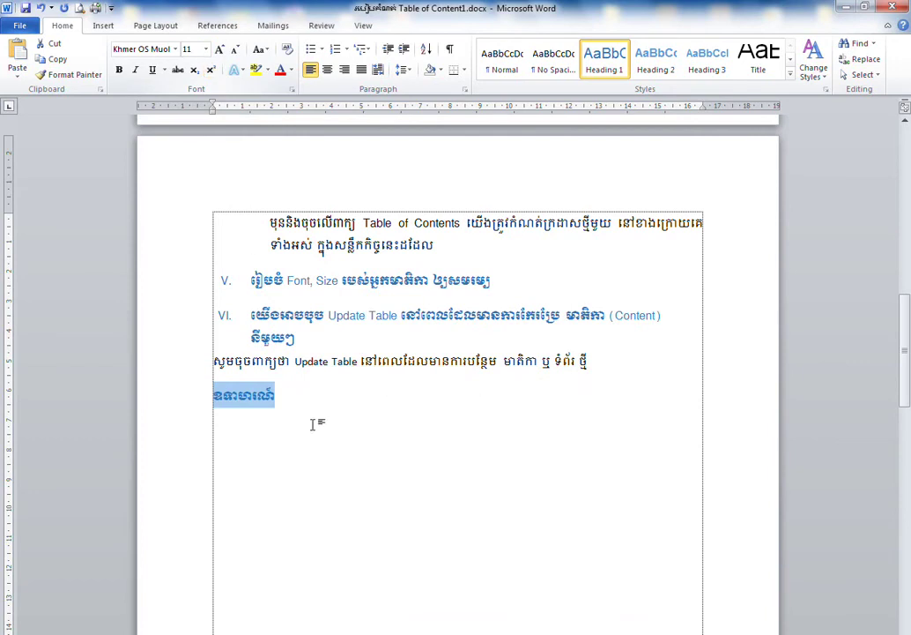
# Type 'VII.' at the start of the heading line to number it
pyautogui.click(308, 394)
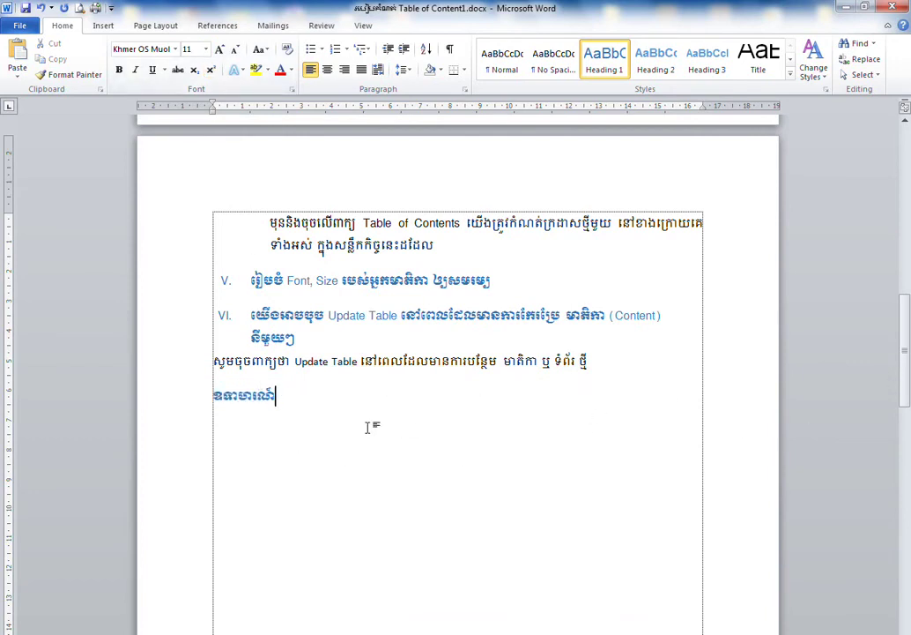
pyautogui.press('Home')
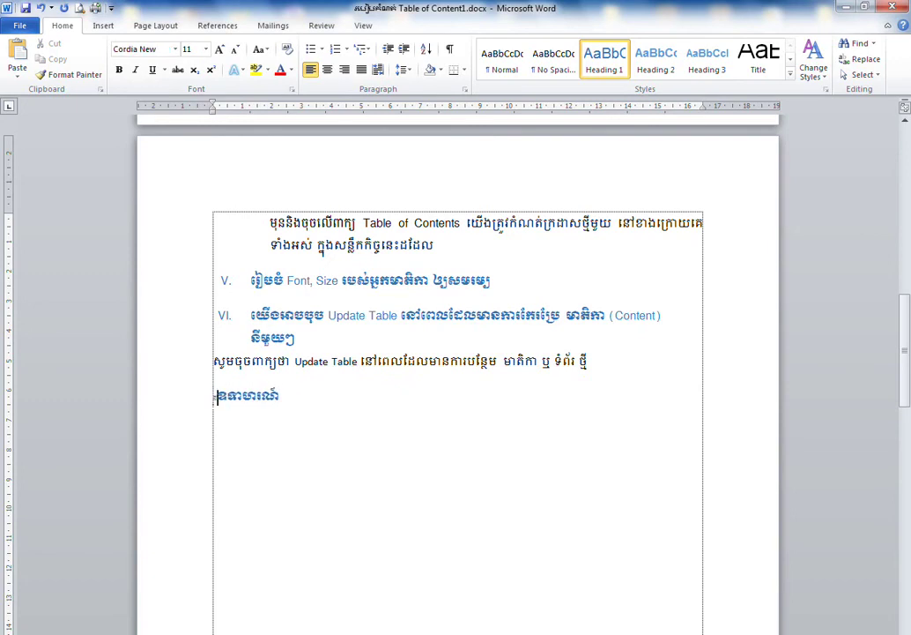
pyautogui.press('BackSpace')
pyautogui.write('VII')
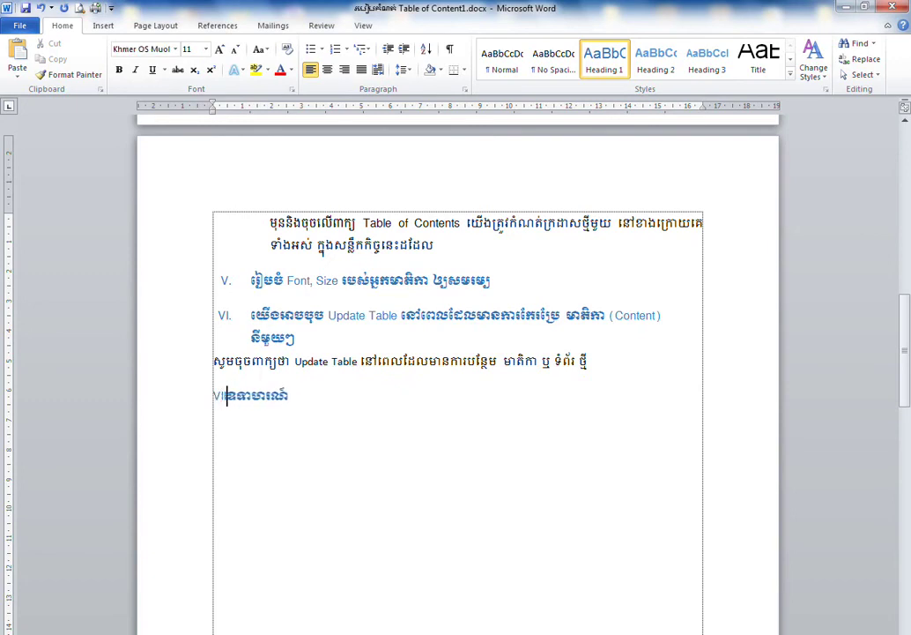
pyautogui.write('.')
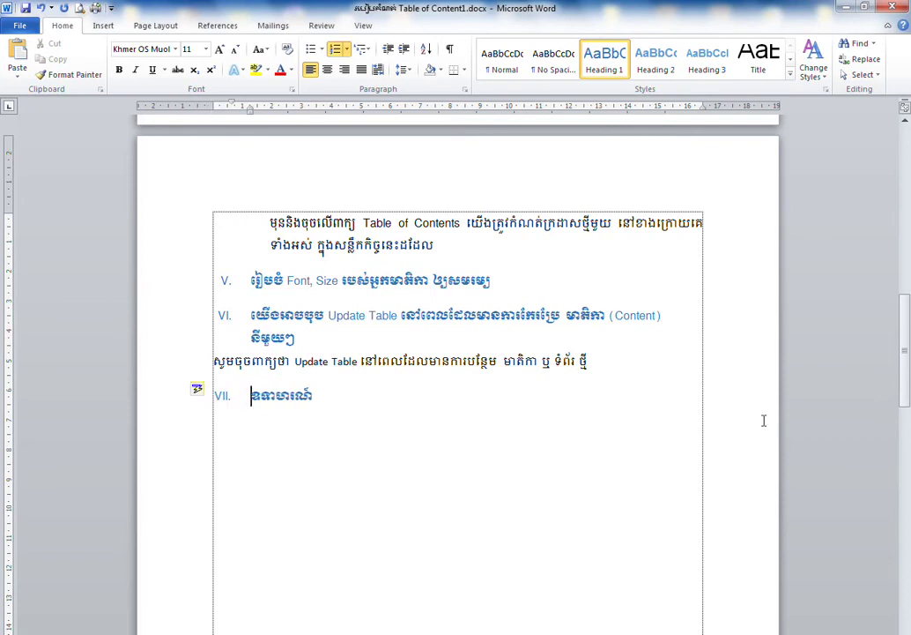
# Run Update Table on the contents; it still lists headings I–VI on pages 1 and 2
pyautogui.moveTo(903, 363); pyautogui.dragTo(908, 471)
pyautogui.click(318, 370)
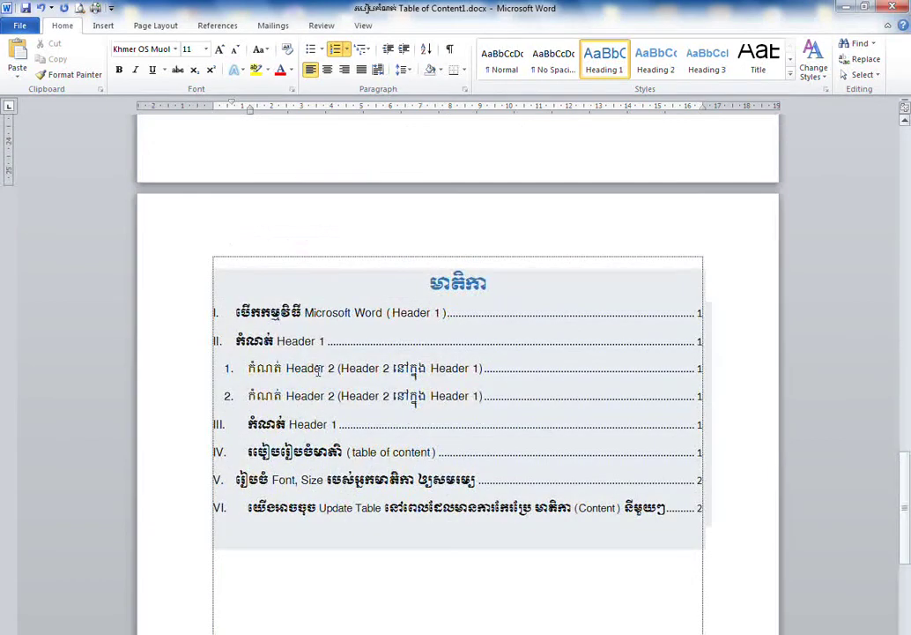
pyautogui.click(313, 370)
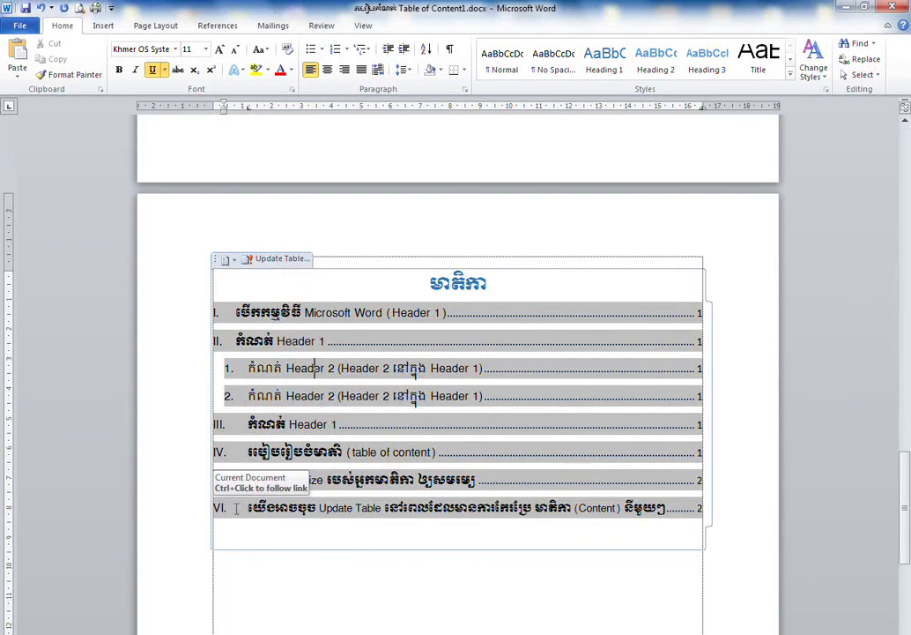
pyautogui.moveTo(334, 511); pyautogui.dragTo(325, 524)
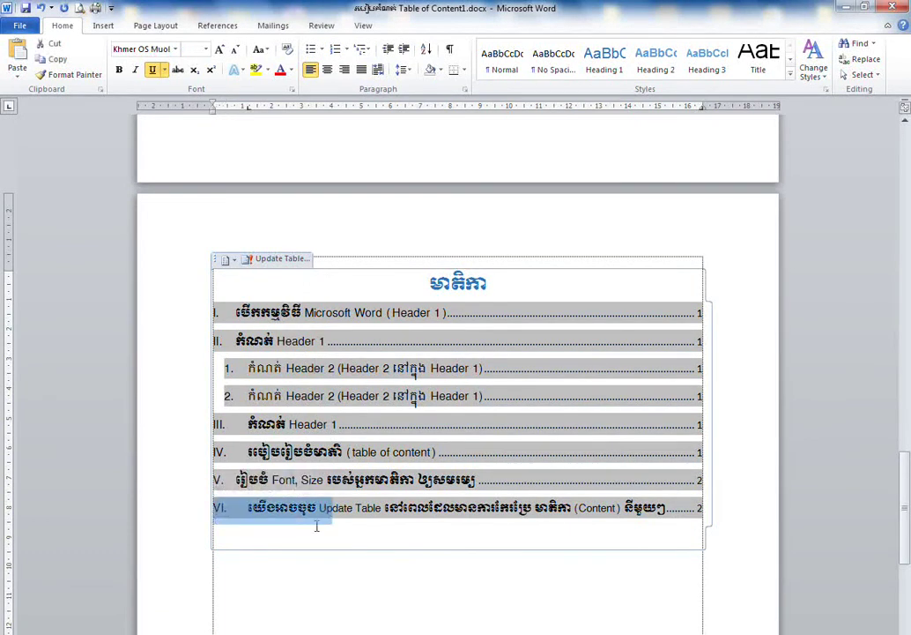
pyautogui.click(552, 546)
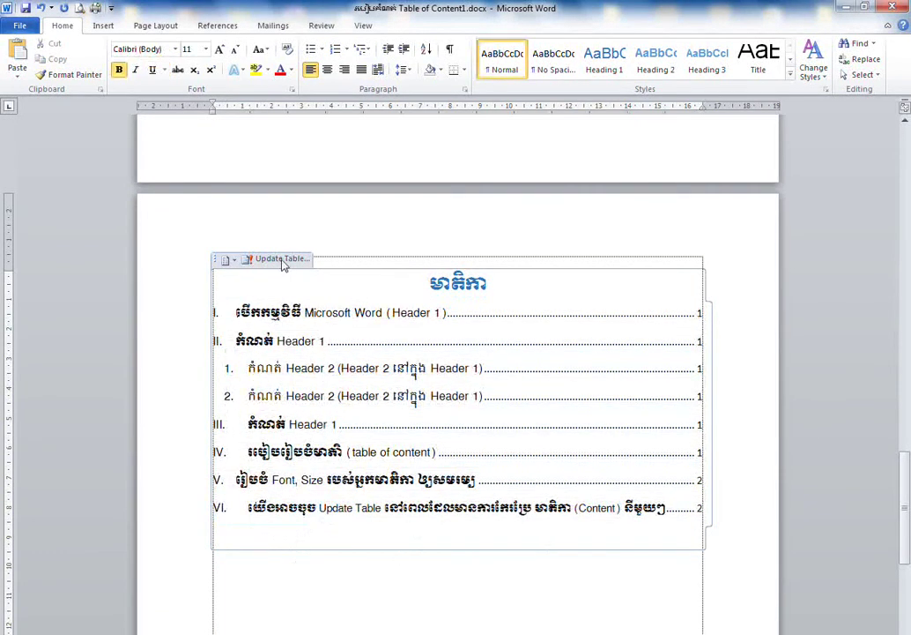
pyautogui.click(278, 258)
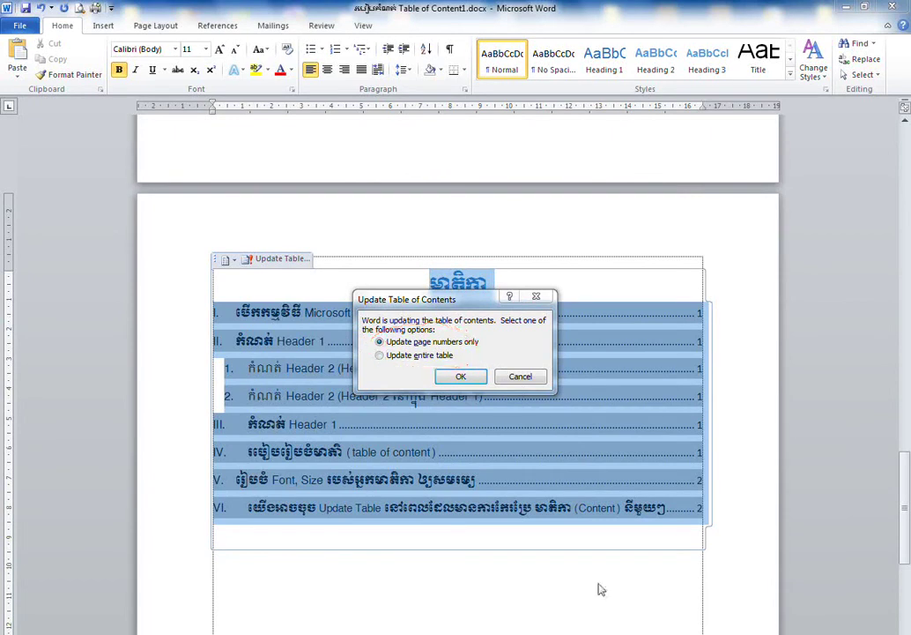
pyautogui.click(461, 377)
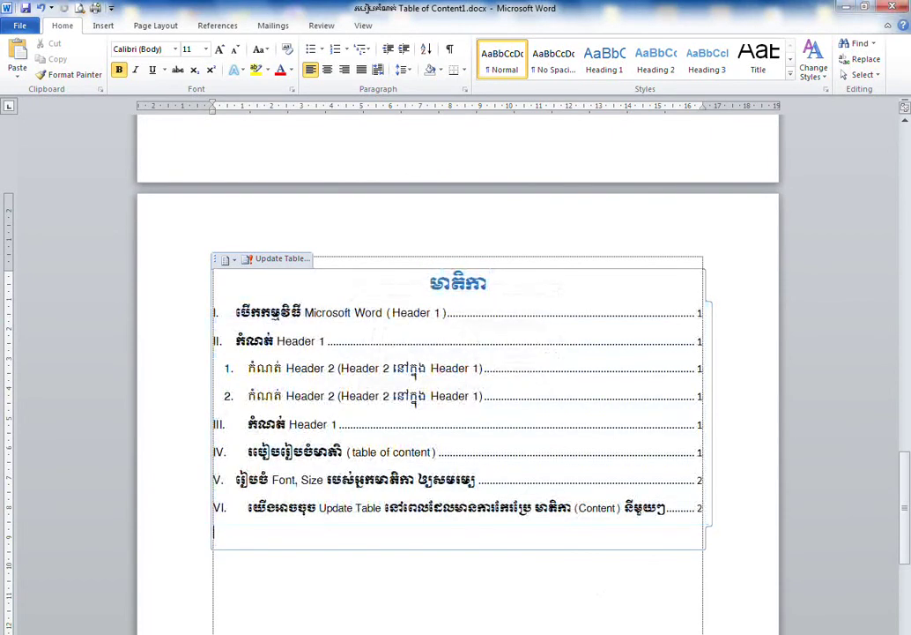
pyautogui.hotkey('ctrl', '2')
pyautogui.moveTo(692, 533)
pyautogui.mouseDown()
pyautogui.moveTo(705, 538)
pyautogui.moveTo(684, 542)
pyautogui.mouseUp()
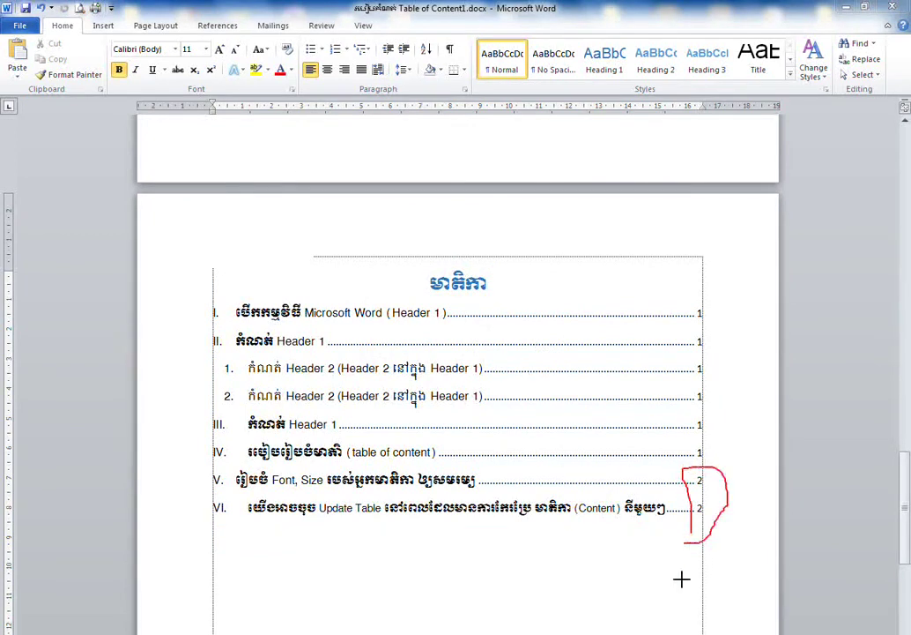
pyautogui.press('Escape')
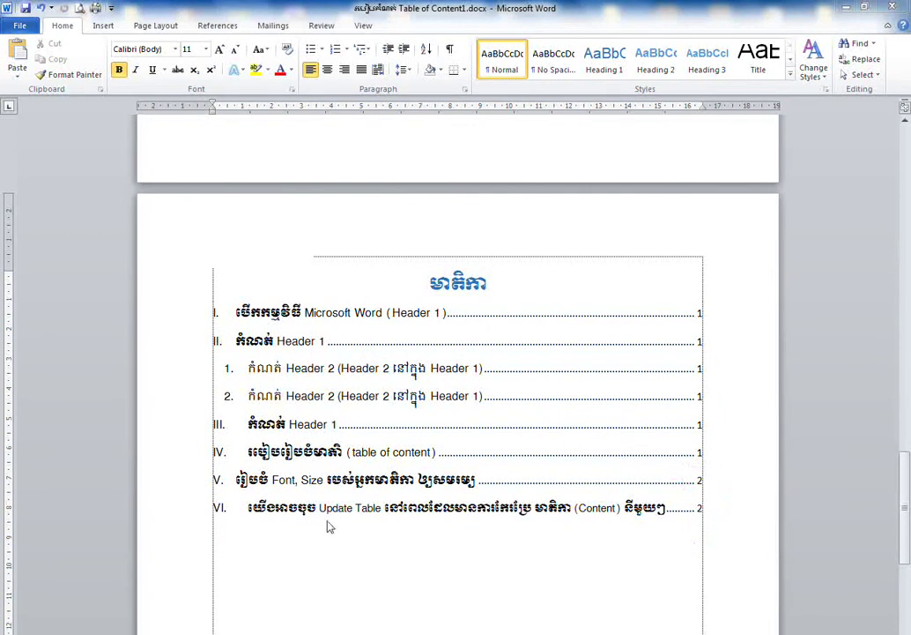
# Update the entire table of contents so it adds entry VII ឧទាហរណ៍ on page 2
pyautogui.moveTo(247, 295)
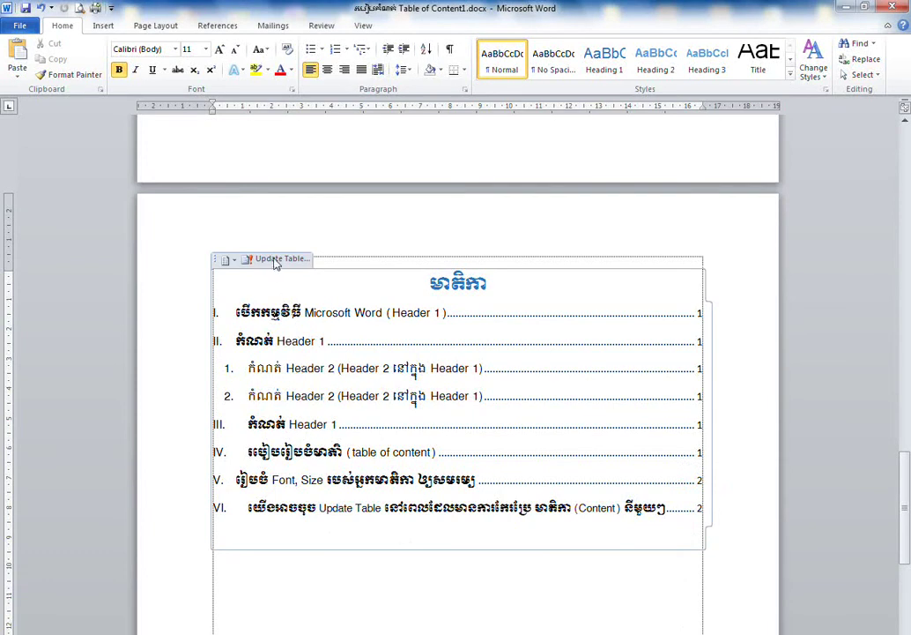
pyautogui.click(276, 260)
pyautogui.press('Down')
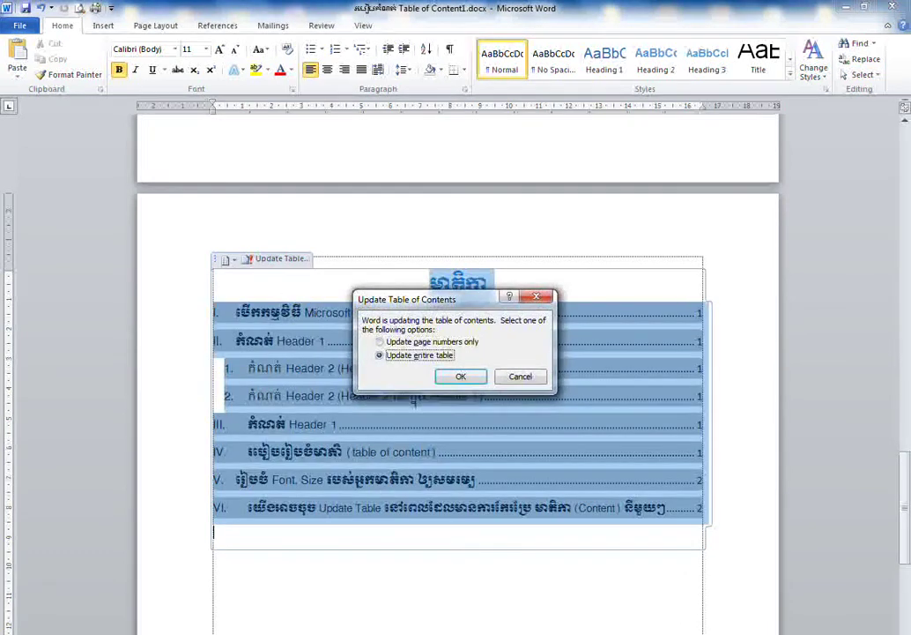
pyautogui.moveTo(370, 350)
pyautogui.mouseDown()
pyautogui.moveTo(472, 364)
pyautogui.moveTo(377, 360)
pyautogui.mouseUp()
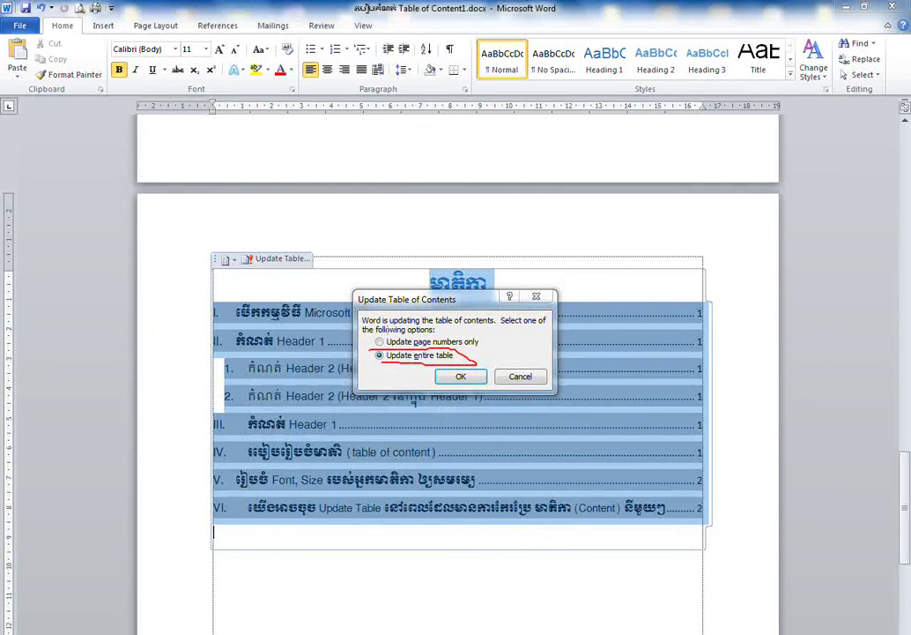
pyautogui.click(460, 376)
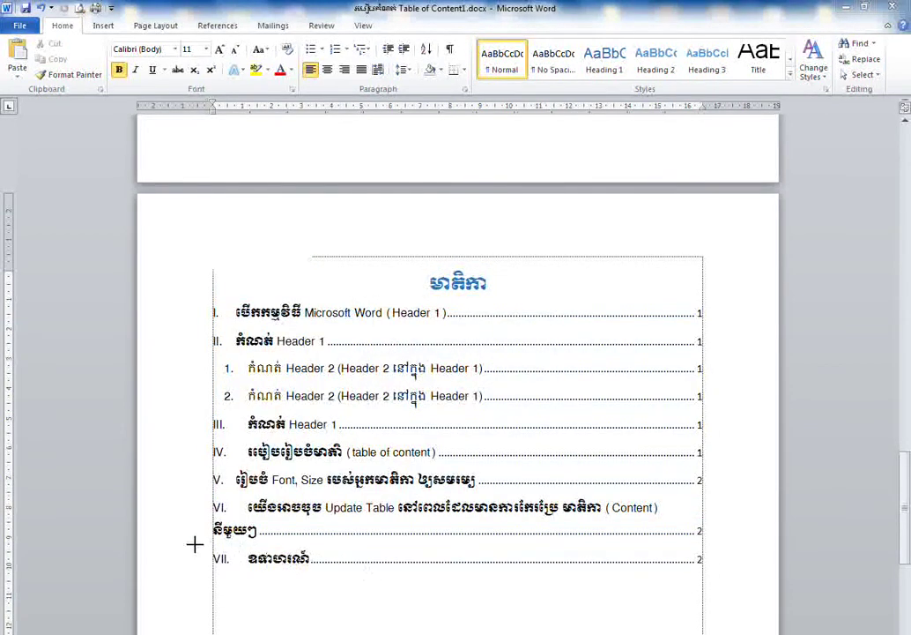
# Scroll down the document to bring body heading VII into view
pyautogui.moveTo(201, 545); pyautogui.dragTo(319, 573)
pyautogui.moveTo(203, 544); pyautogui.dragTo(358, 542)
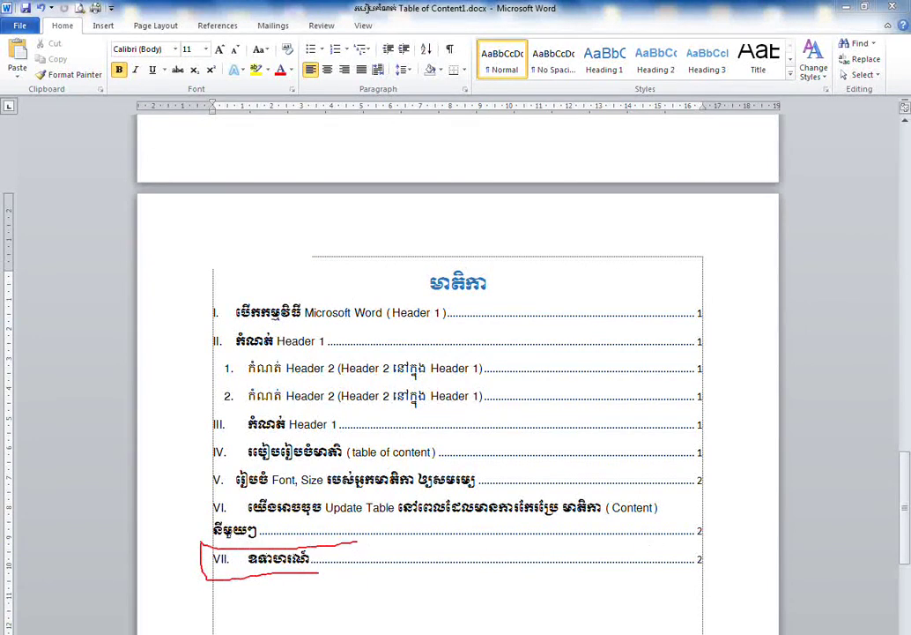
pyautogui.moveTo(906, 511); pyautogui.dragTo(905, 361)
pyautogui.moveTo(327, 363)
pyautogui.mouseDown()
pyautogui.moveTo(321, 346)
pyautogui.moveTo(237, 330)
pyautogui.moveTo(200, 352)
pyautogui.moveTo(254, 366)
pyautogui.moveTo(331, 362)
pyautogui.mouseUp()
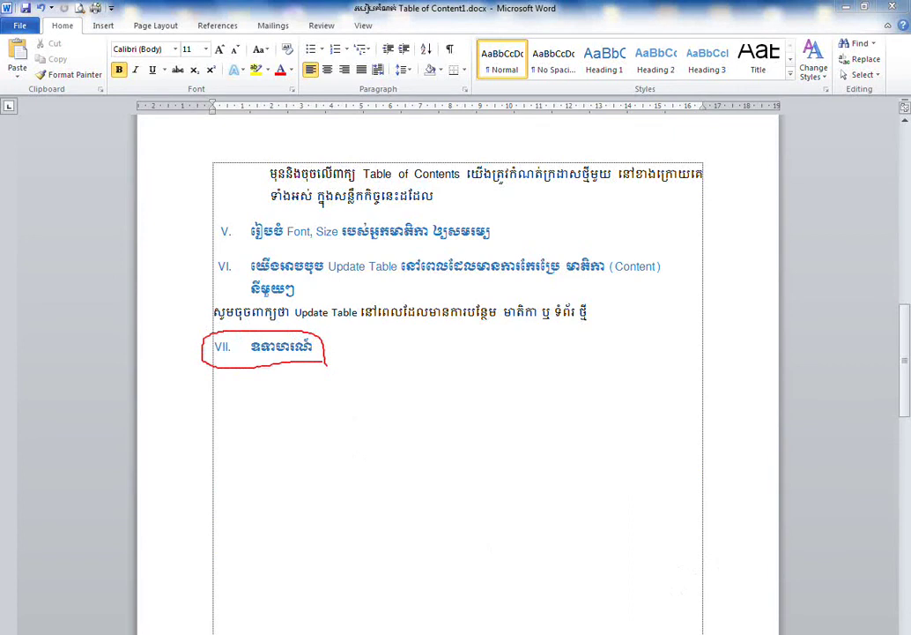
# Start a new centred, unnumbered line directly below heading VII
pyautogui.press('Escape')
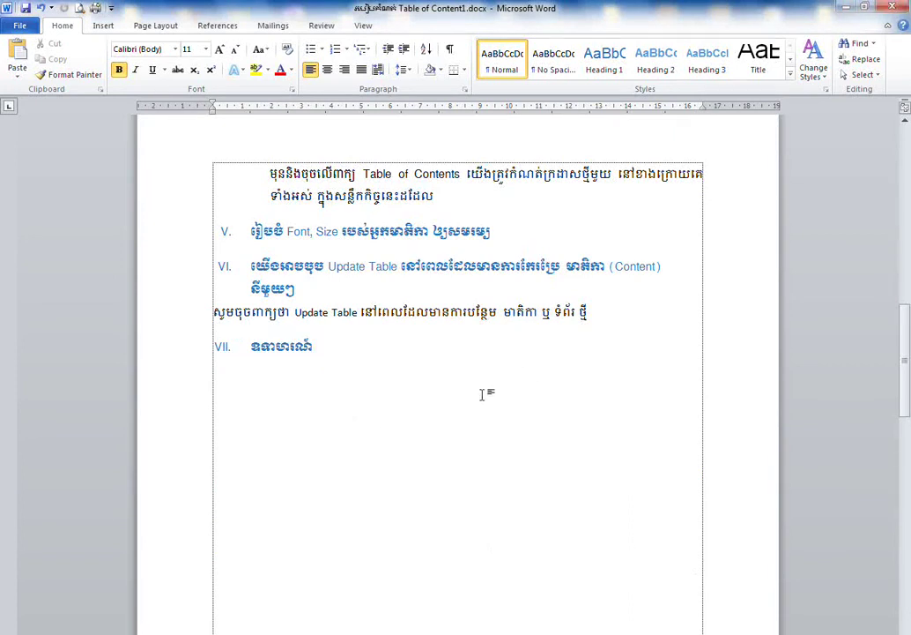
pyautogui.click(426, 441)
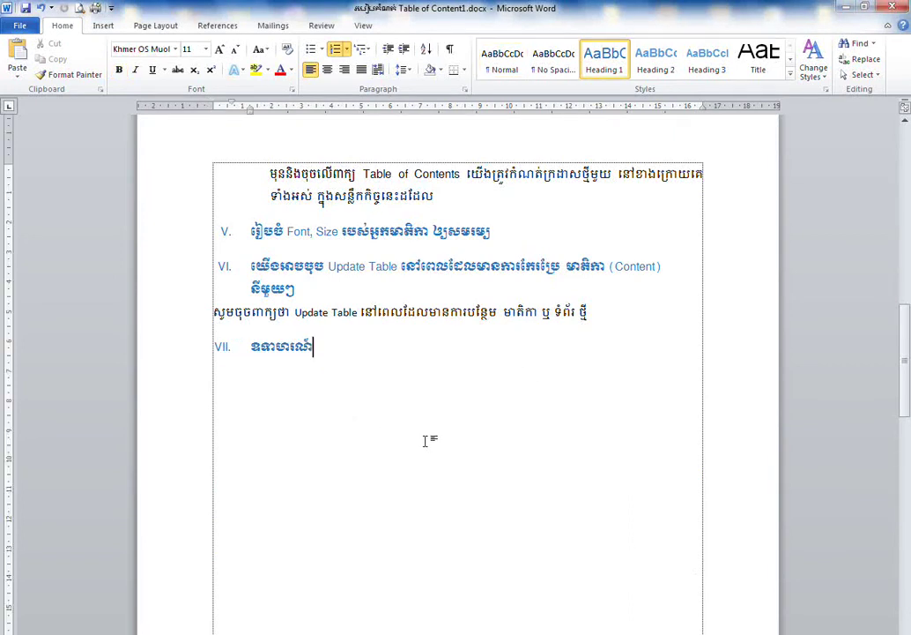
pyautogui.hotkey('ctrl', 'End')
pyautogui.click(426, 441)
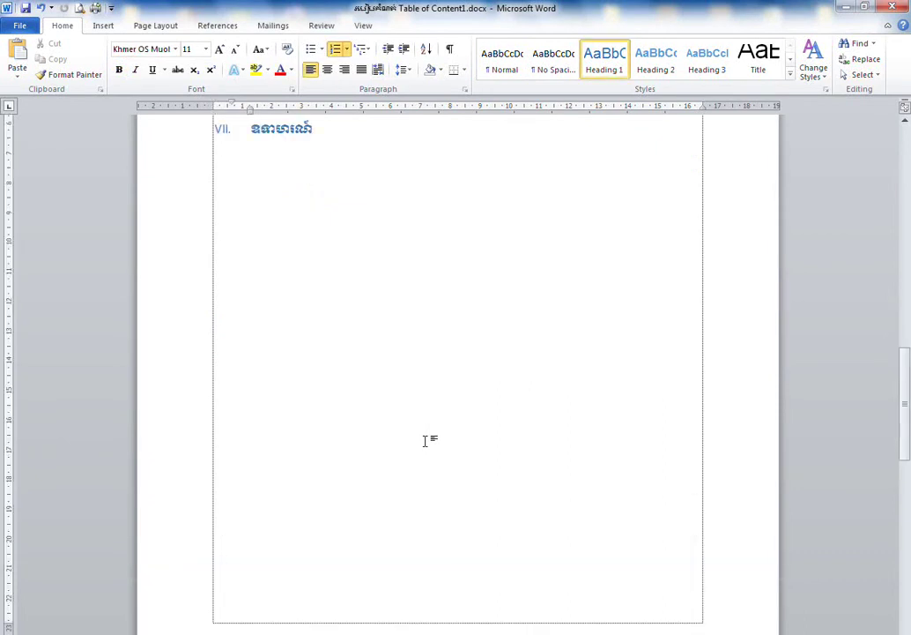
pyautogui.write('៖')
pyautogui.press('BackSpace')
pyautogui.scroll(3, 424, 445)
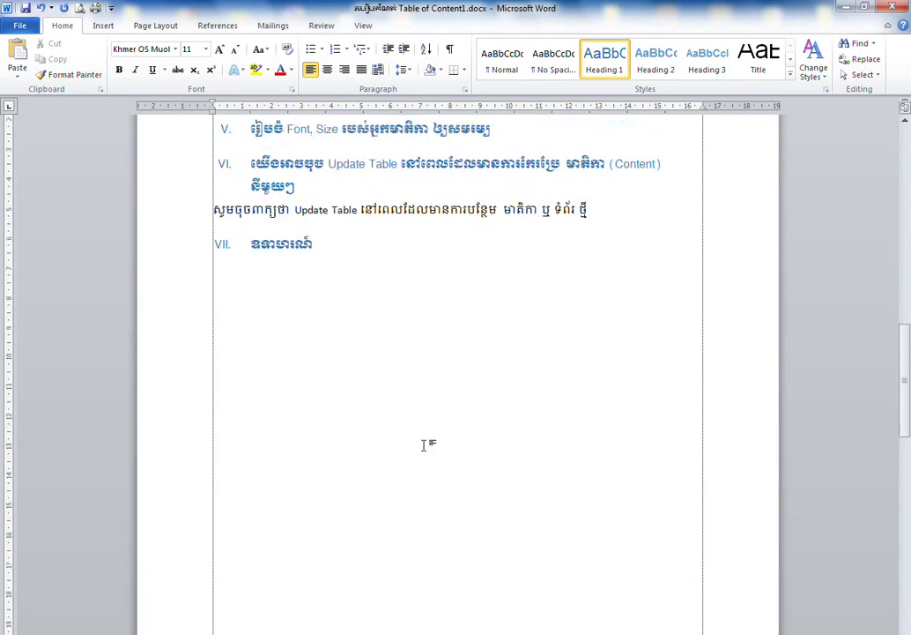
pyautogui.hotkey('ctrl', 'e')
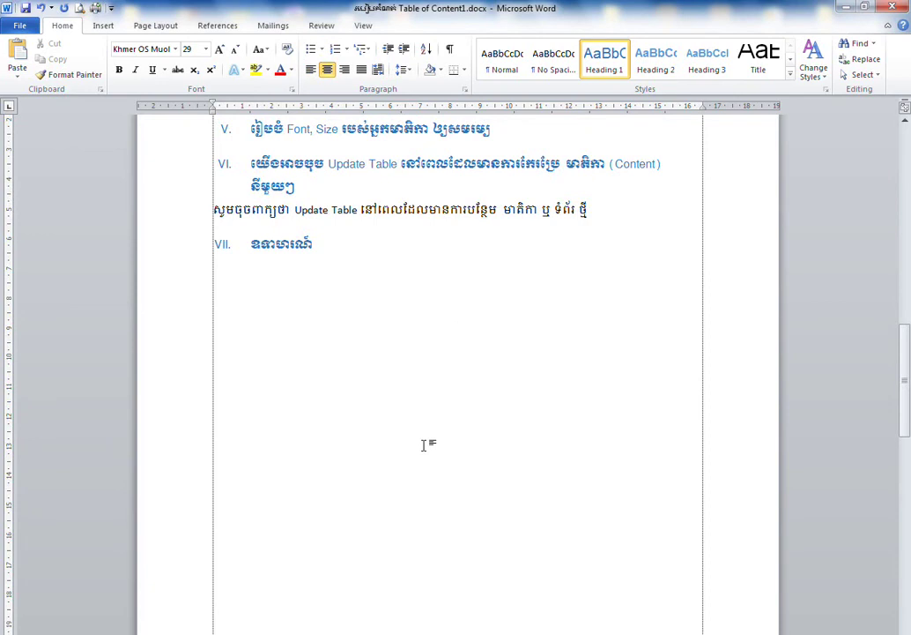
# Type the opening words 'សង្ឃឹមថា Video នេ' on the centred line
pyautogui.write('សង')
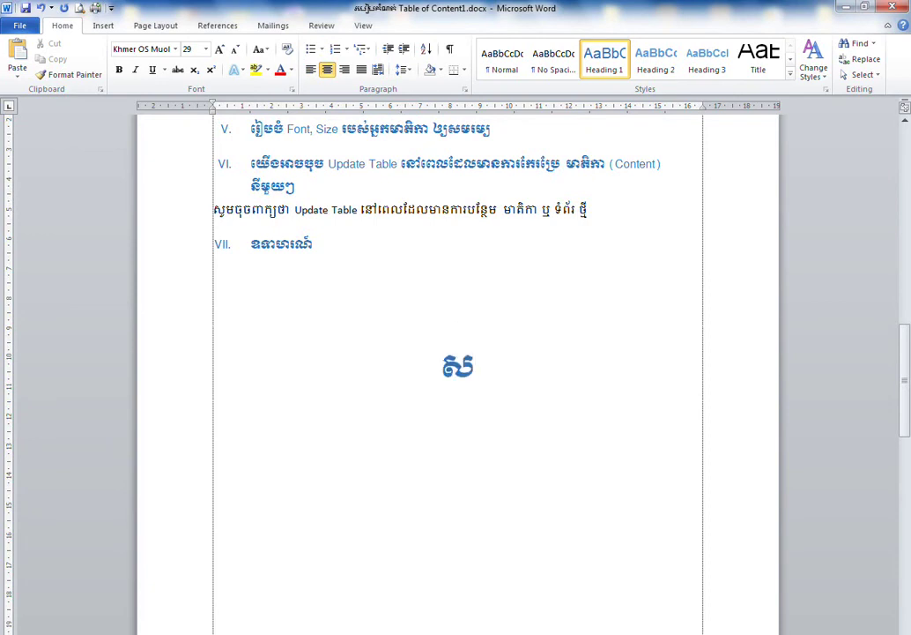
pyautogui.write('ខ')
pyautogui.write('៊ឹមថា')
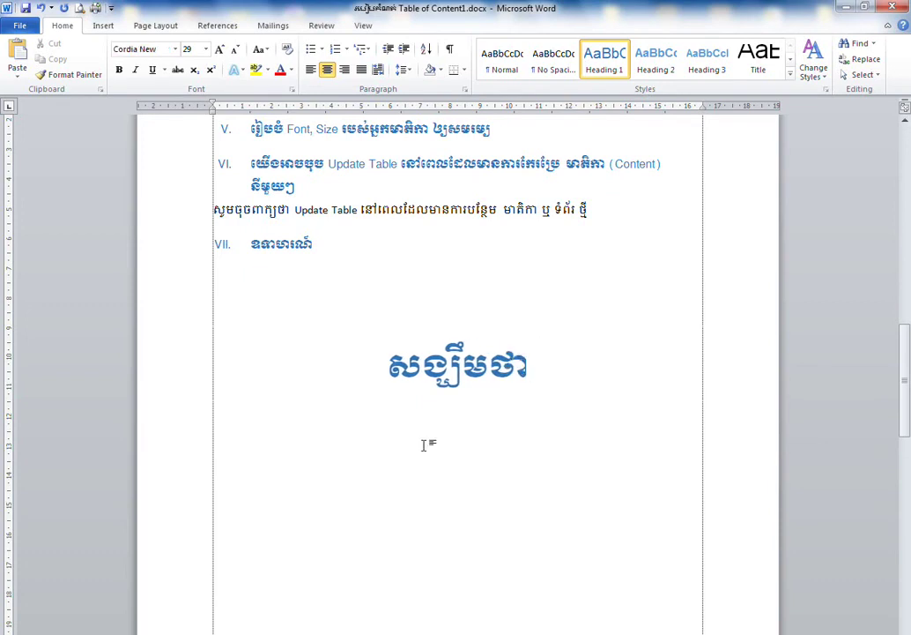
pyautogui.write(' ឬ')
pyautogui.press('BackSpace')
pyautogui.write('Video')
pyautogui.click(470, 297)
pyautogui.write('នេះអ')
pyautogui.press('BackSpace')
pyautogui.press('BackSpace')
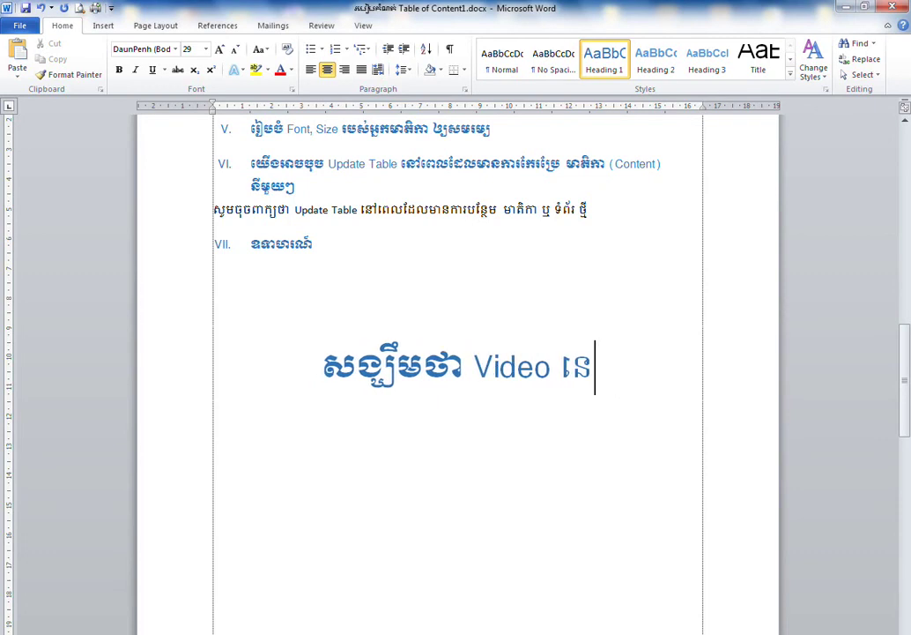
pyautogui.press('BackSpace')
pyautogui.press('BackSpace')
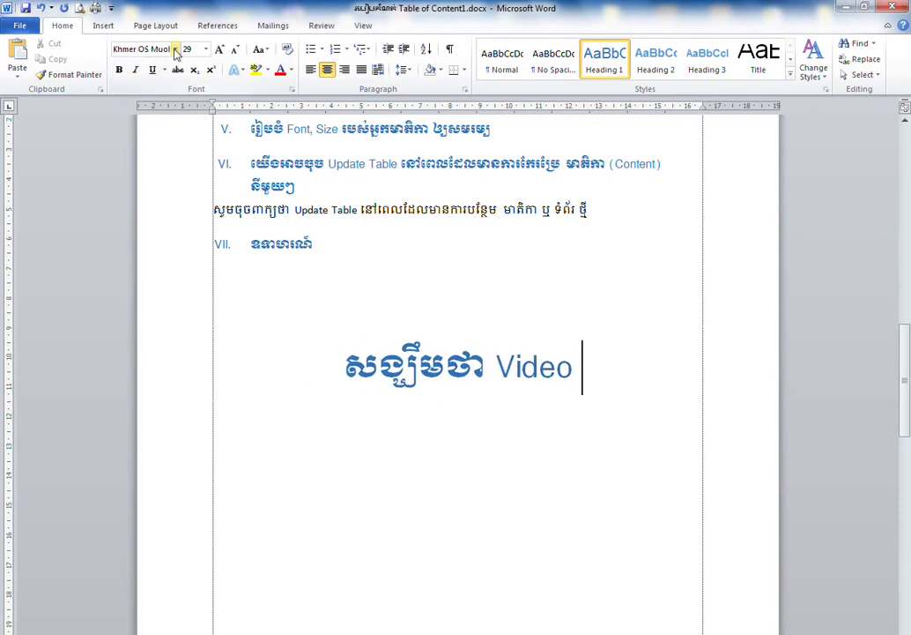
# In Khmer OS Muol, finish the first line with 'អាចជួយអ្នកបានសូមអរគុណចំពោះការទស្សនា', then start a new line
pyautogui.click(176, 51)
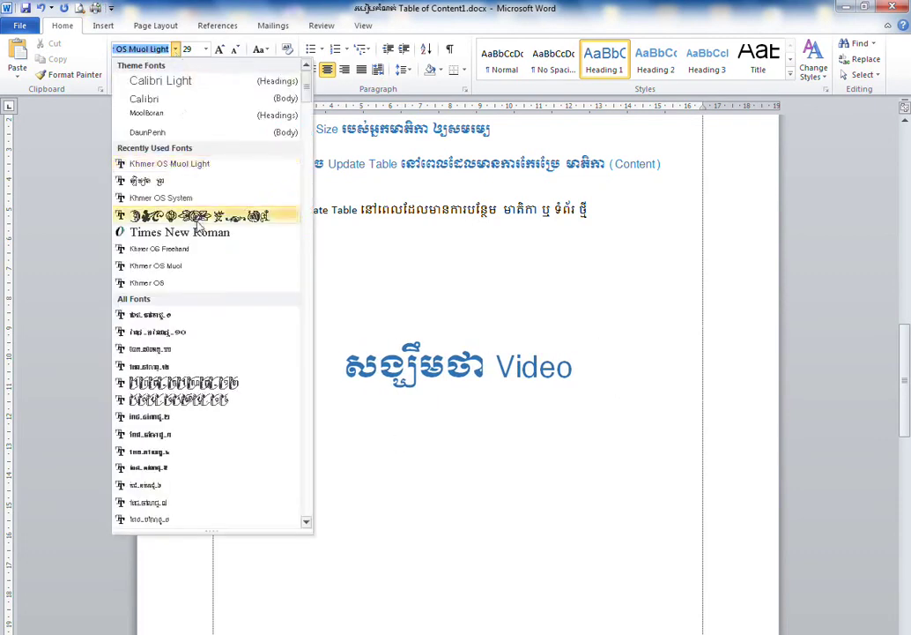
pyautogui.click(200, 163)
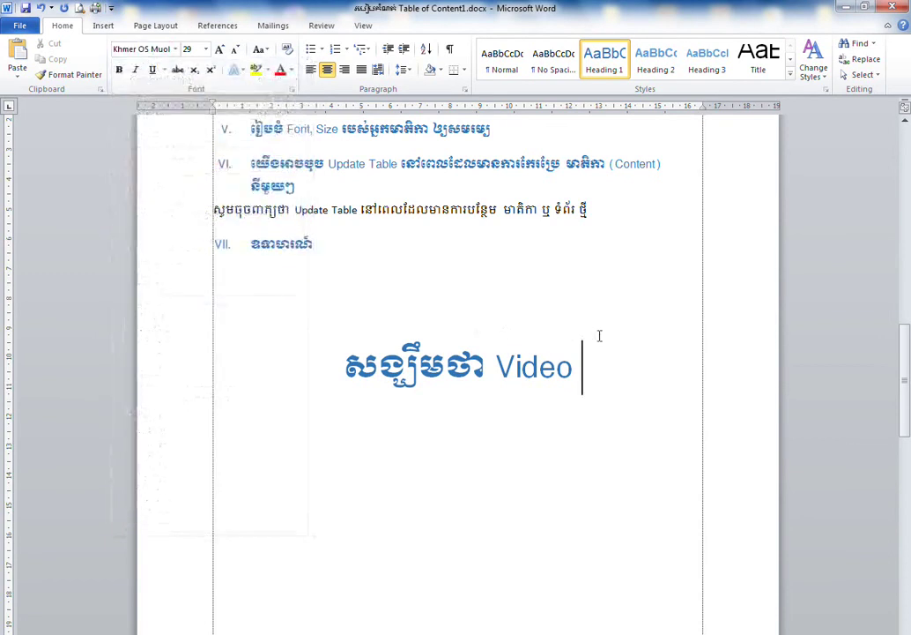
pyautogui.write('អាចជួ')
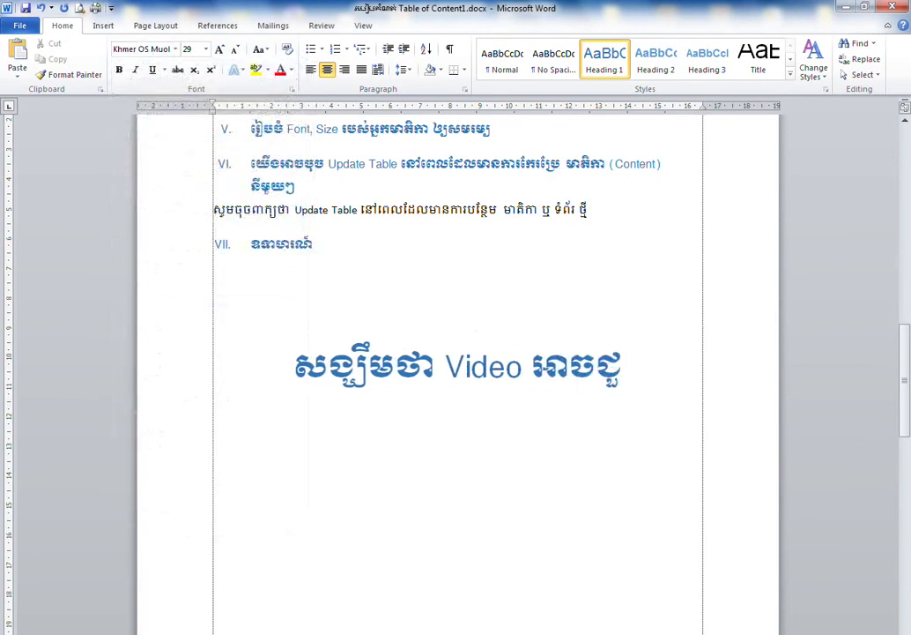
pyautogui.write('យអ្នកប')
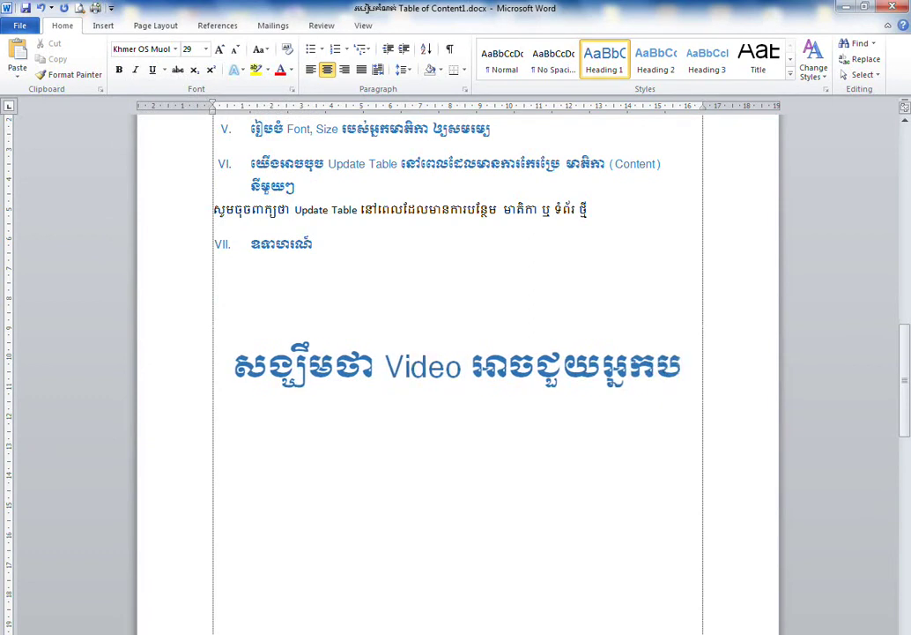
pyautogui.write('ានសូមអរគុ')
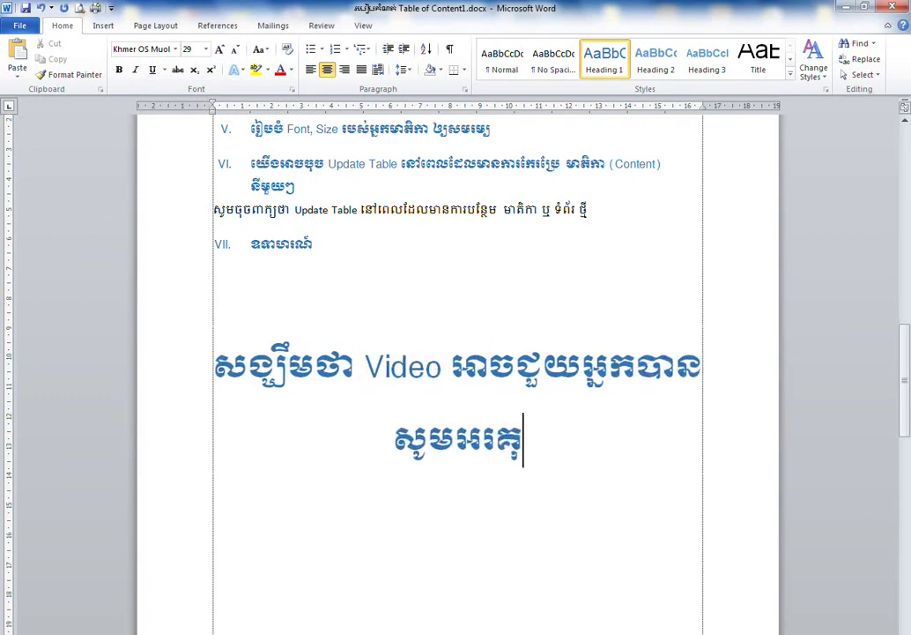
pyautogui.write('ន')
pyautogui.press('BackSpace')
pyautogui.write('ណចំពោះក')
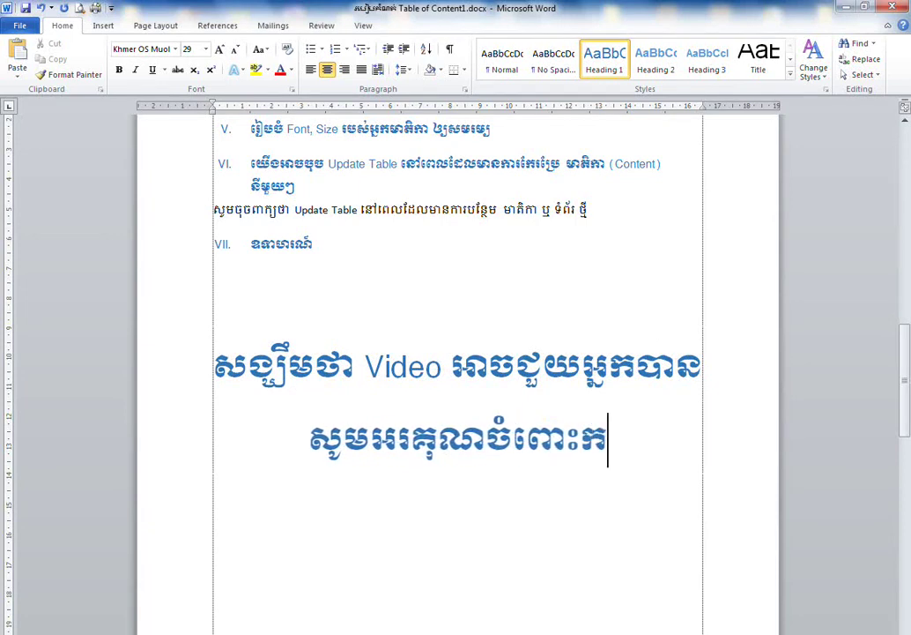
pyautogui.write('ារទស្សនា')
pyautogui.press('Return')
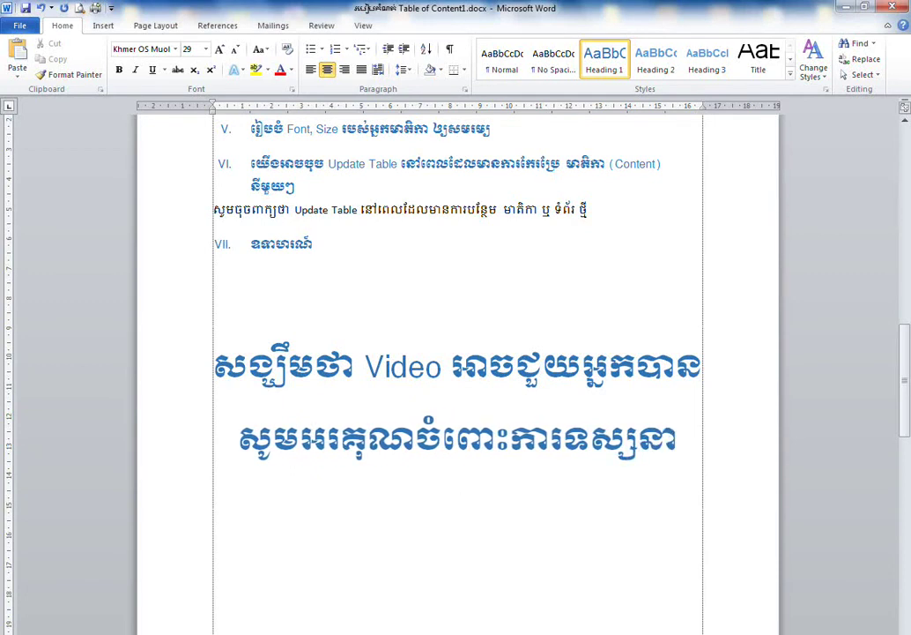
# Type the last line 'សូមមេត្តាជួយចុច Subscribe', switching to English for 'Subscribe'
pyautogui.write('សូមមេត្តាជួយ')
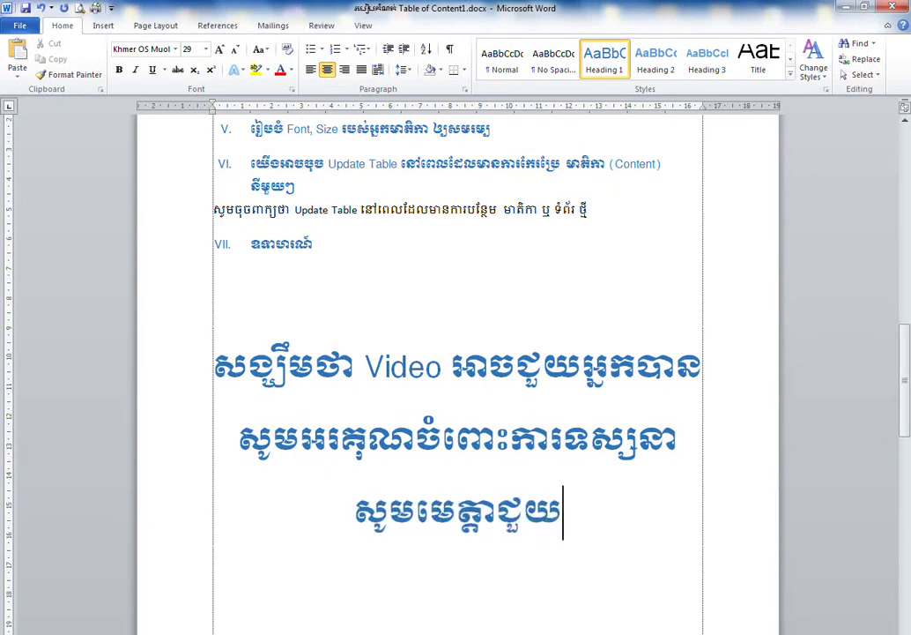
pyautogui.write('ចុច')
pyautogui.hotkey('alt', 'shift')
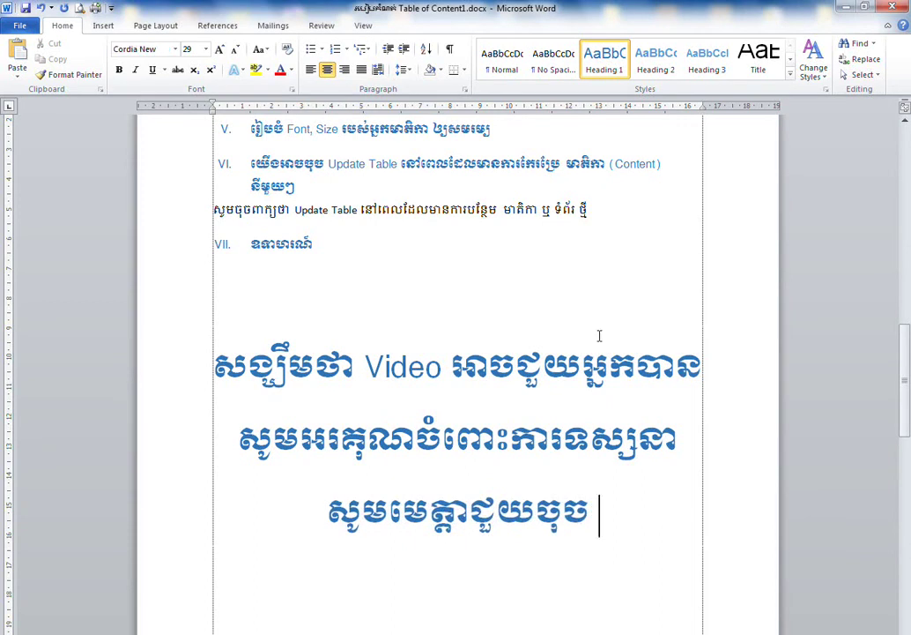
pyautogui.write('ឃ')
pyautogui.press('BackSpace')
pyautogui.press('BackSpace')
pyautogui.hotkey('alt', 'shift')
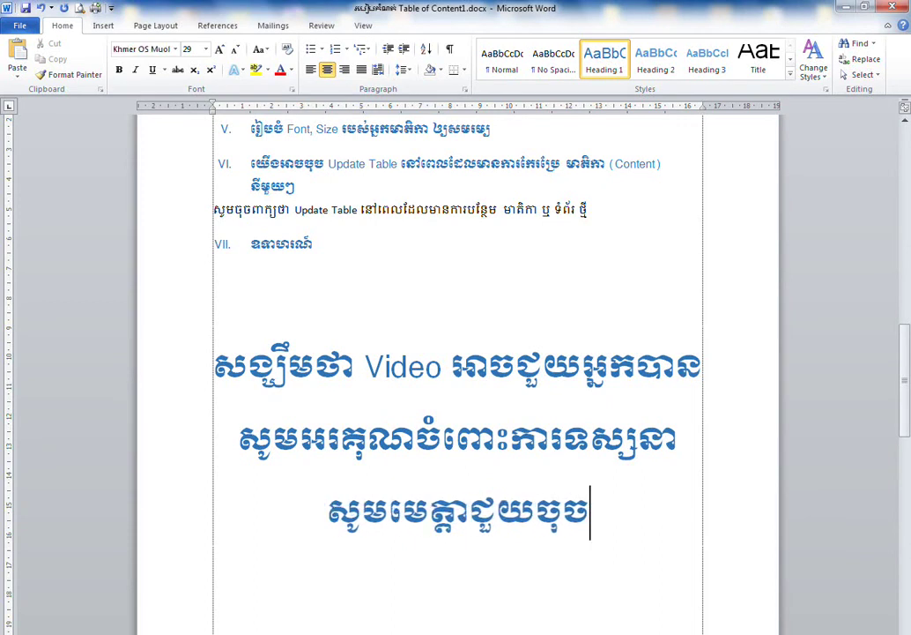
pyautogui.write('Su')
pyautogui.press('BackSpace')
pyautogui.press('BackSpace')
pyautogui.write('Subscrie')
pyautogui.press('BackSpace')
pyautogui.write('be')
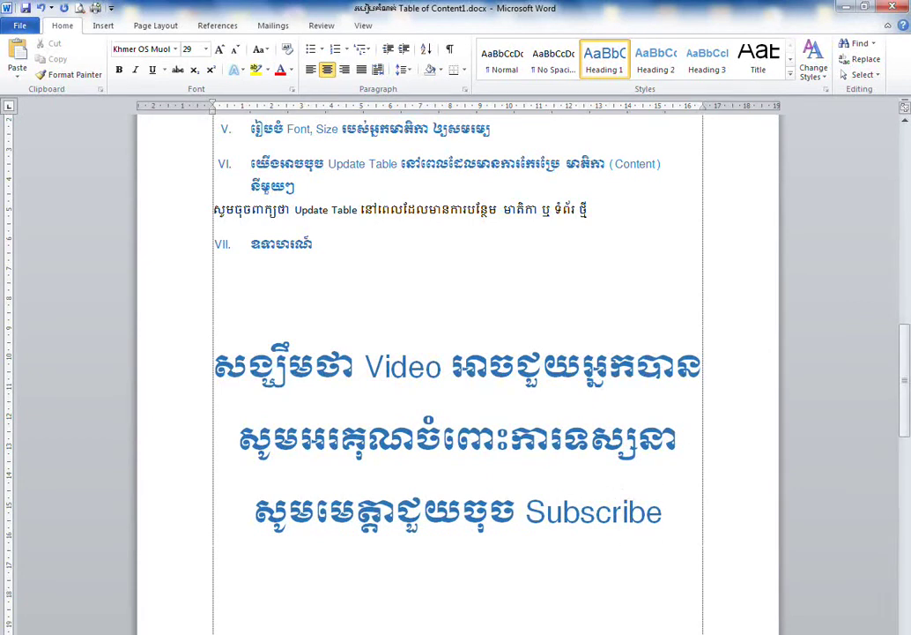
pyautogui.moveTo(204, 358)
pyautogui.mouseDown()
pyautogui.moveTo(203, 385)
pyautogui.moveTo(228, 326)
pyautogui.mouseUp()
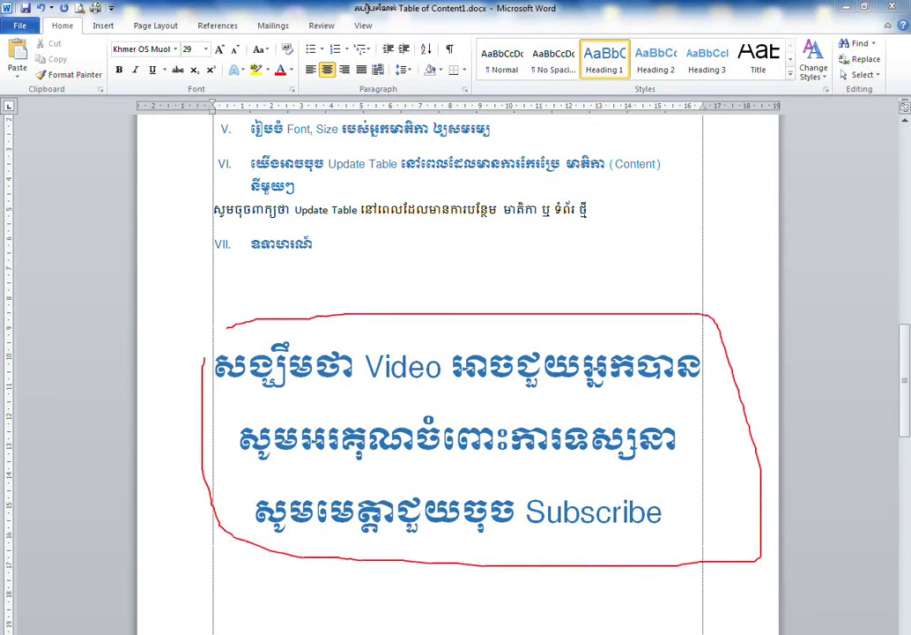